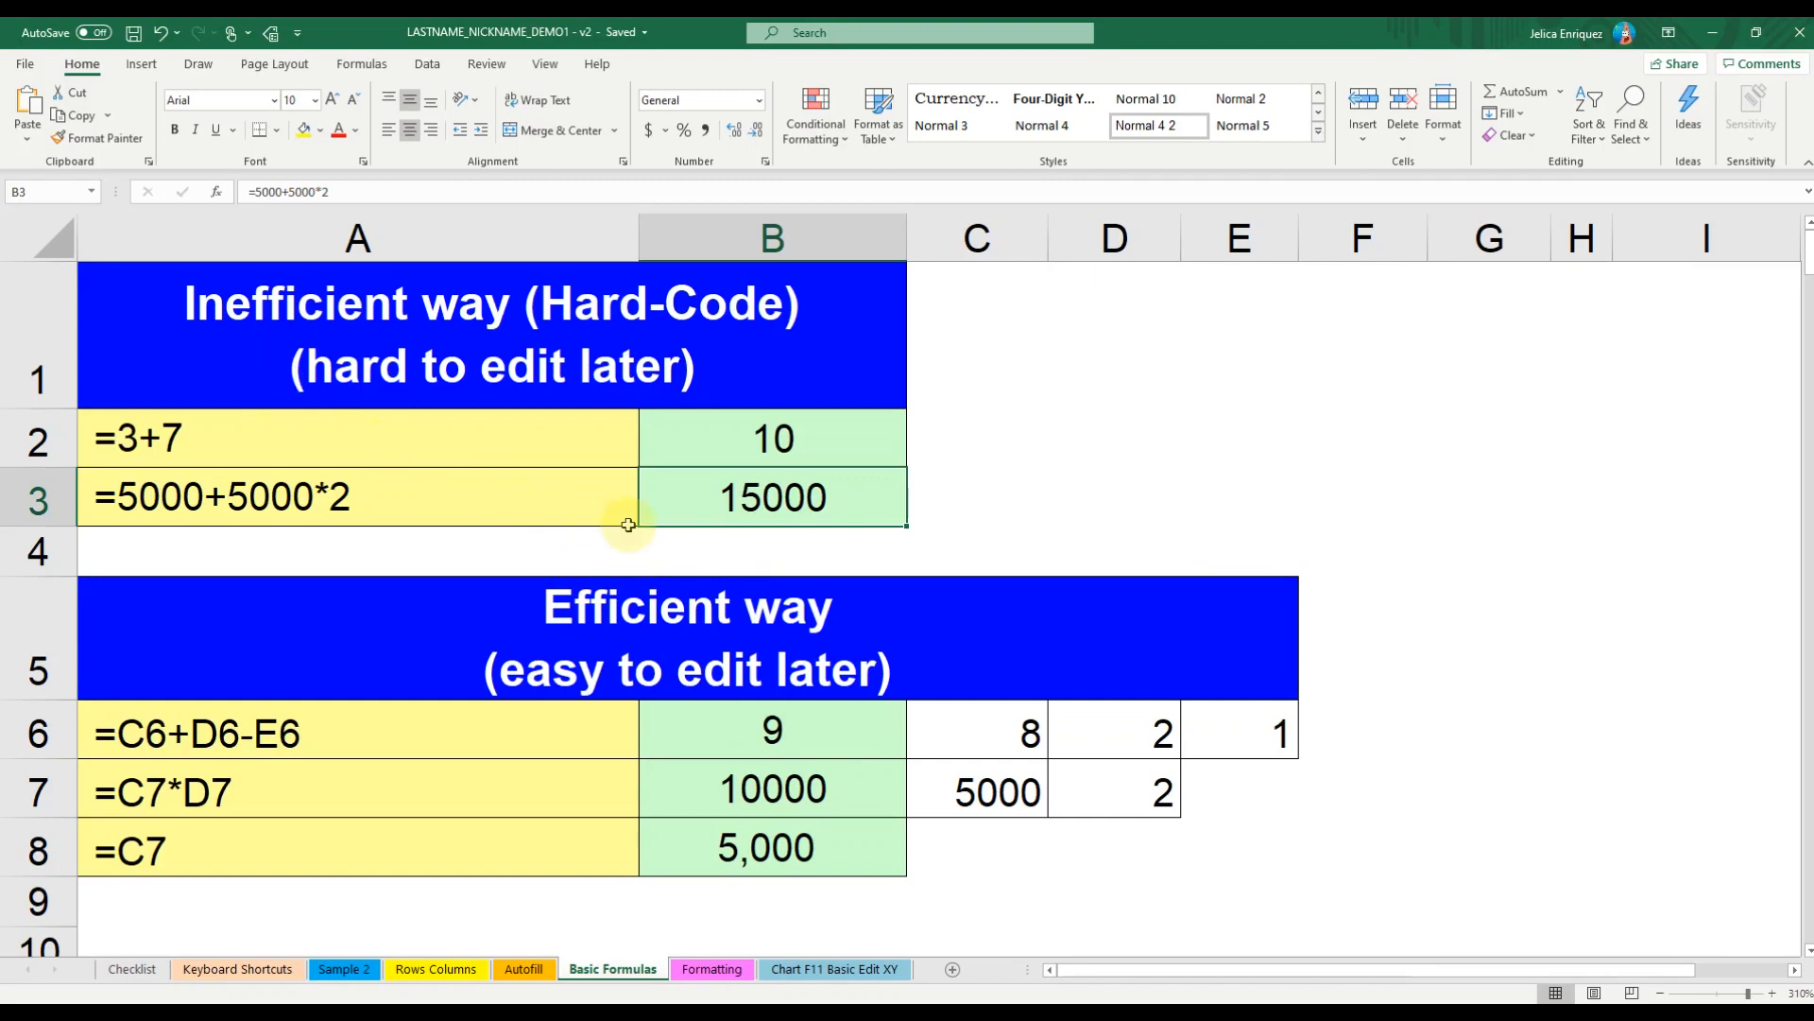
# On the Formatting sheet, merge and center the title across A1:E1 and autofit column A to its contents.
pyautogui.click(727, 969)
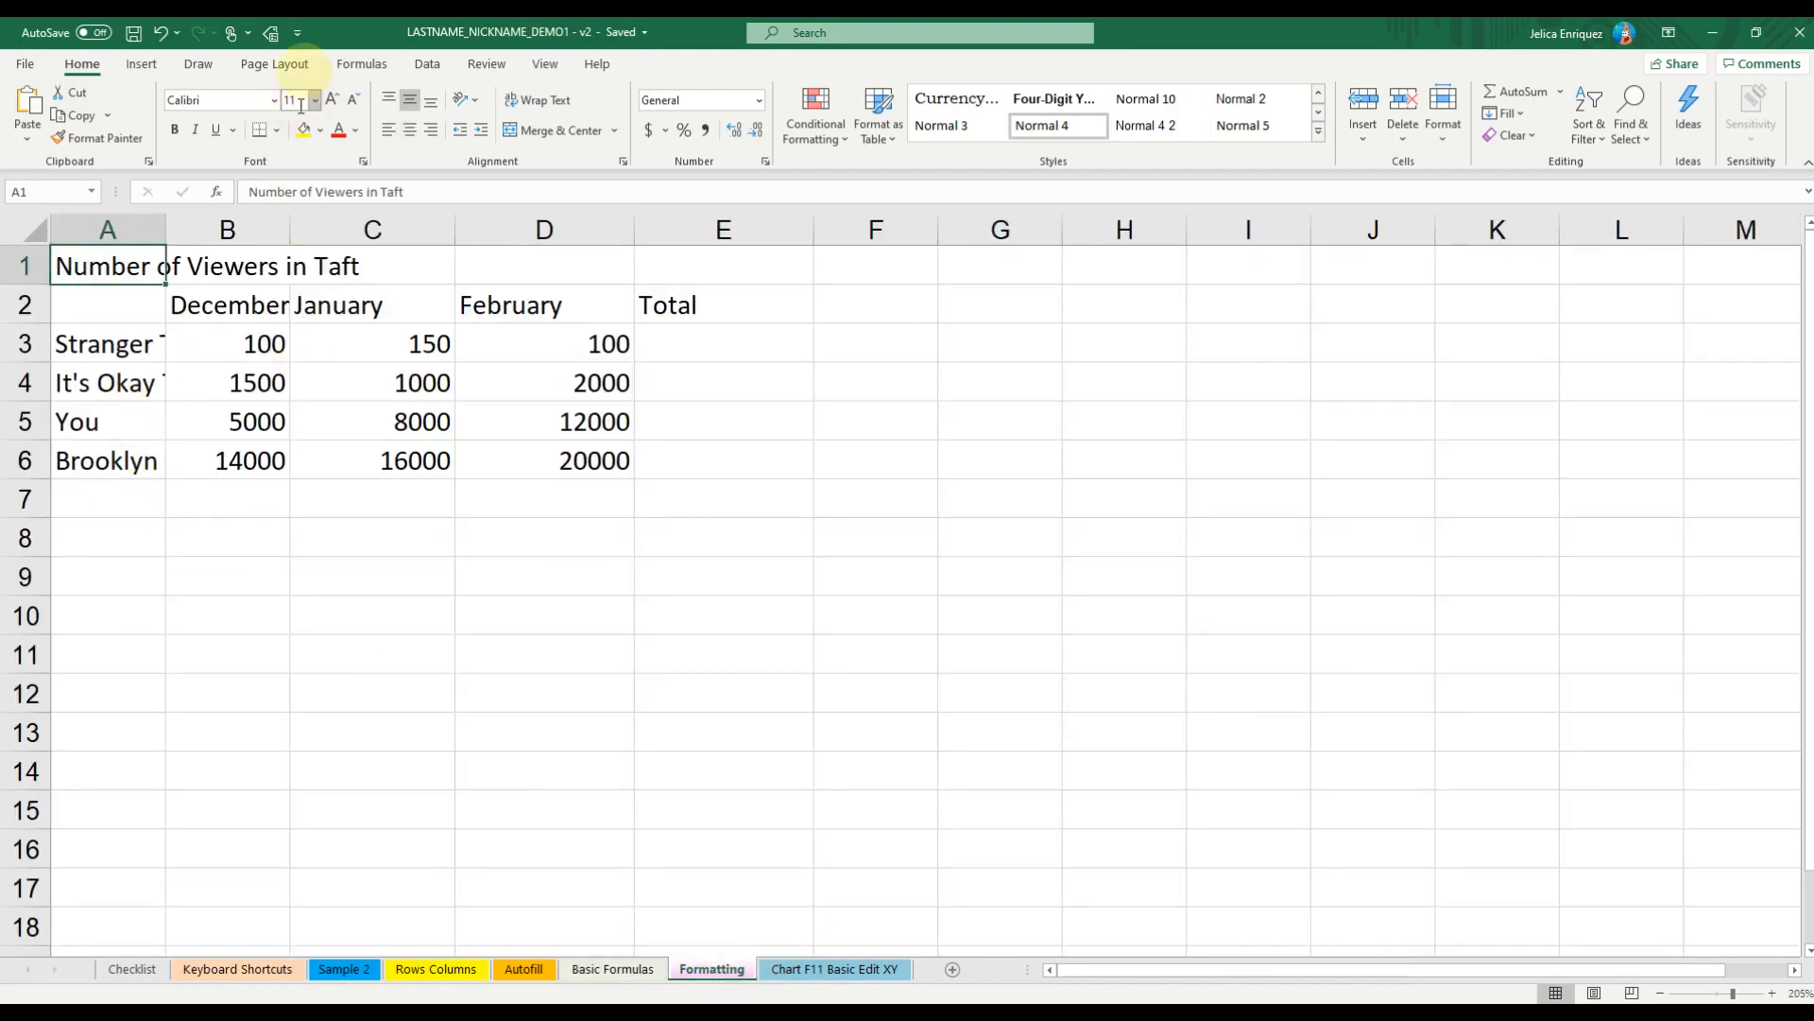
pyautogui.scroll(6, 229, 465)
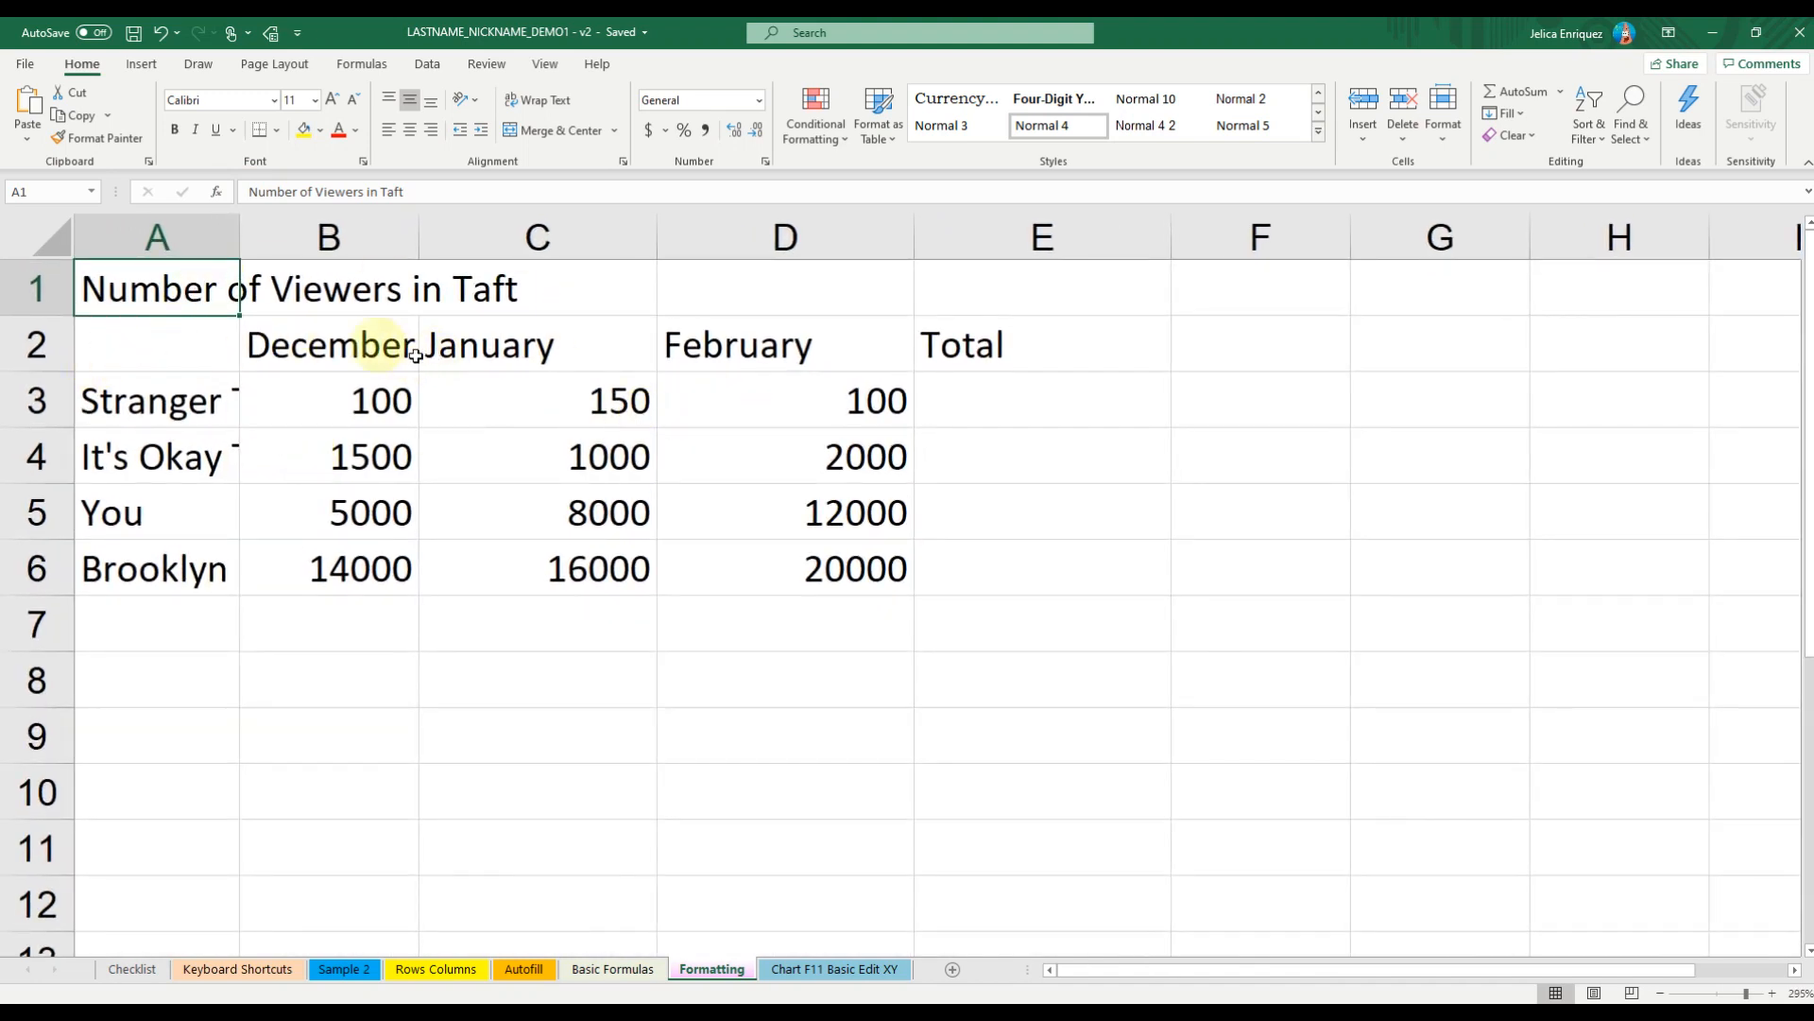
pyautogui.moveTo(190, 289); pyautogui.dragTo(916, 292)
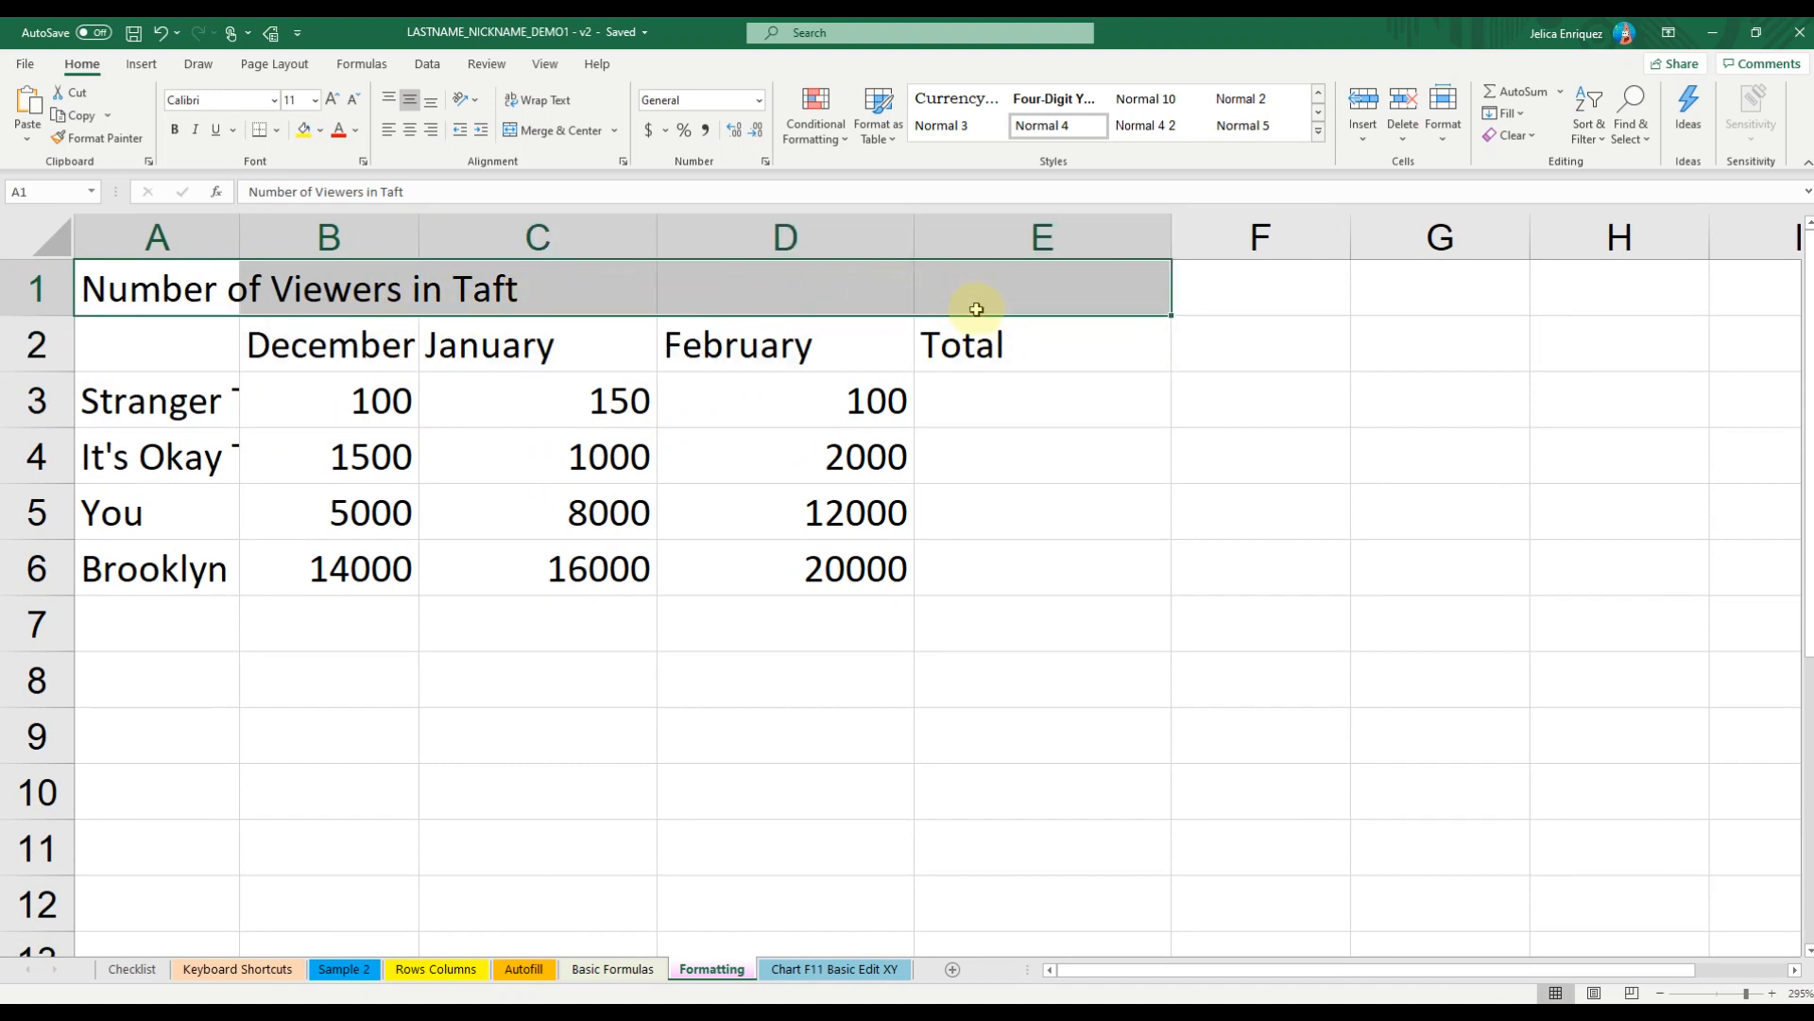
pyautogui.click(556, 406)
pyautogui.moveTo(267, 292); pyautogui.dragTo(1045, 284)
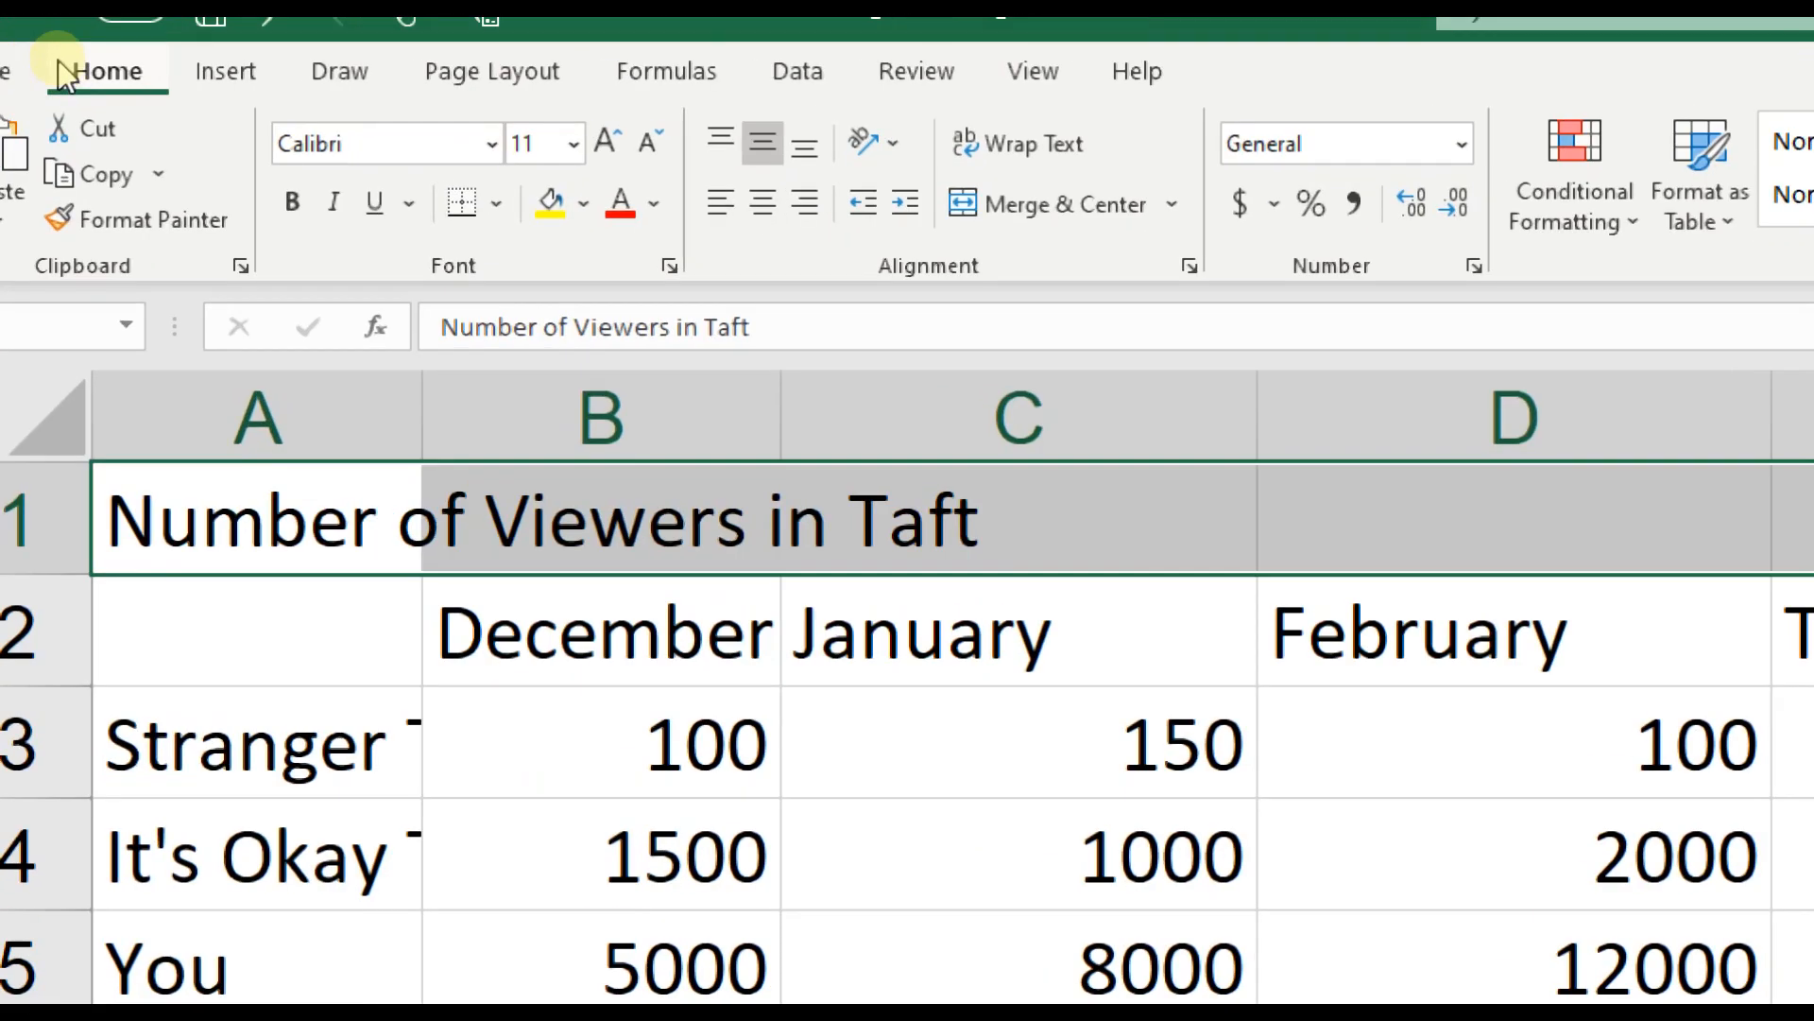
pyautogui.click(1102, 210)
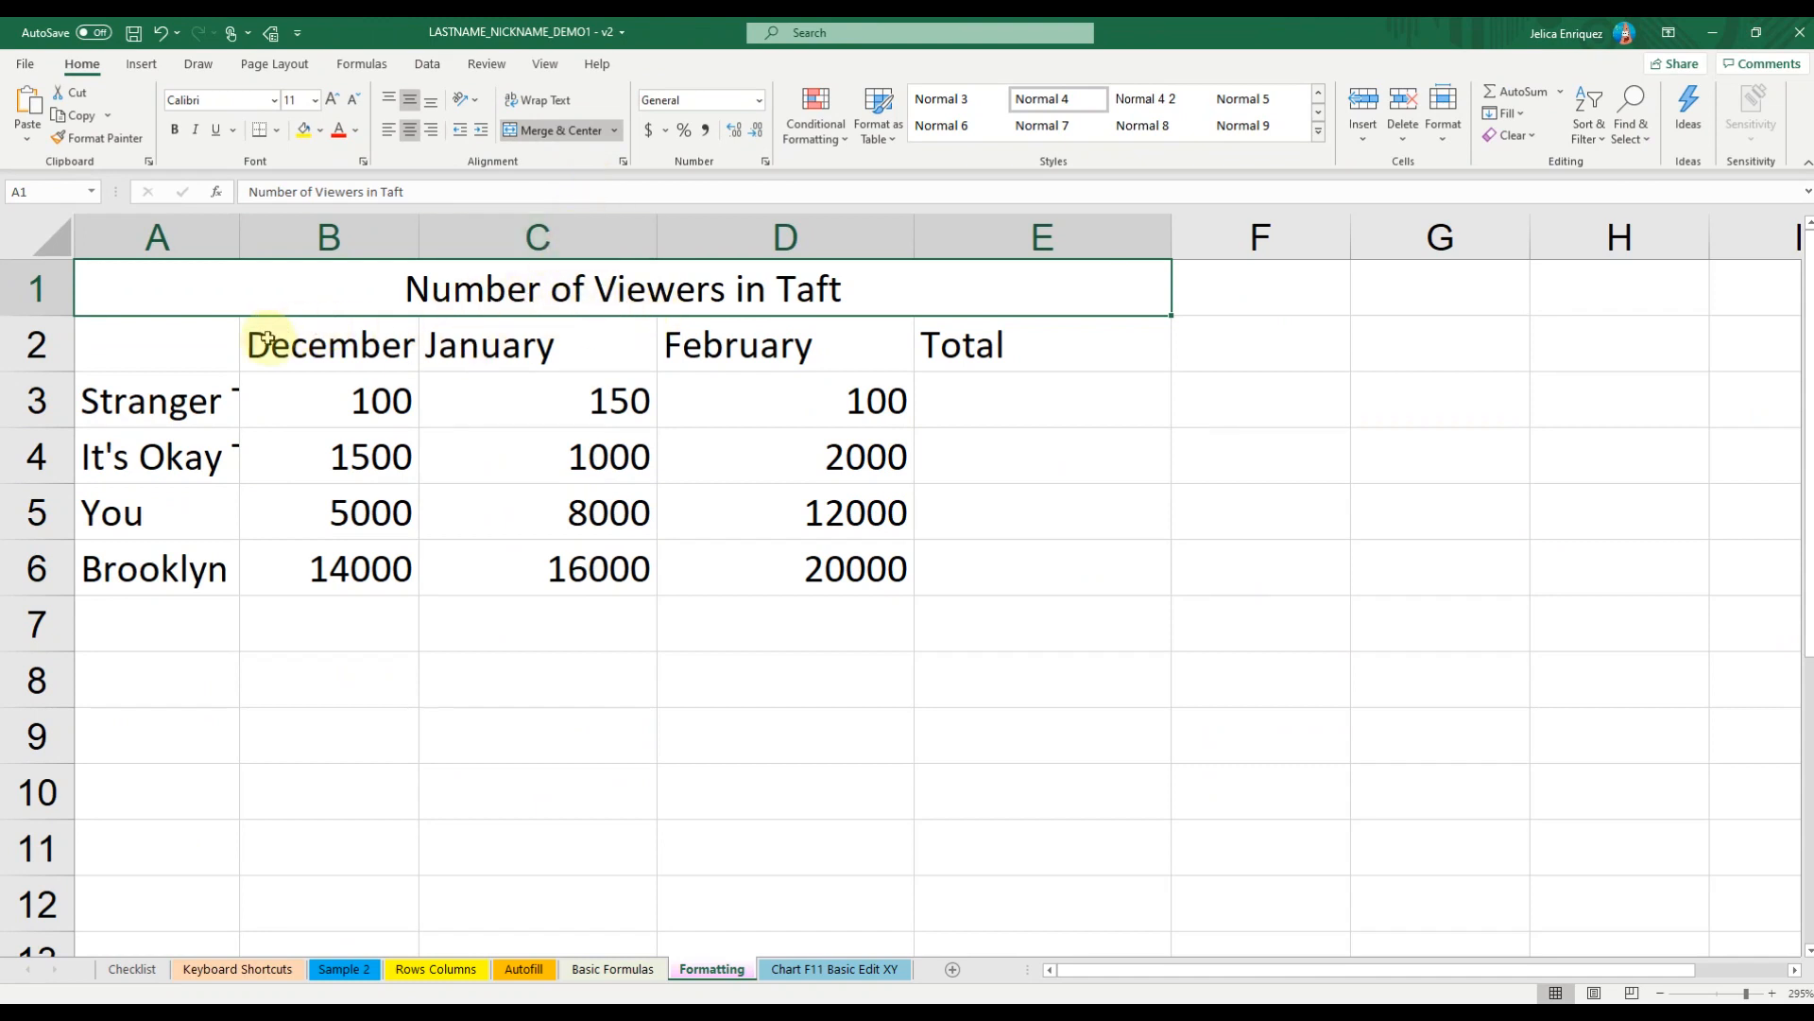
pyautogui.doubleClick(240, 236)
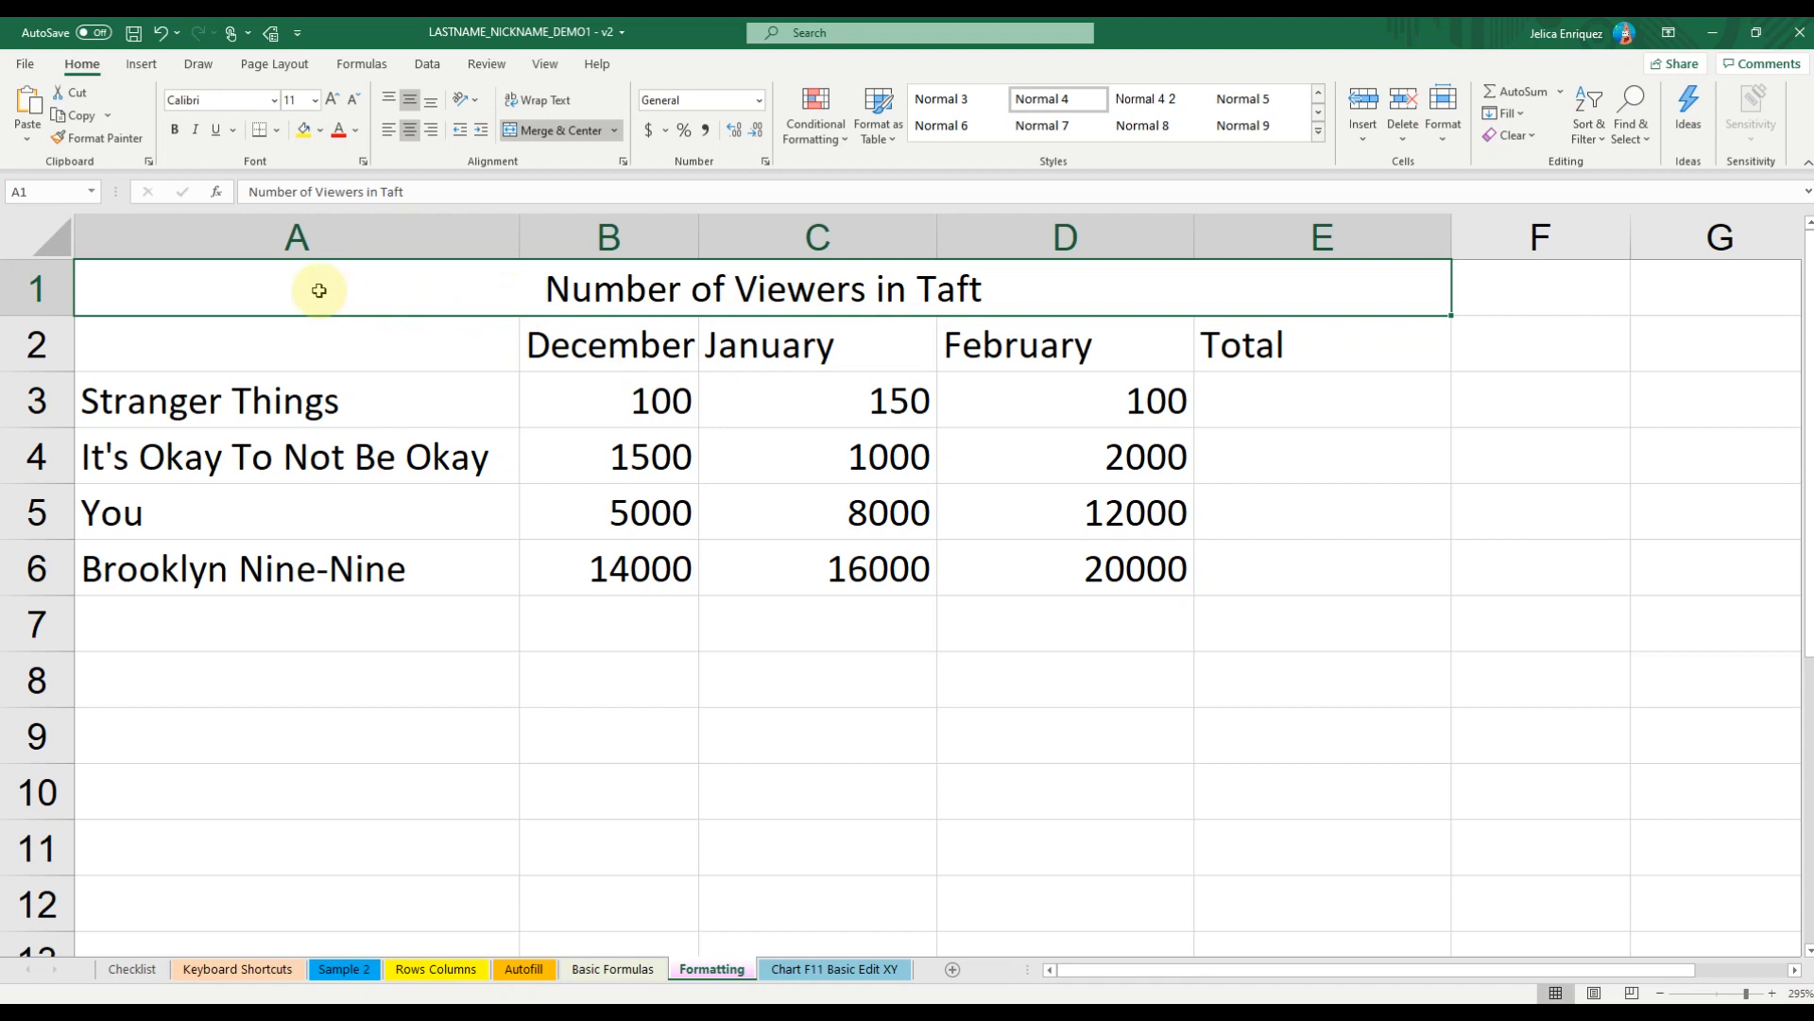
# Apply all borders to the whole table, range A1:E6.
pyautogui.moveTo(319, 296); pyautogui.dragTo(331, 564)
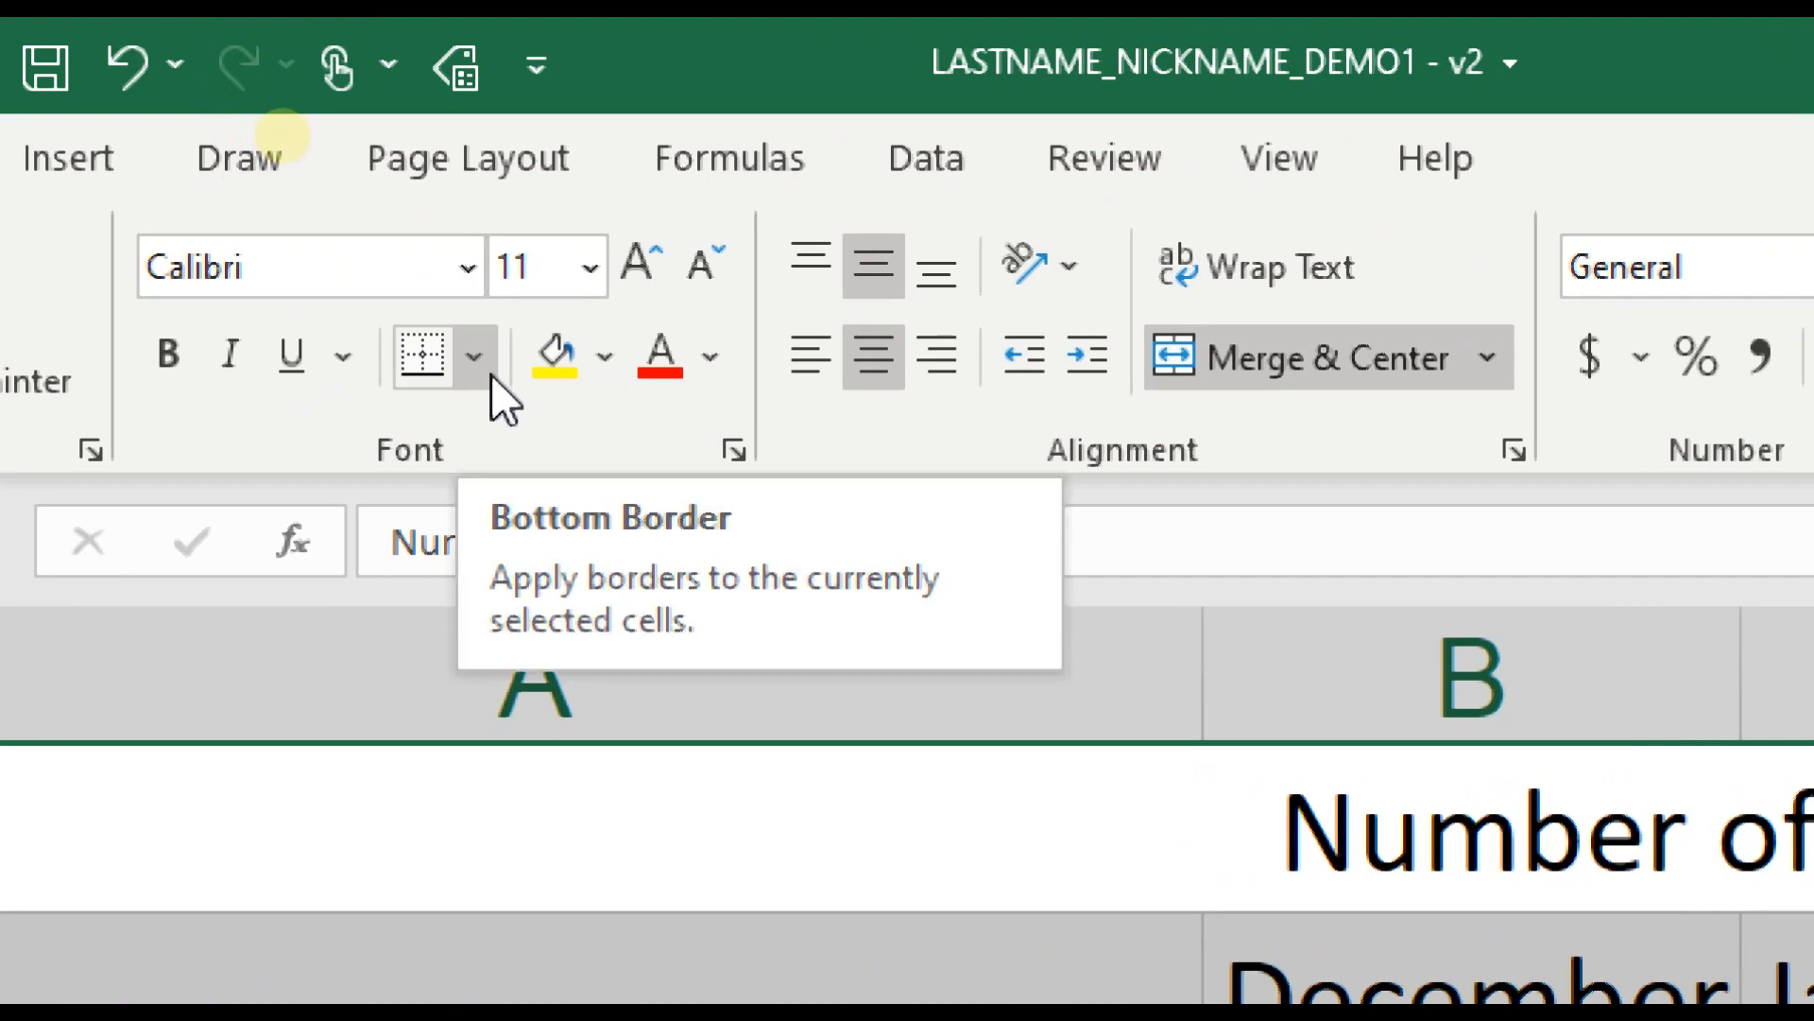
pyautogui.click(490, 374)
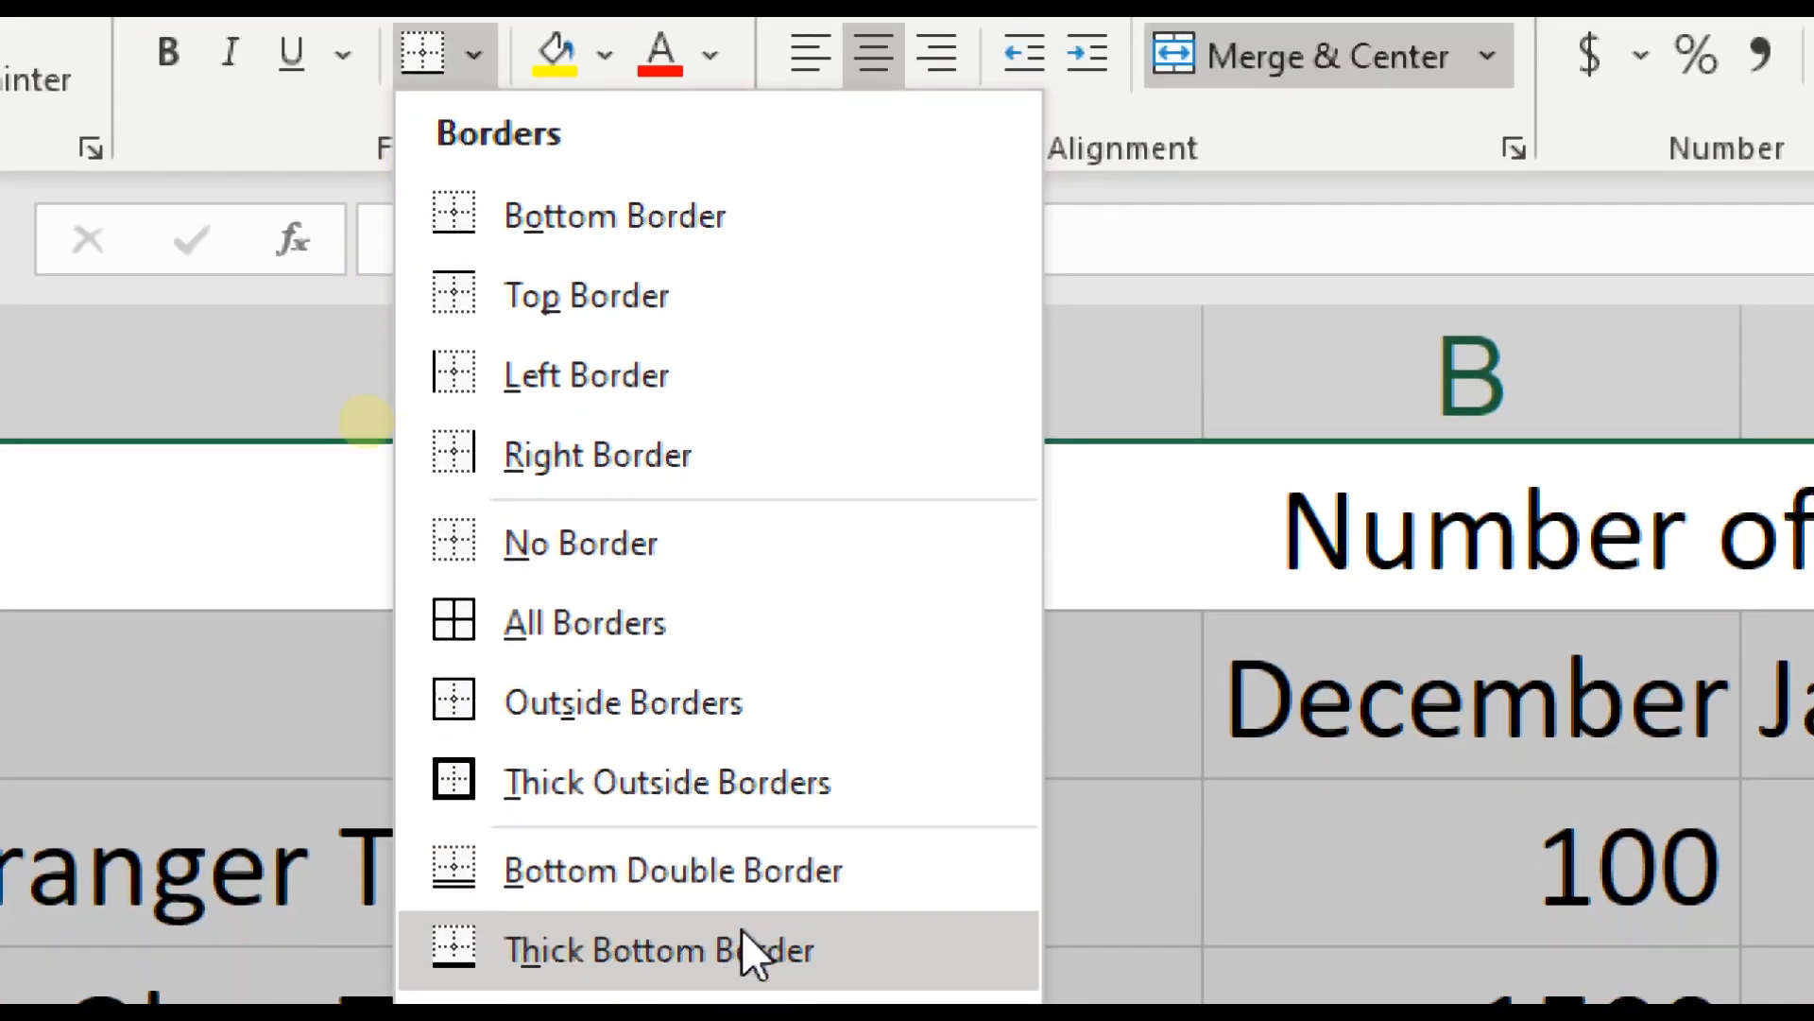
pyautogui.click(796, 612)
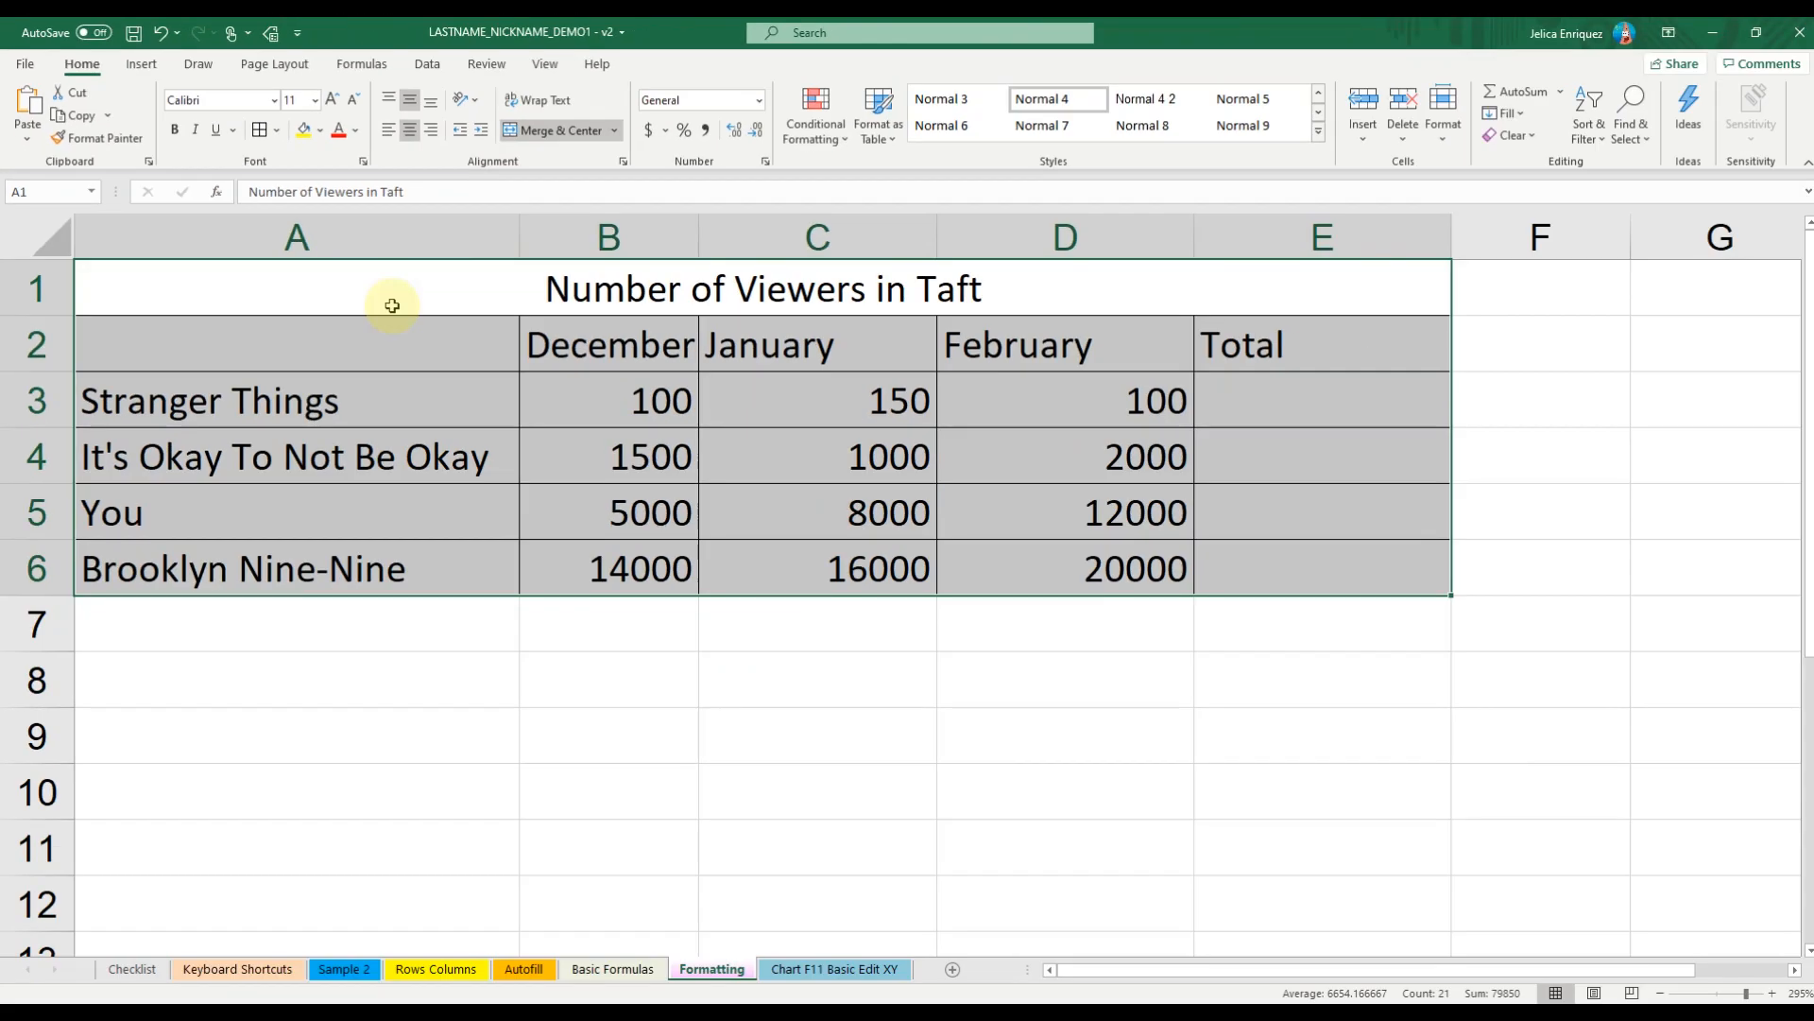
pyautogui.click(392, 306)
pyautogui.hotkey('ctrl', 'a')
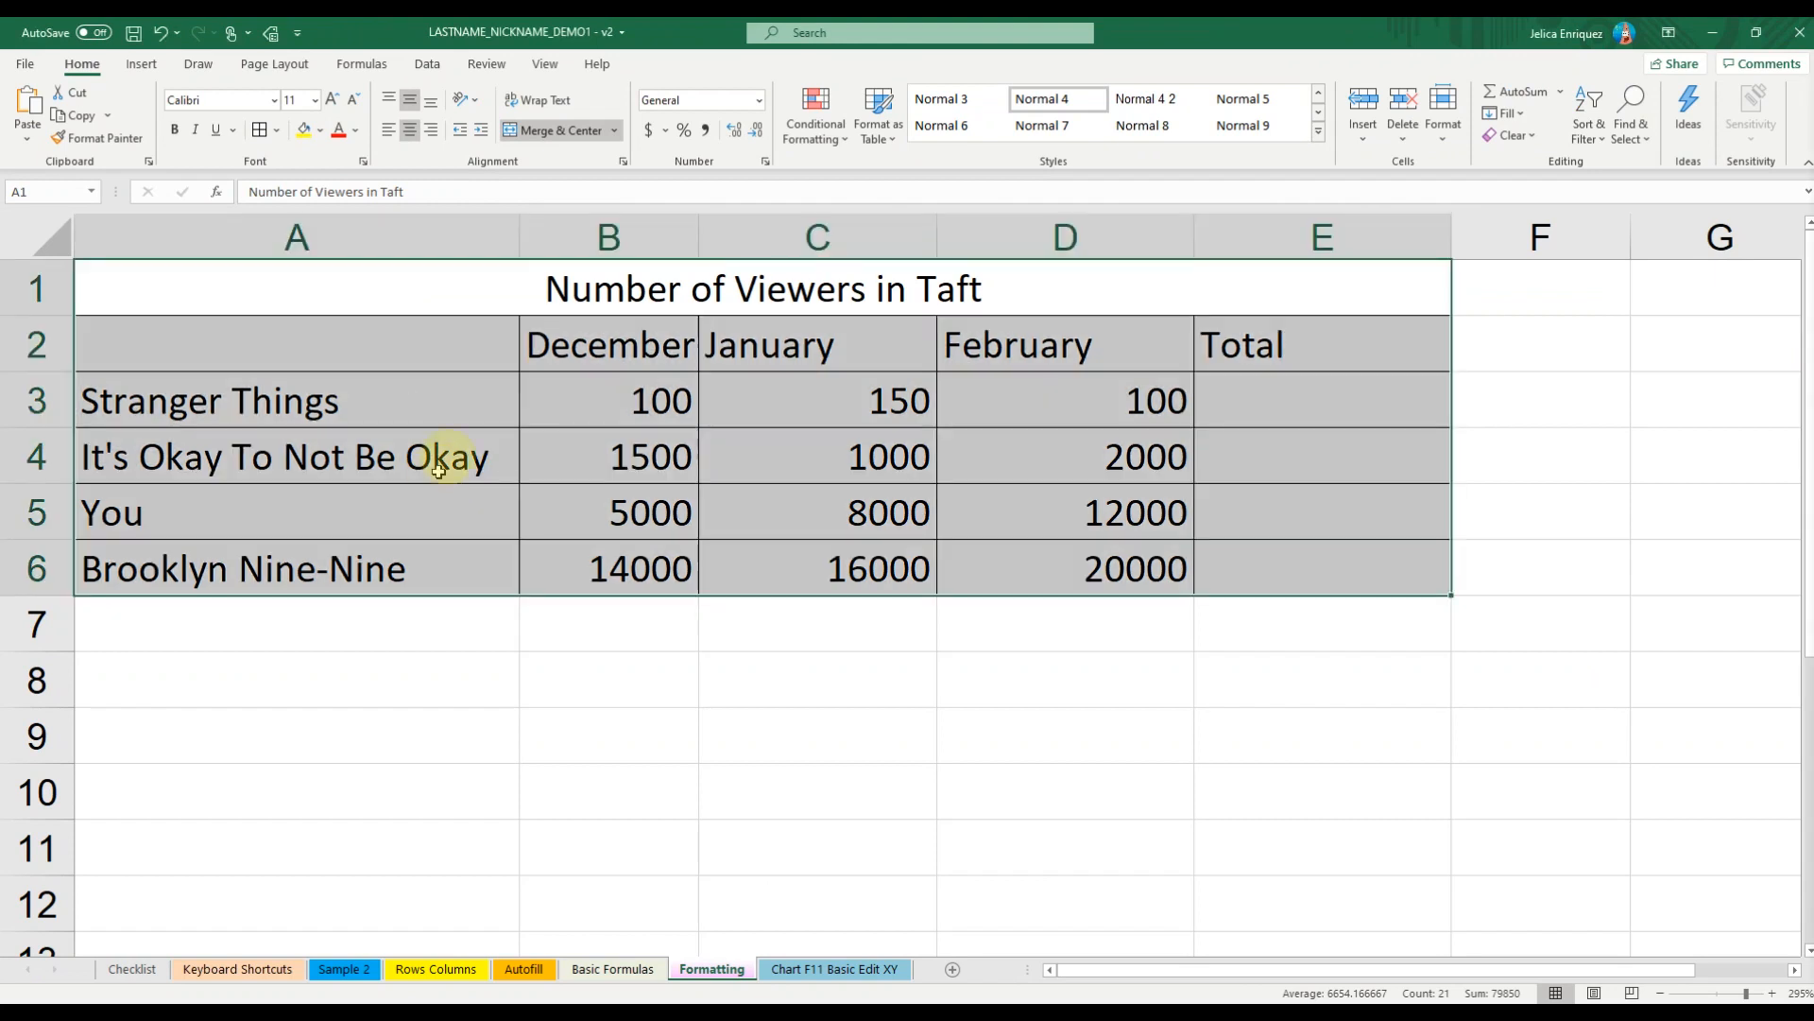
pyautogui.click(509, 338)
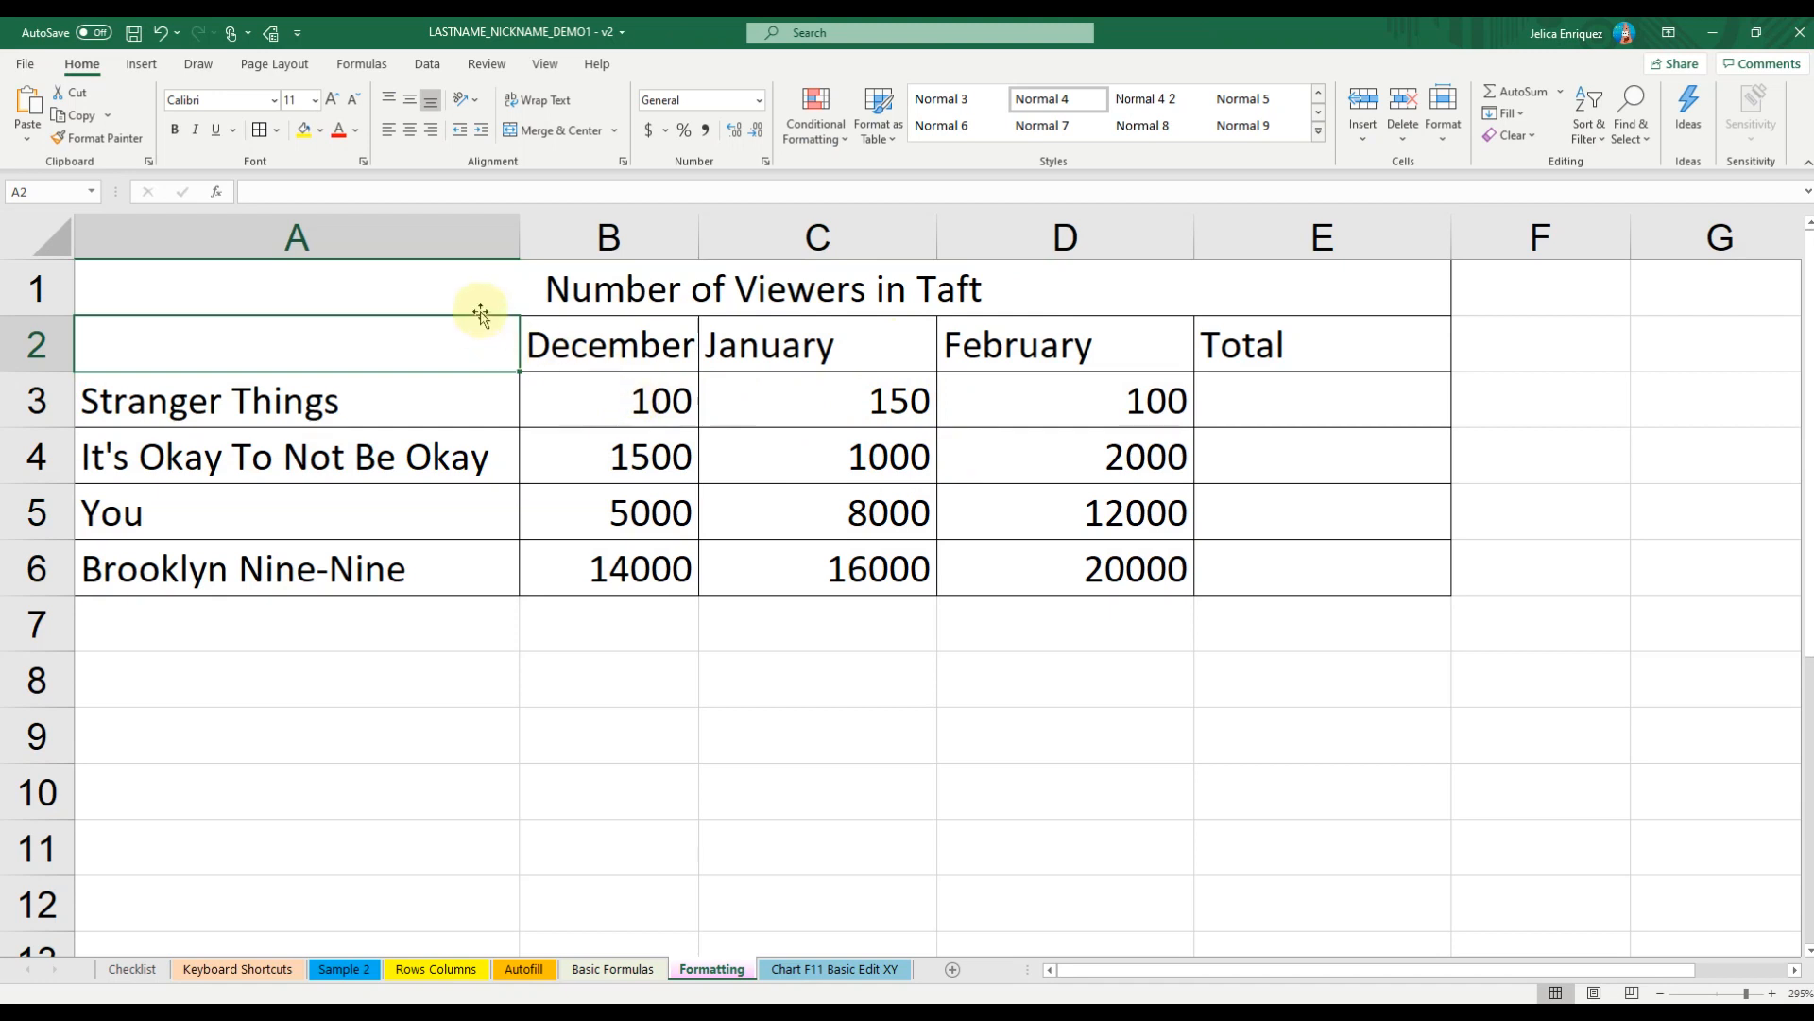
# Give the table range A1:E6 outline and inside borders in a medium solid line with the recent light pink color.
pyautogui.moveTo(409, 298); pyautogui.dragTo(486, 557)
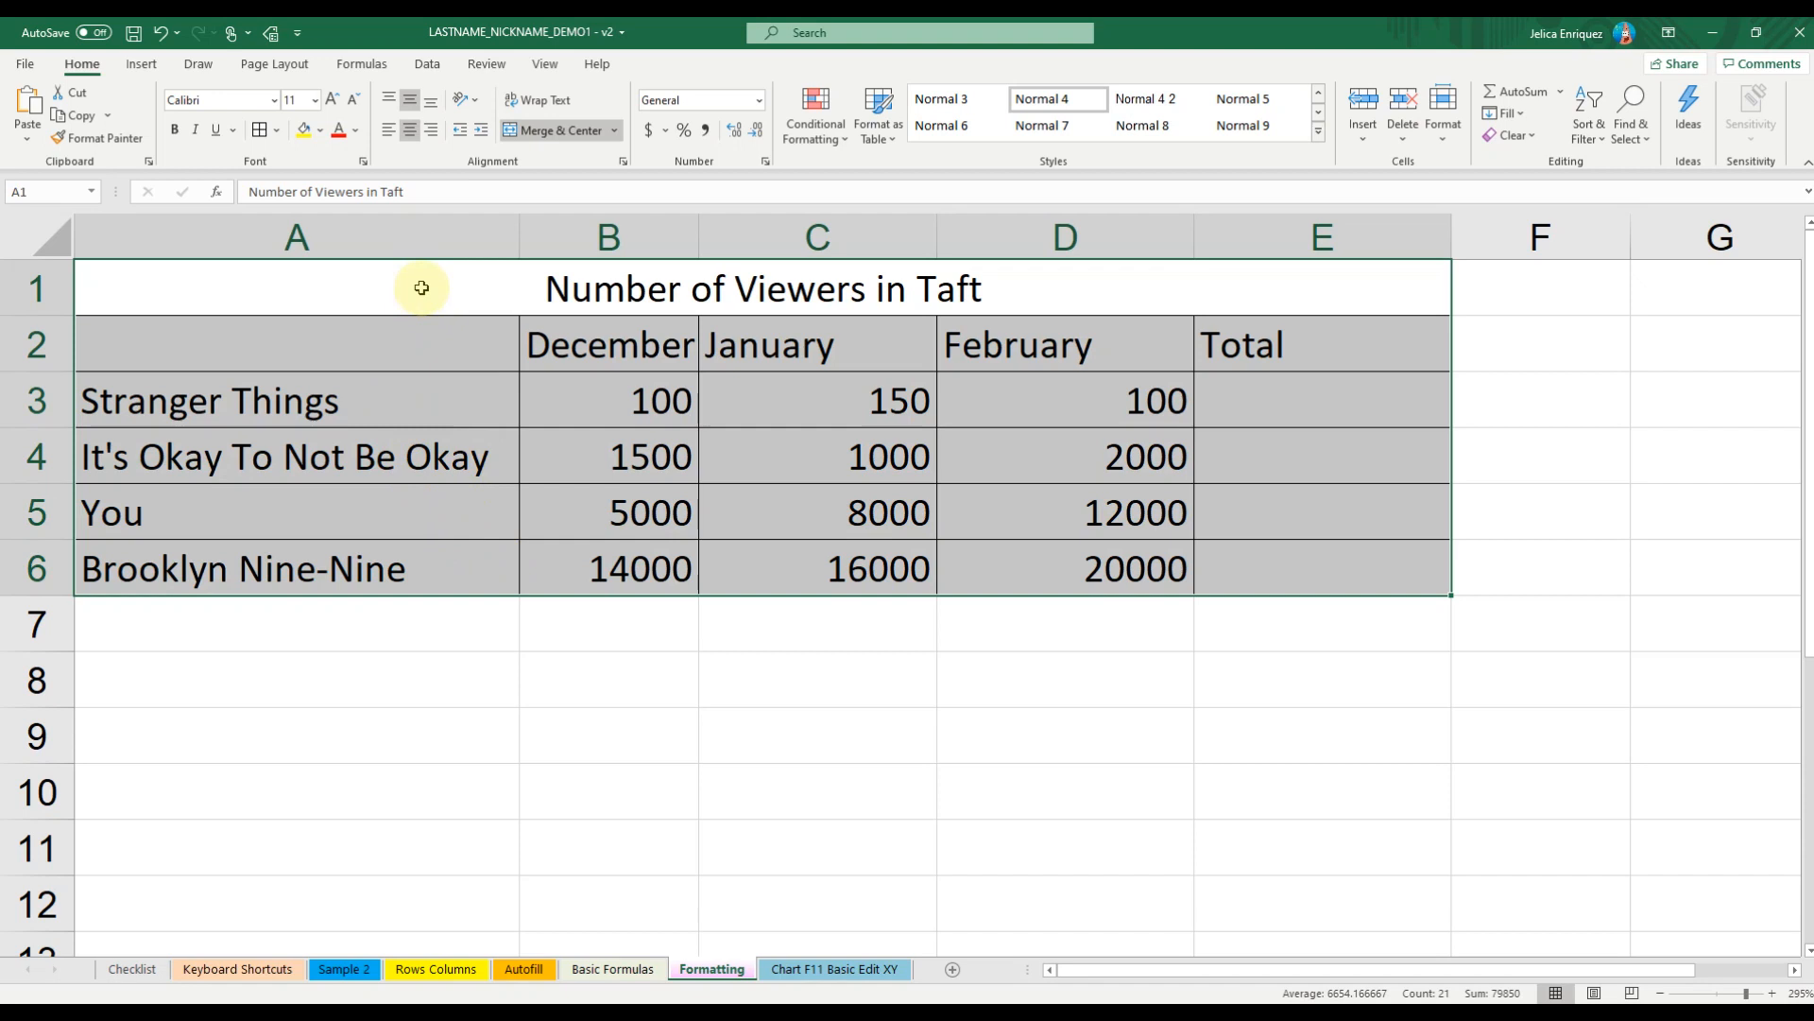
pyautogui.rightClick(421, 287)
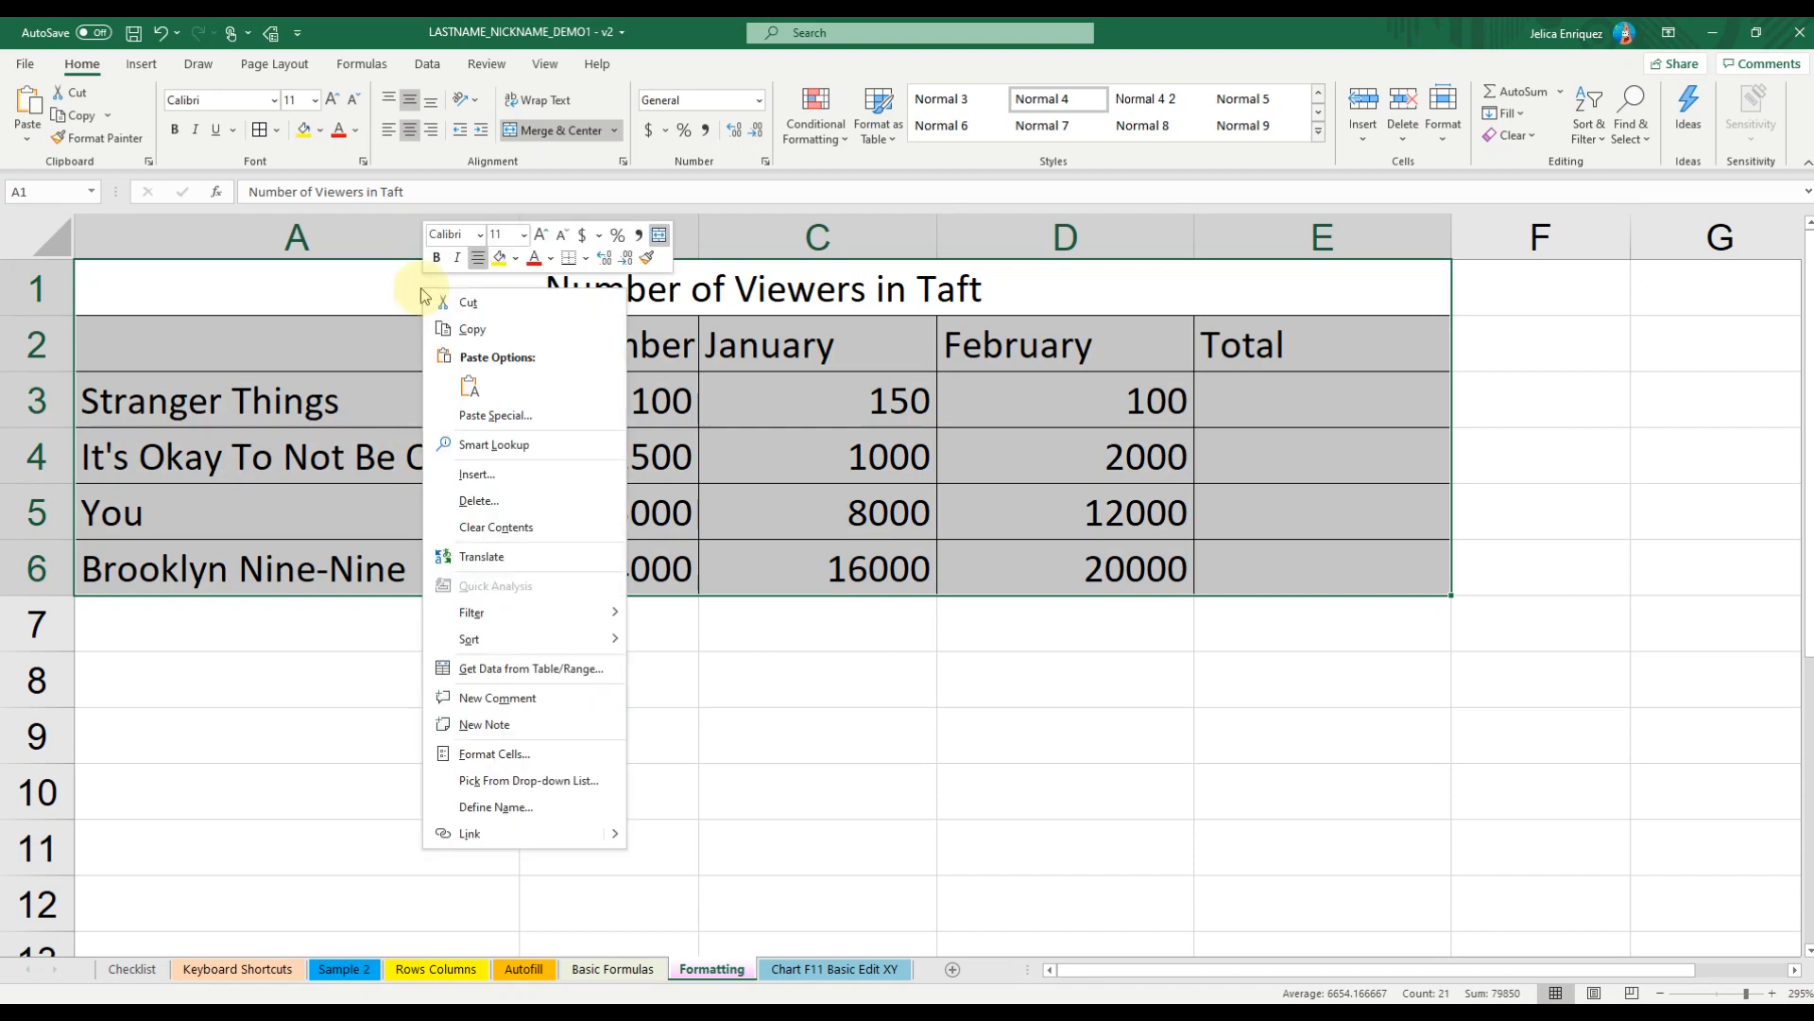
pyautogui.click(536, 755)
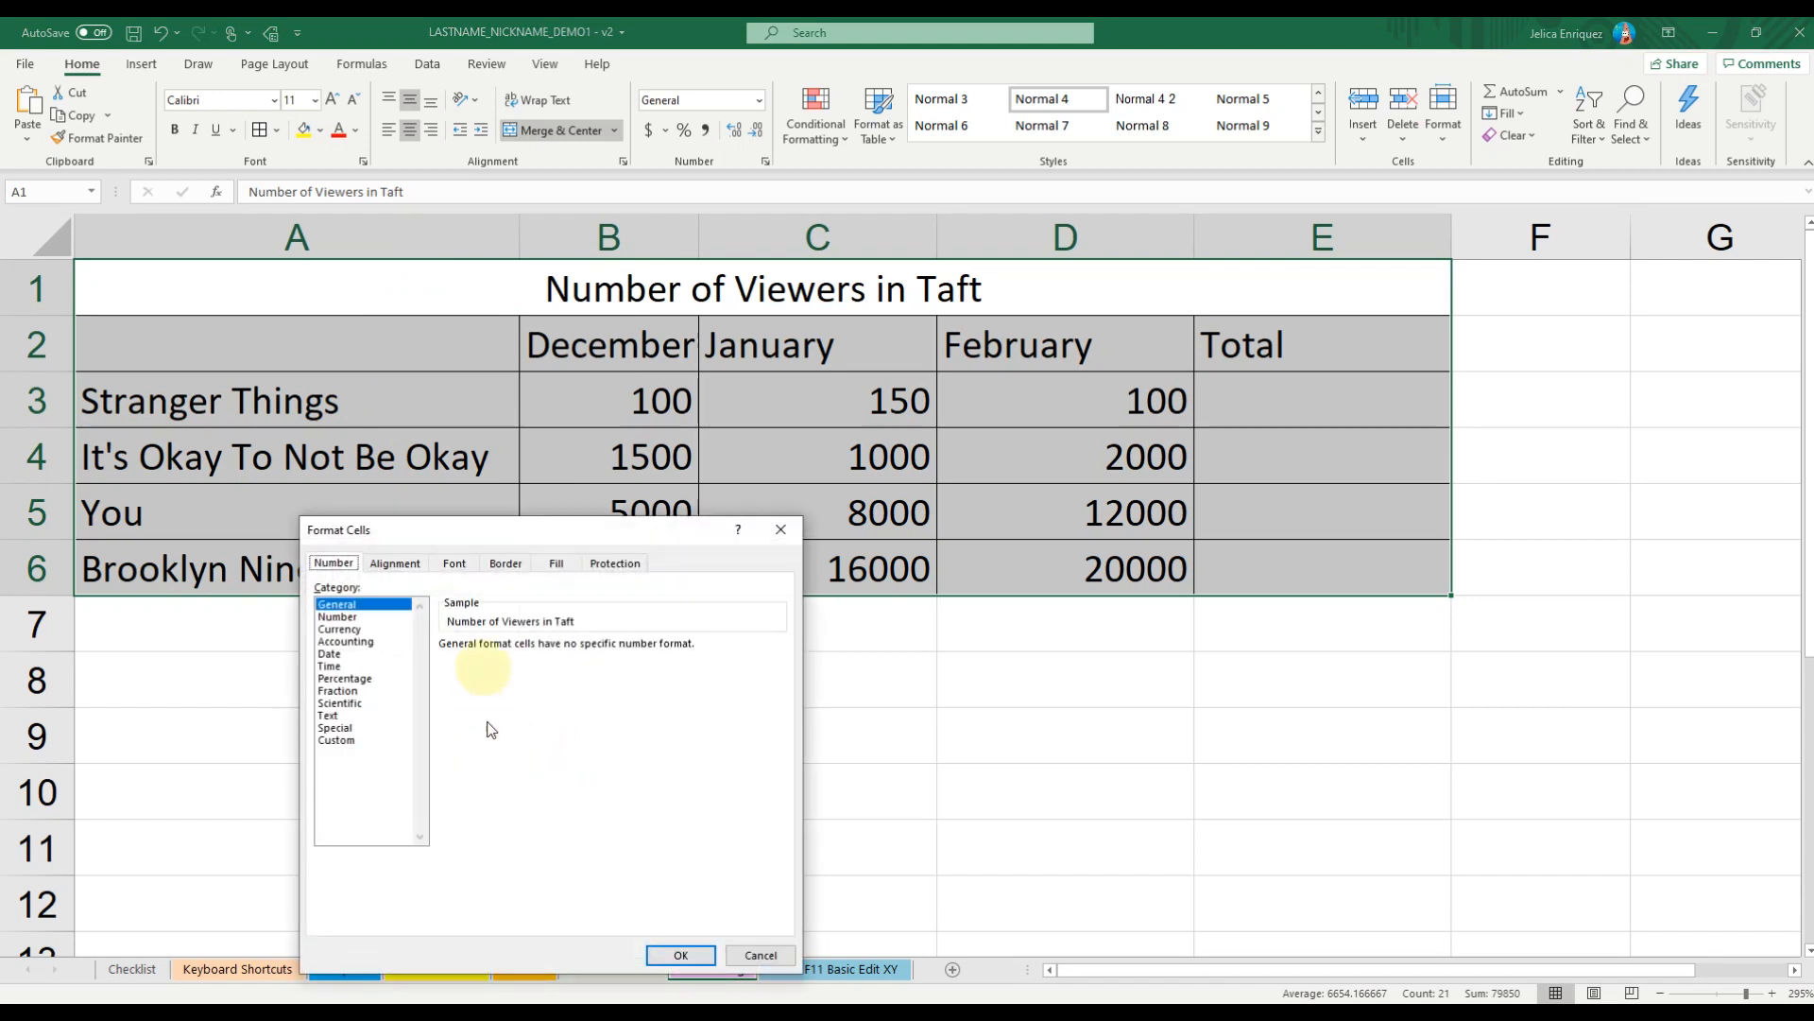
pyautogui.moveTo(506, 530); pyautogui.dragTo(504, 426)
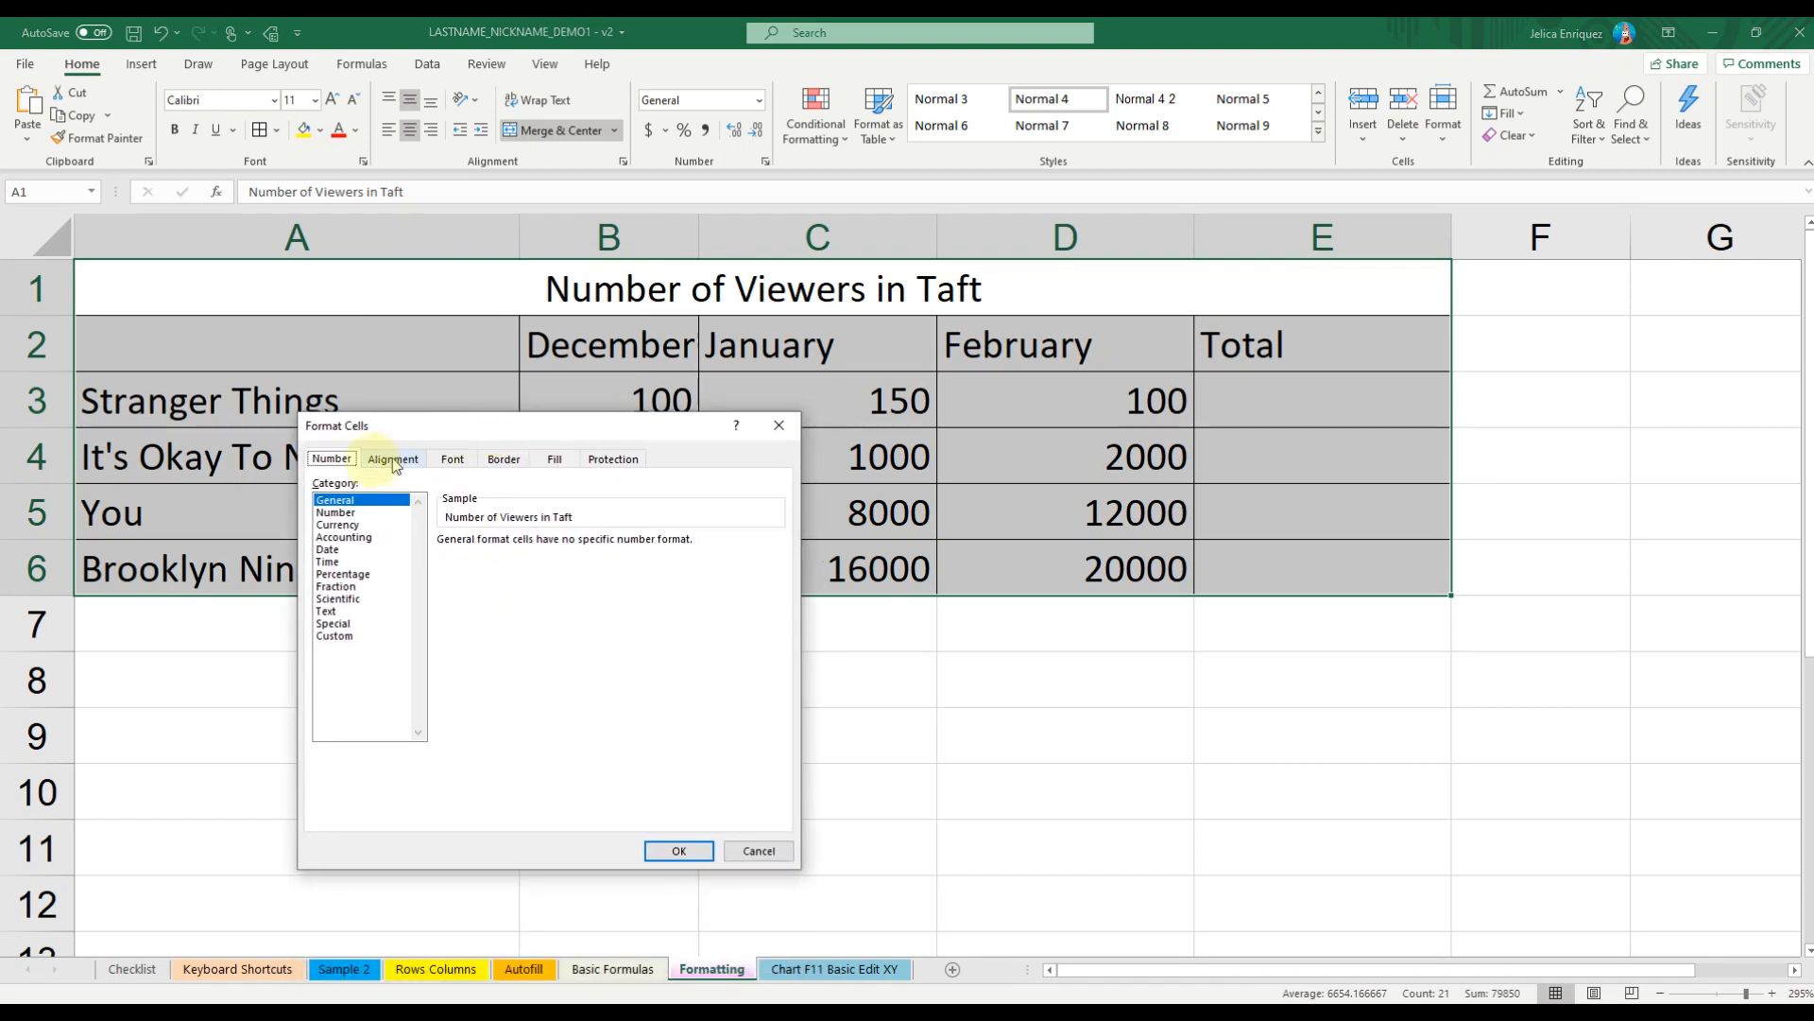
pyautogui.click(510, 467)
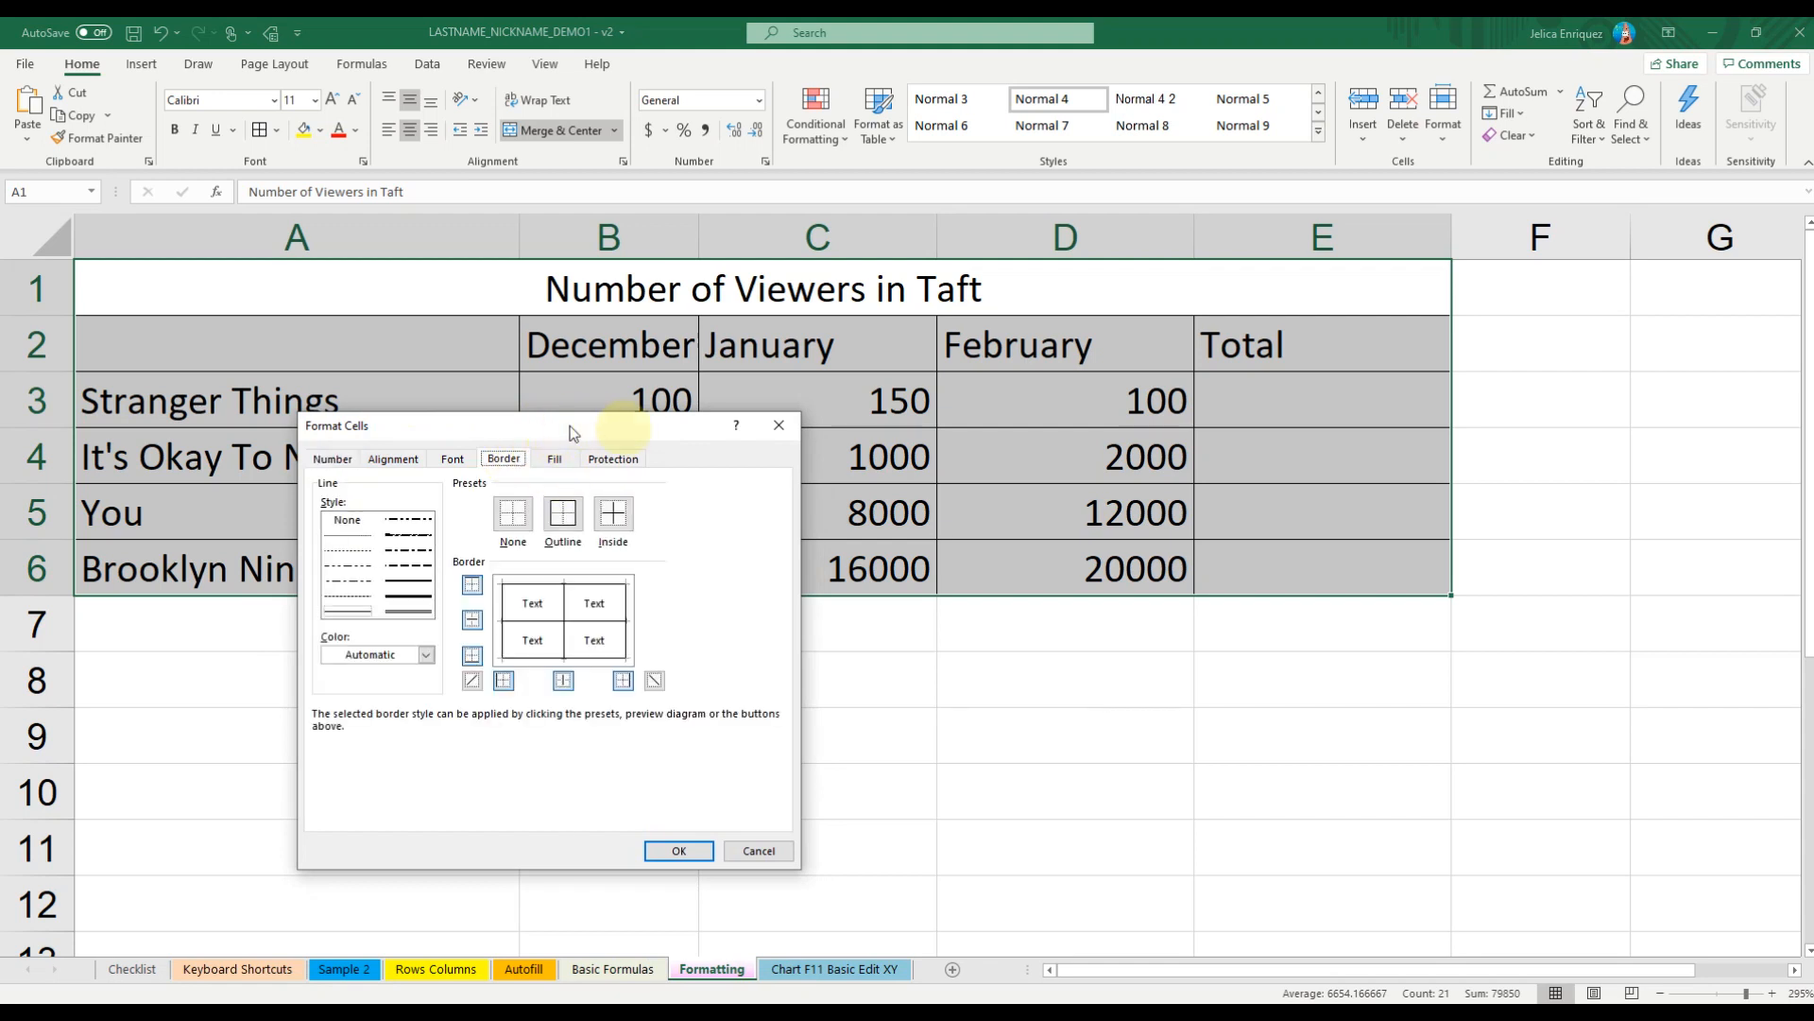
pyautogui.moveTo(570, 434); pyautogui.dragTo(745, 404)
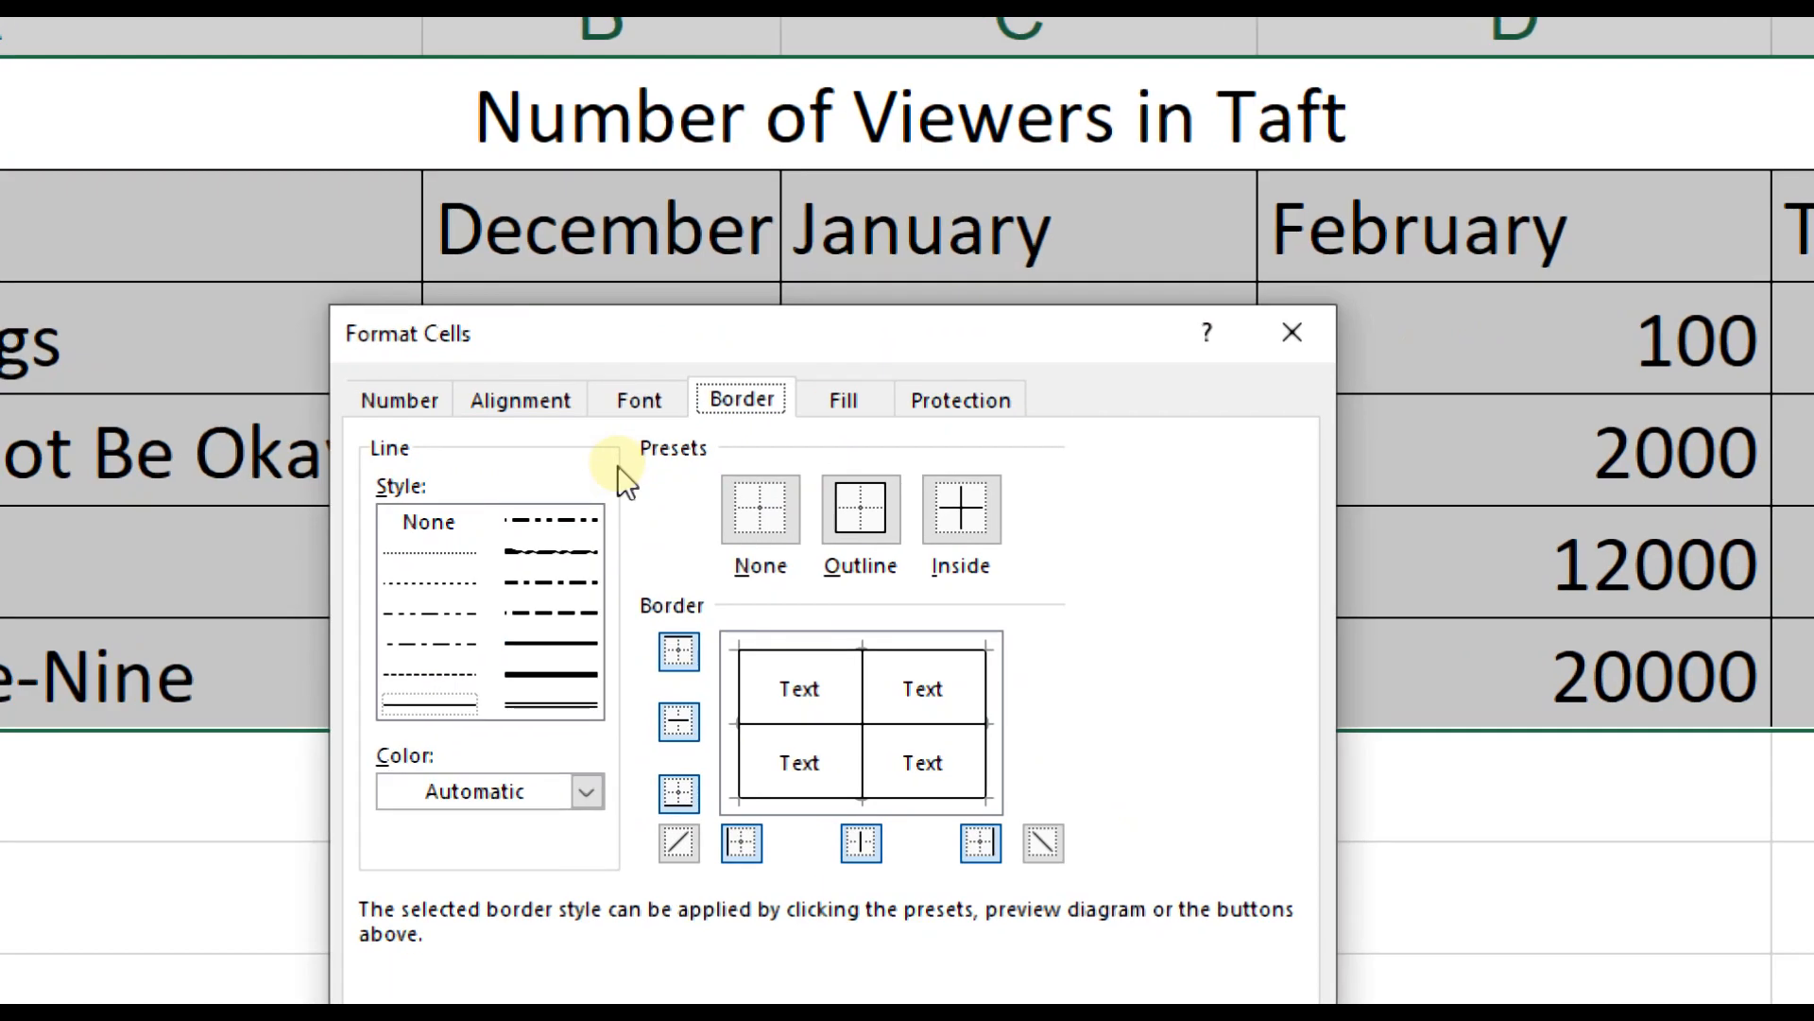
pyautogui.click(557, 644)
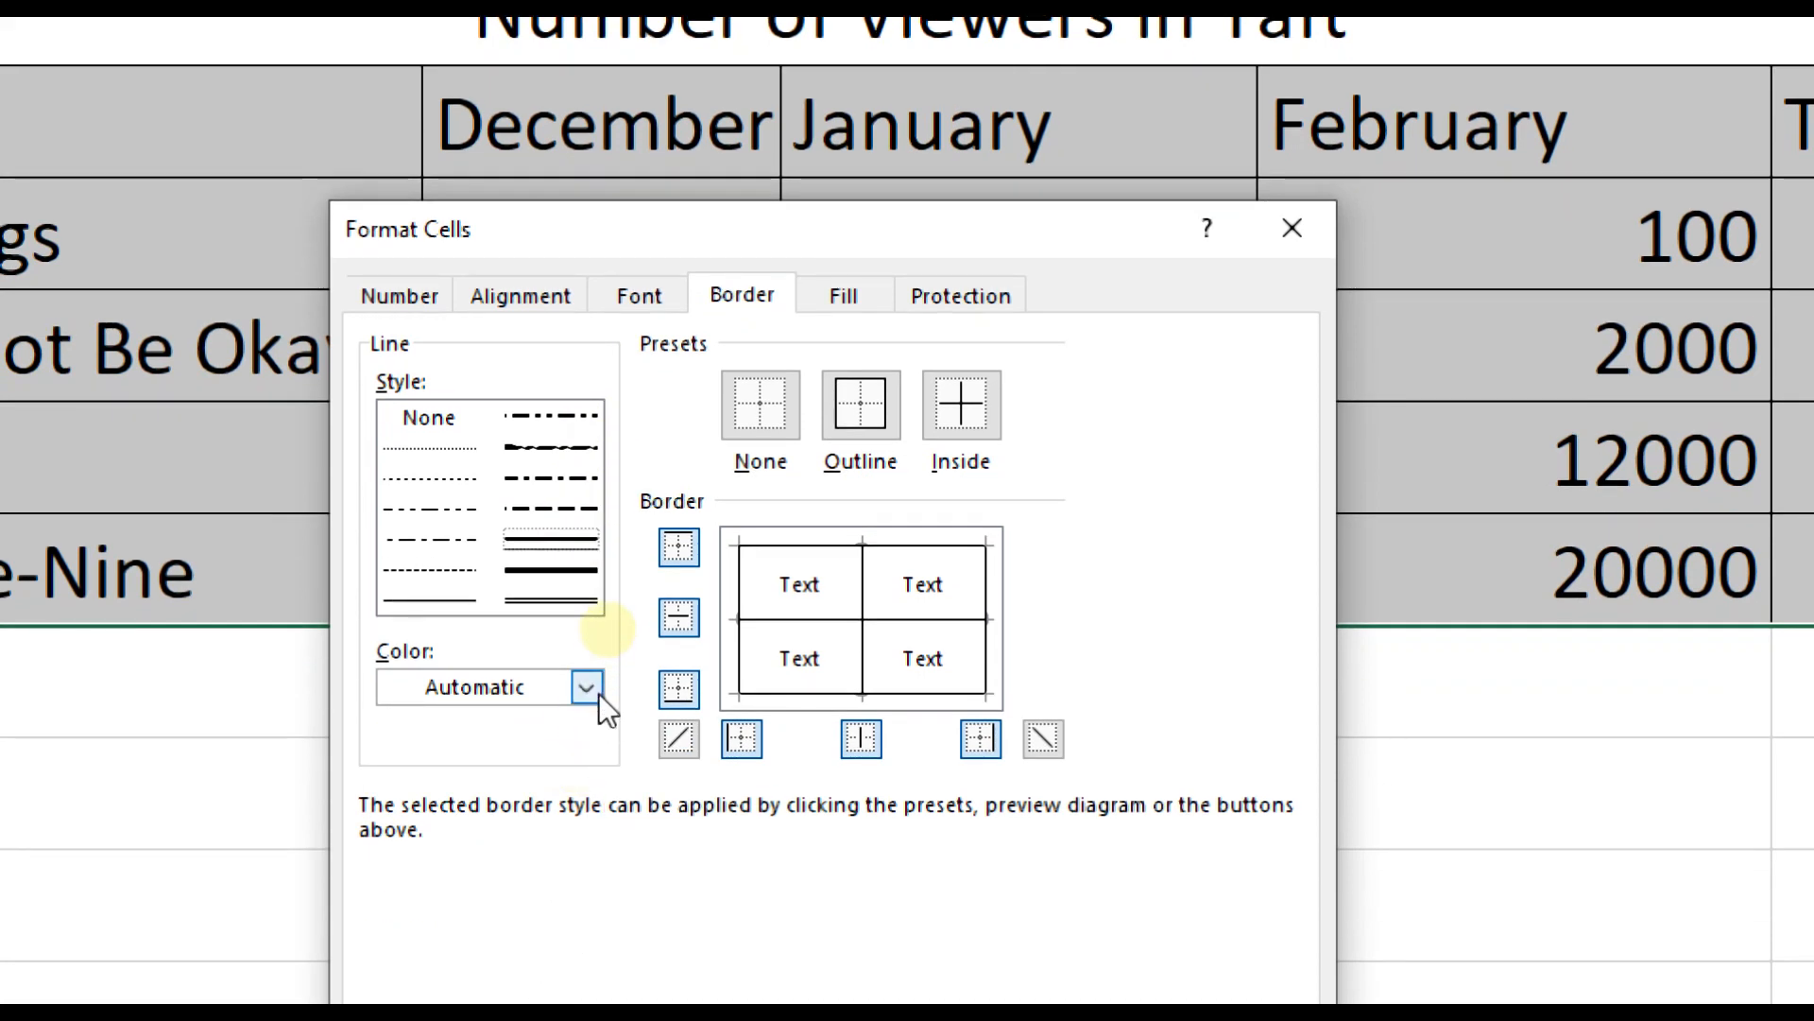
pyautogui.click(587, 687)
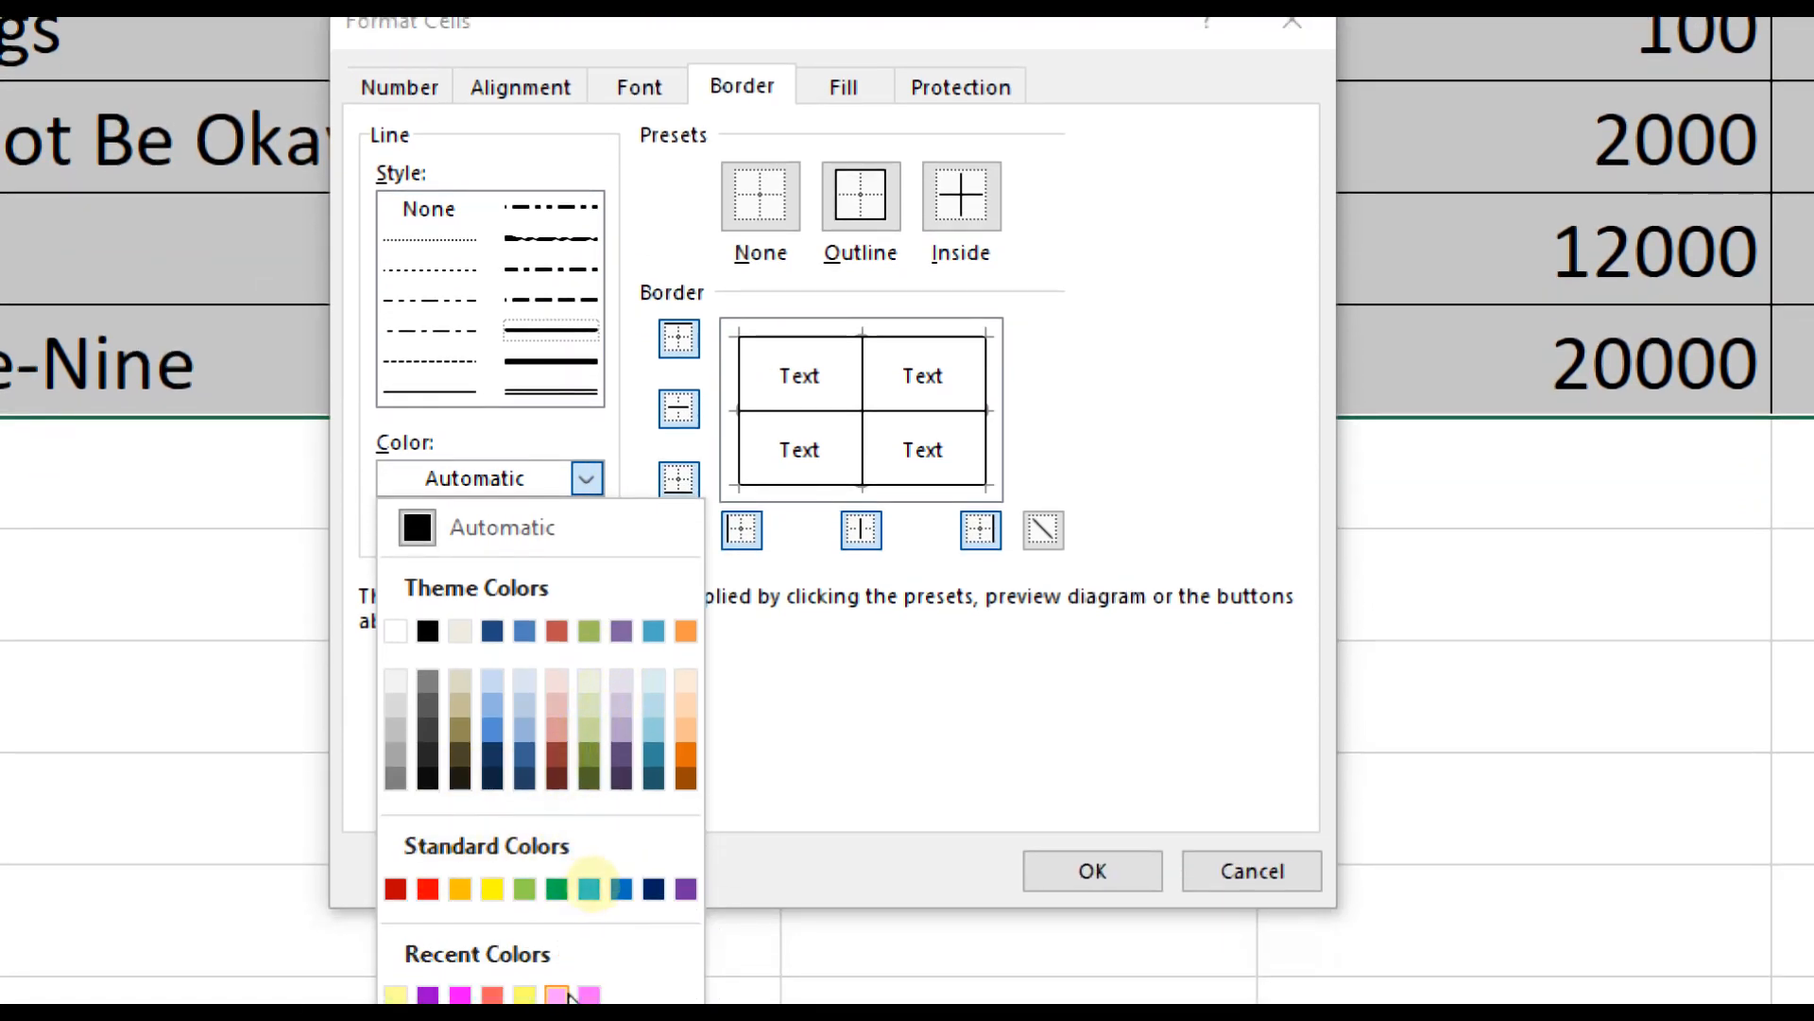
pyautogui.click(564, 994)
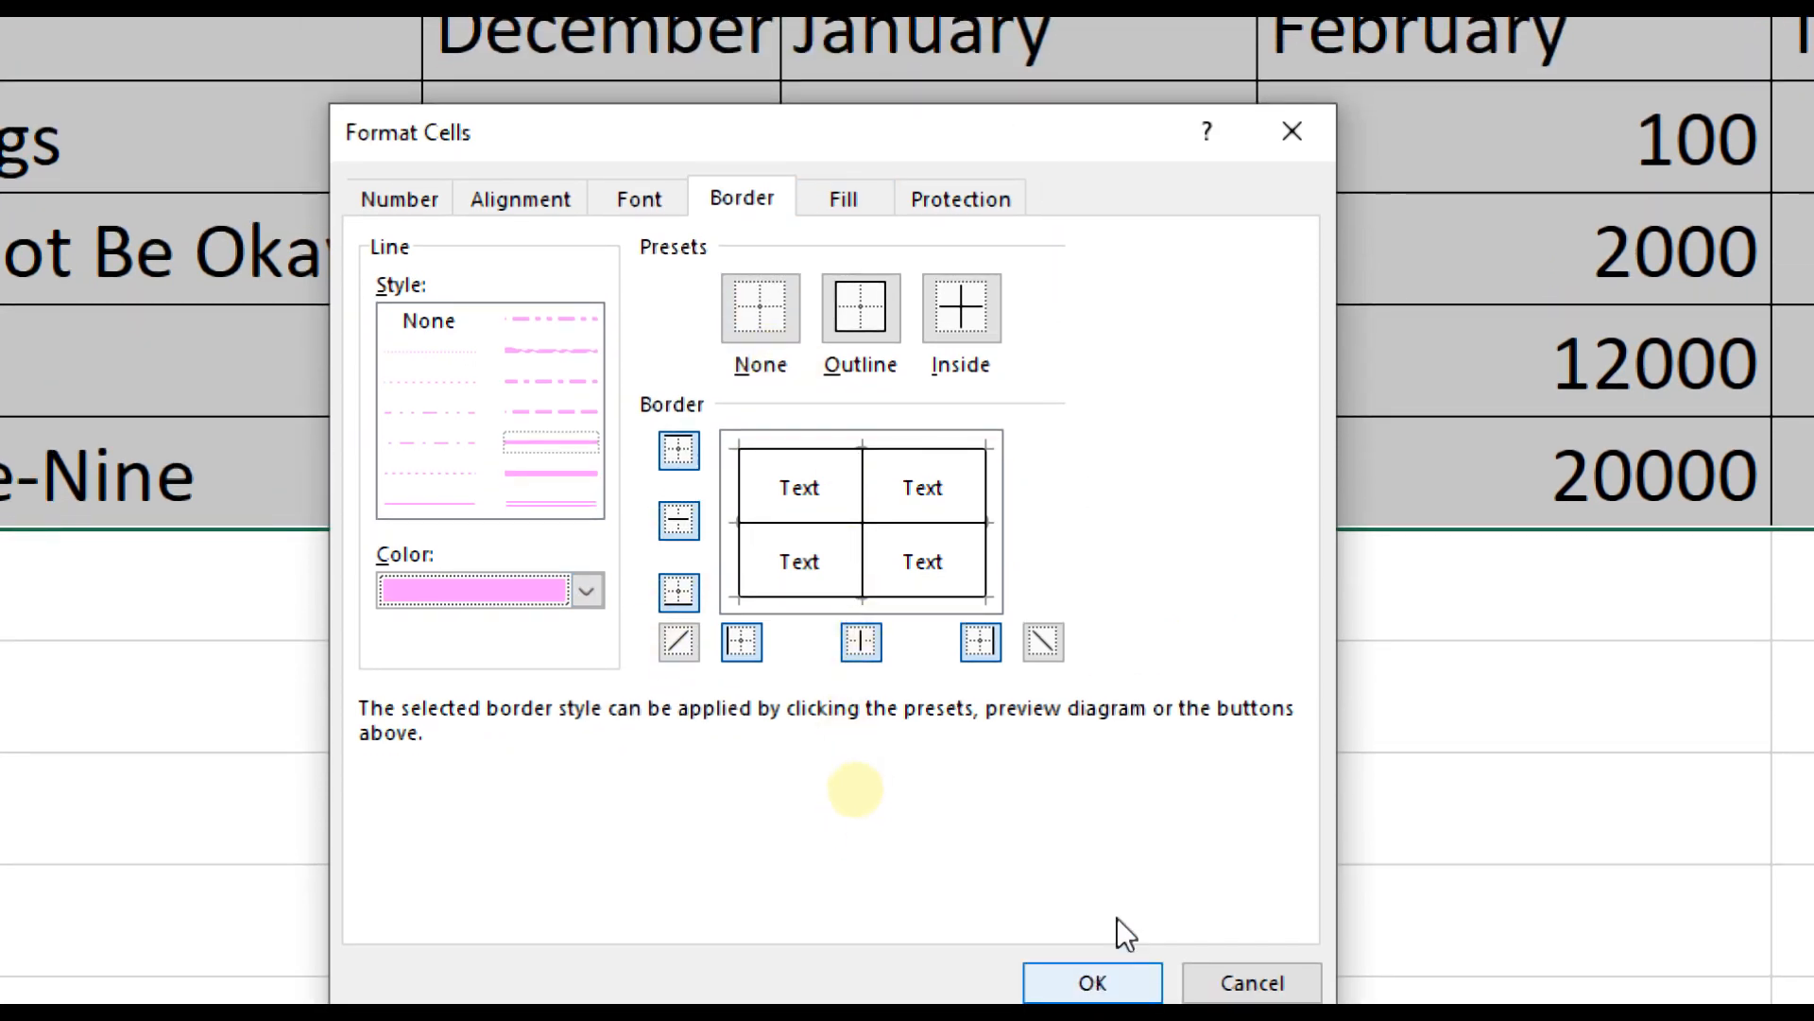
pyautogui.click(877, 332)
pyautogui.click(976, 321)
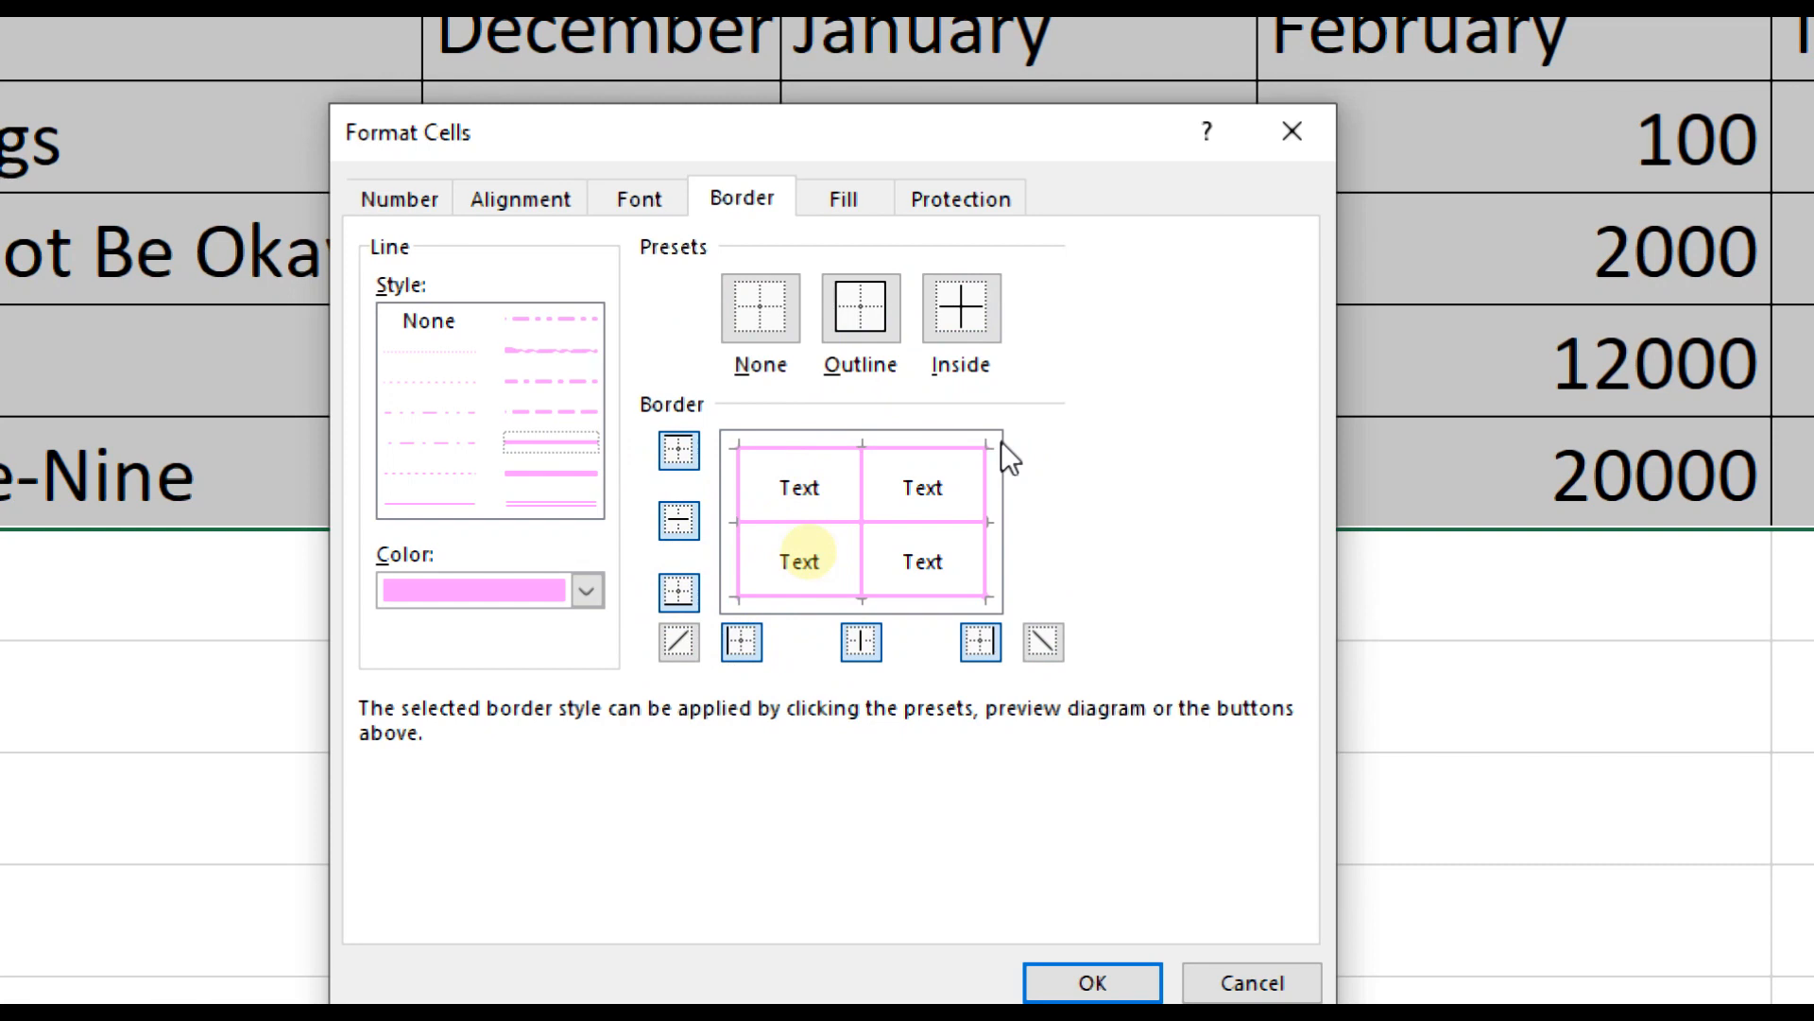
pyautogui.click(1091, 983)
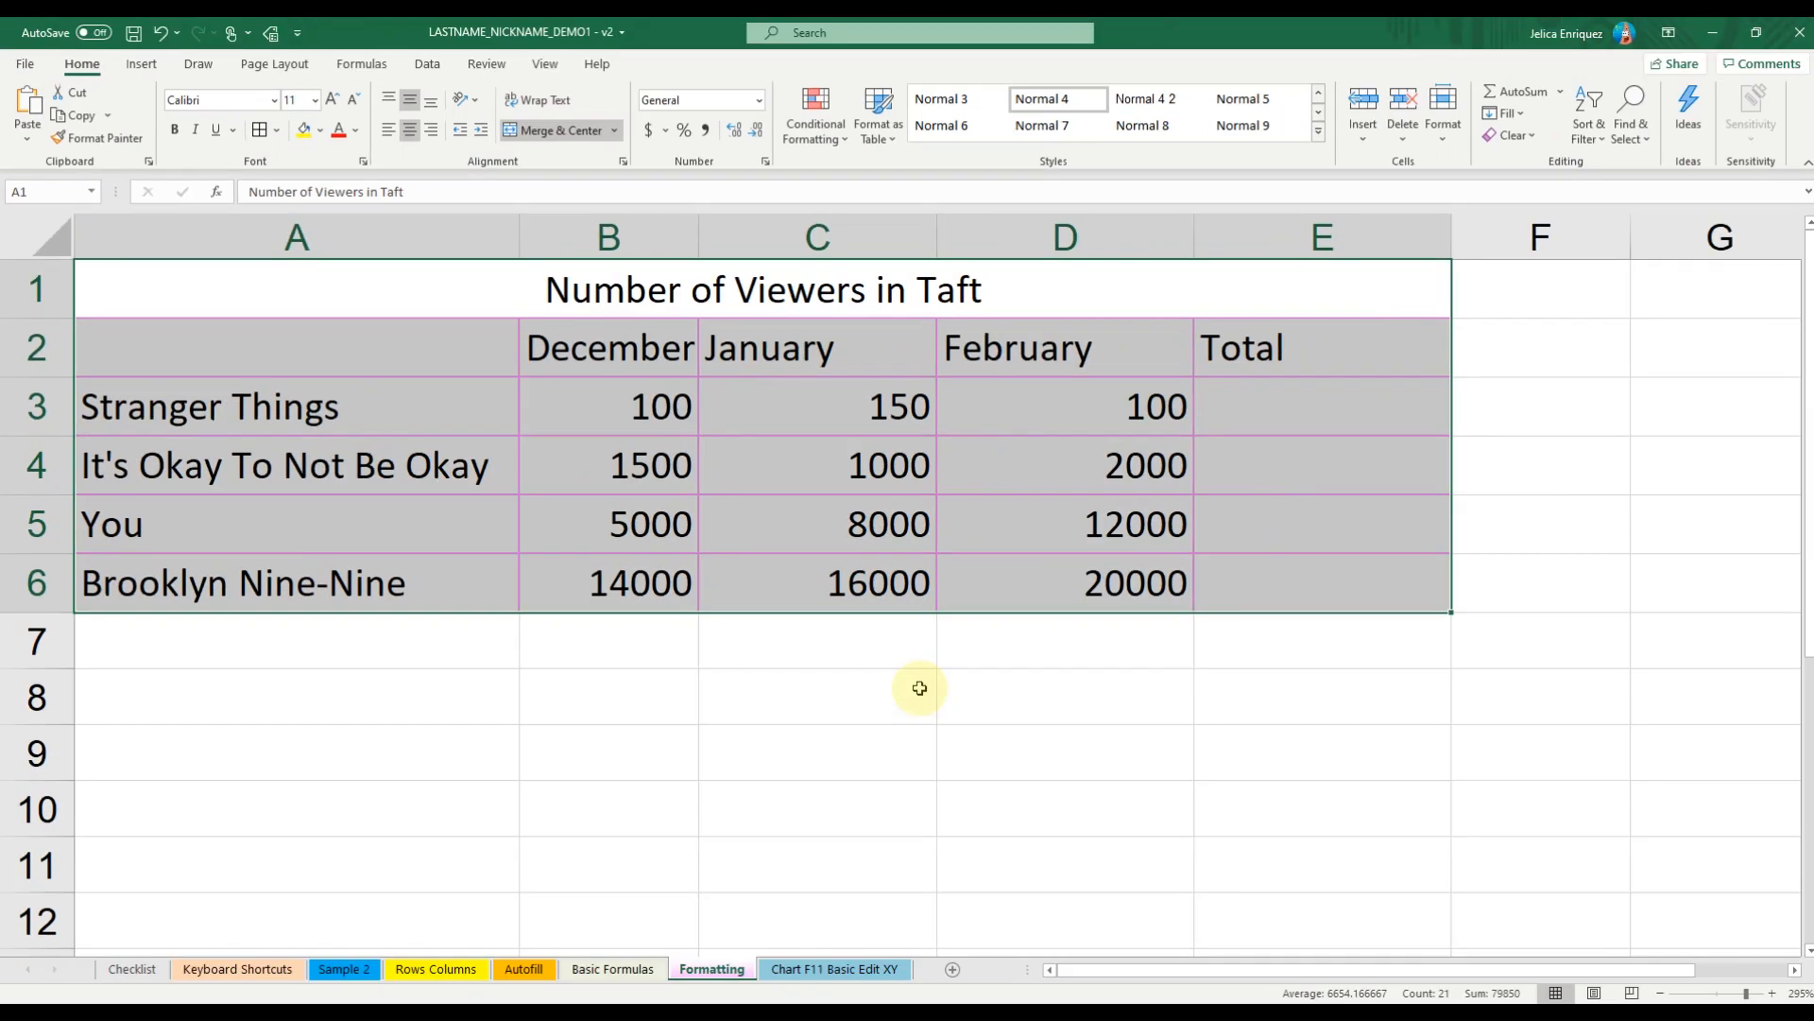
pyautogui.click(919, 688)
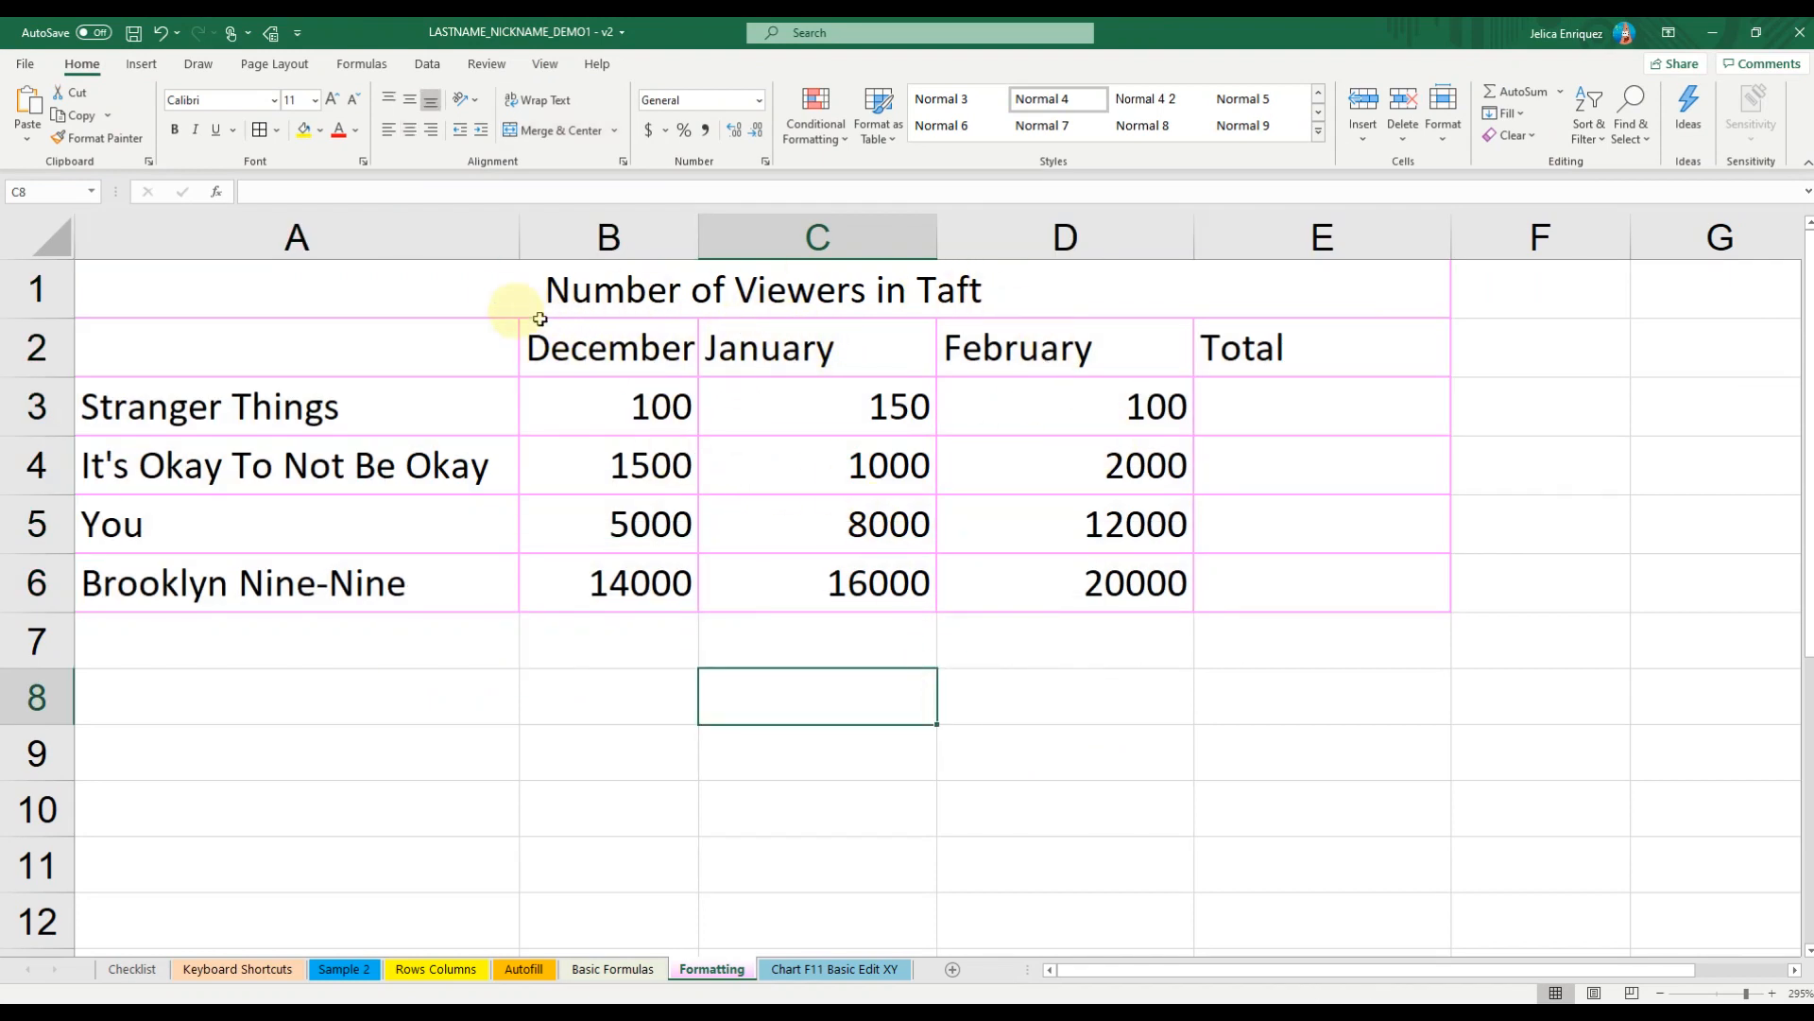
# Fill the merged title cell A1 with the recent light yellow color and make its text bold.
pyautogui.click(505, 291)
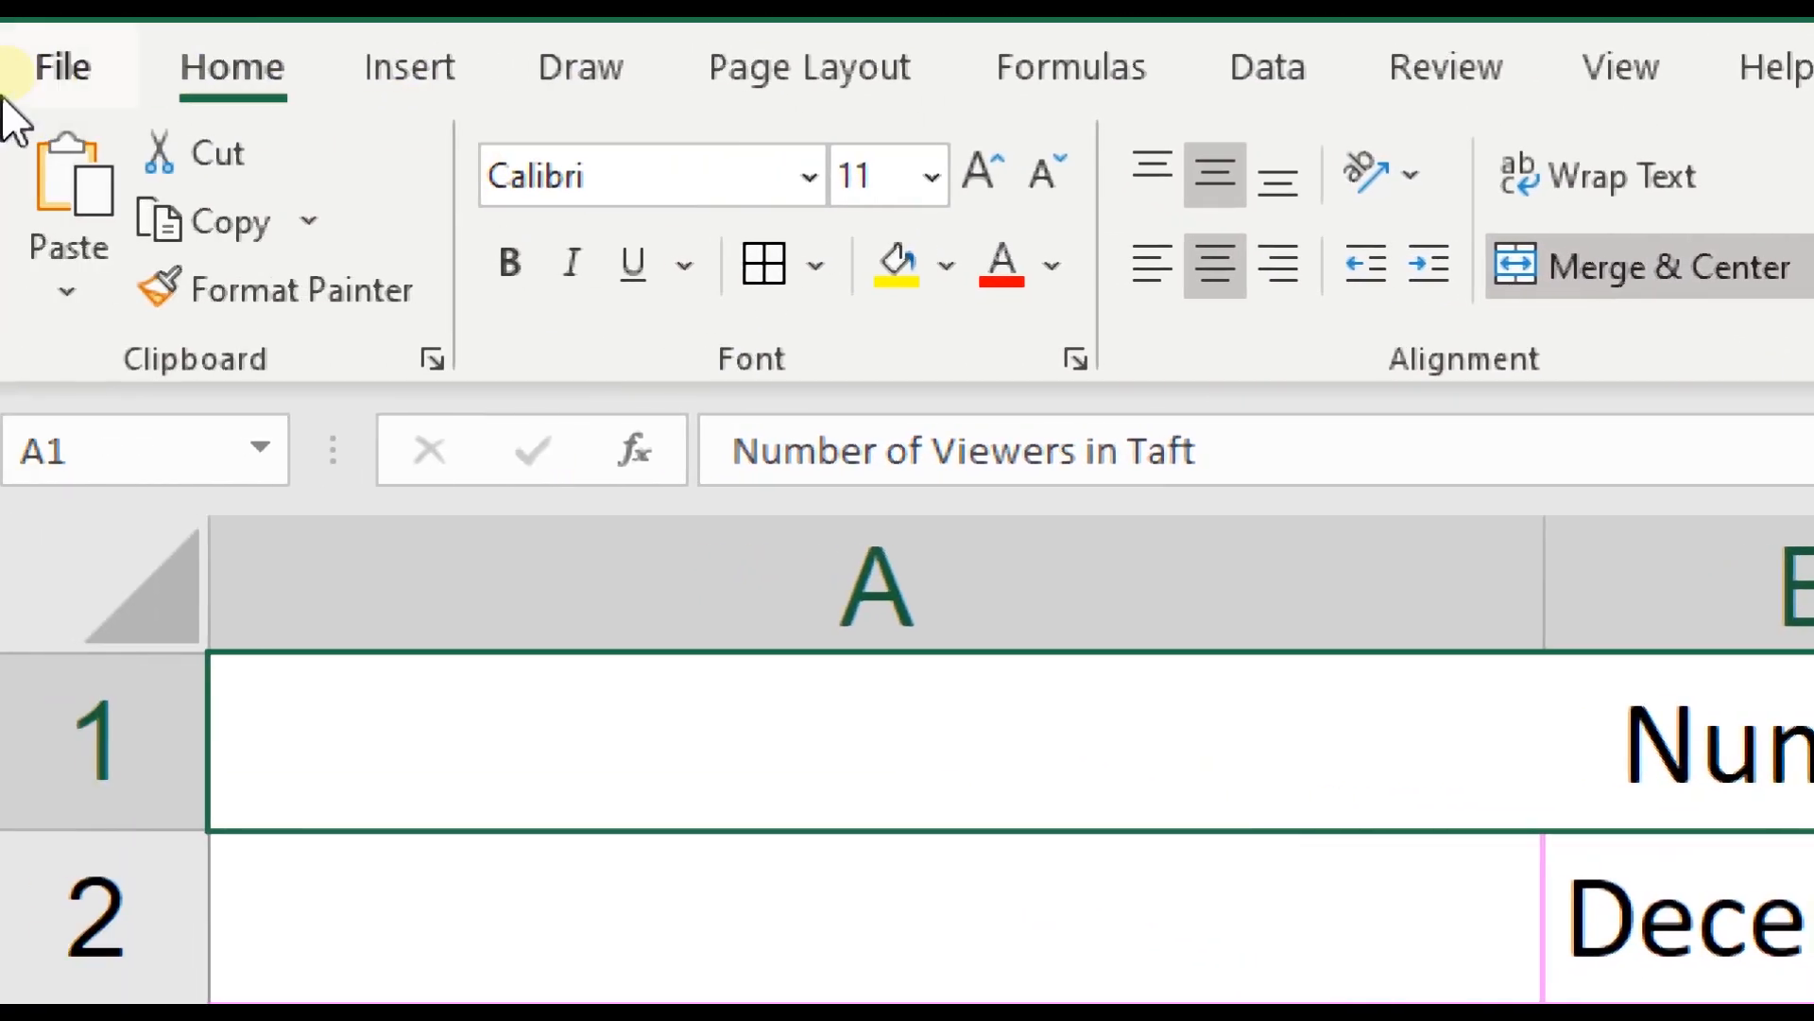
pyautogui.click(951, 267)
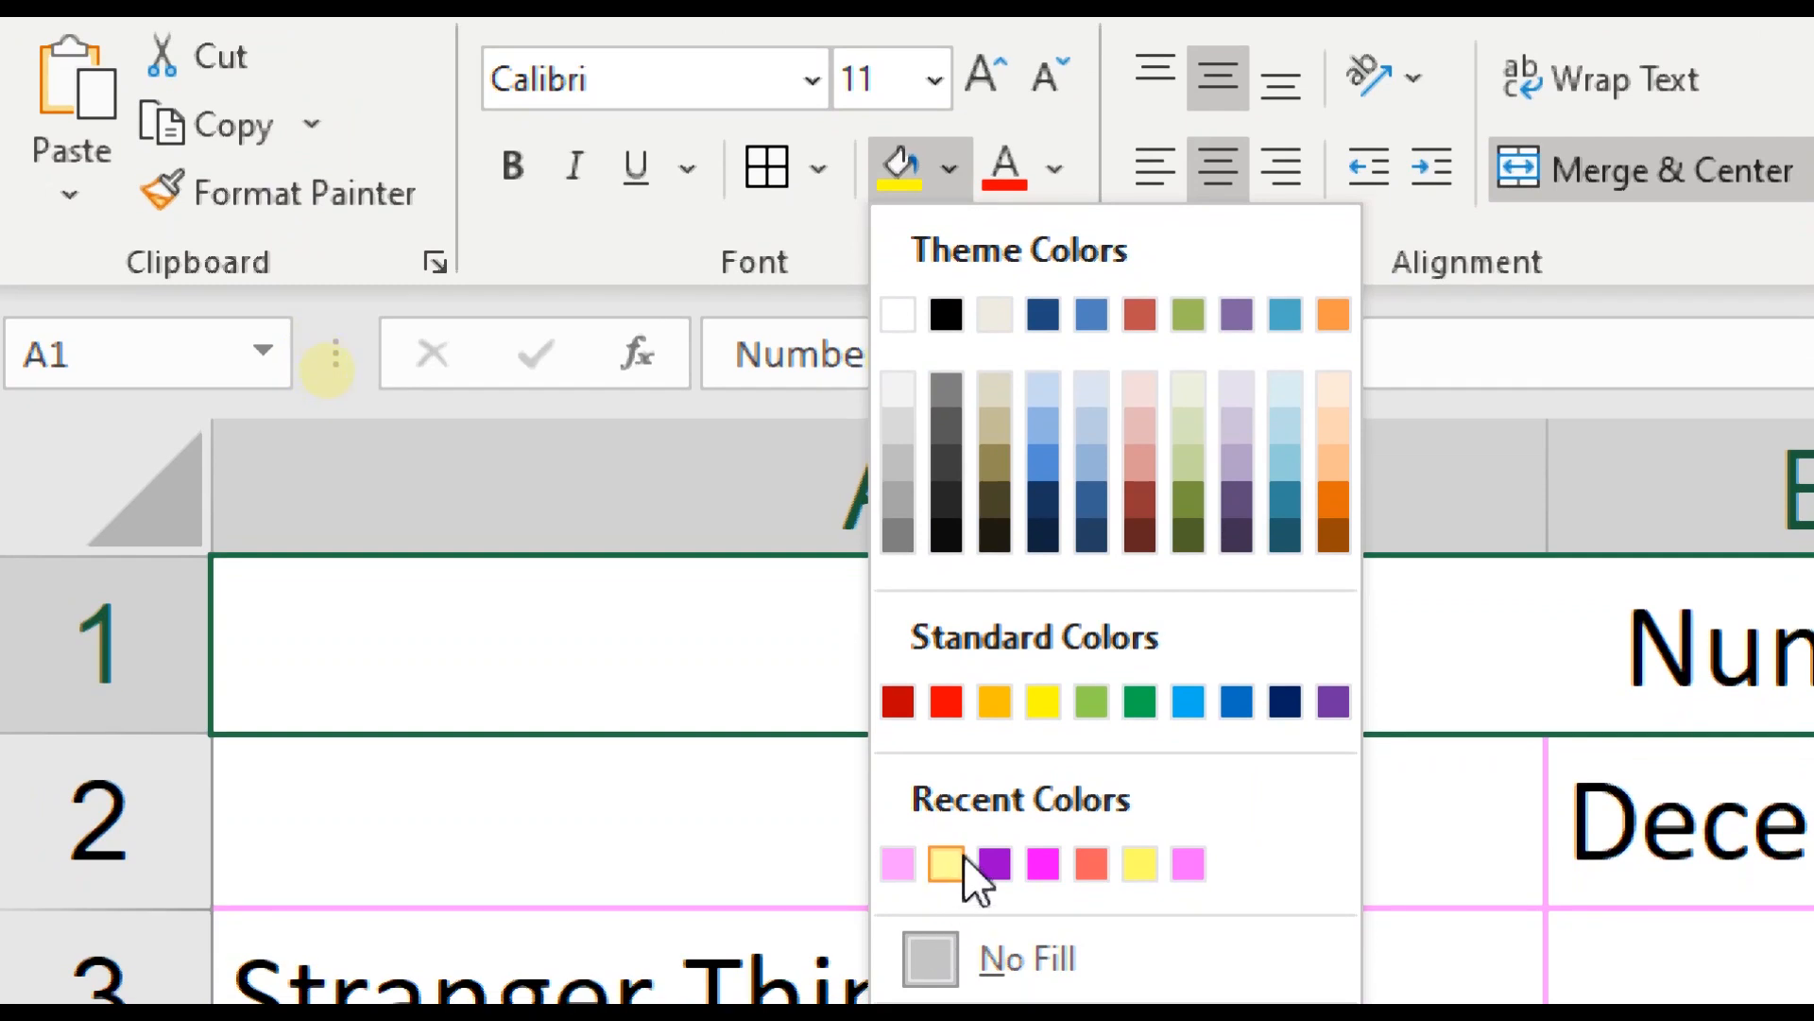
pyautogui.click(948, 891)
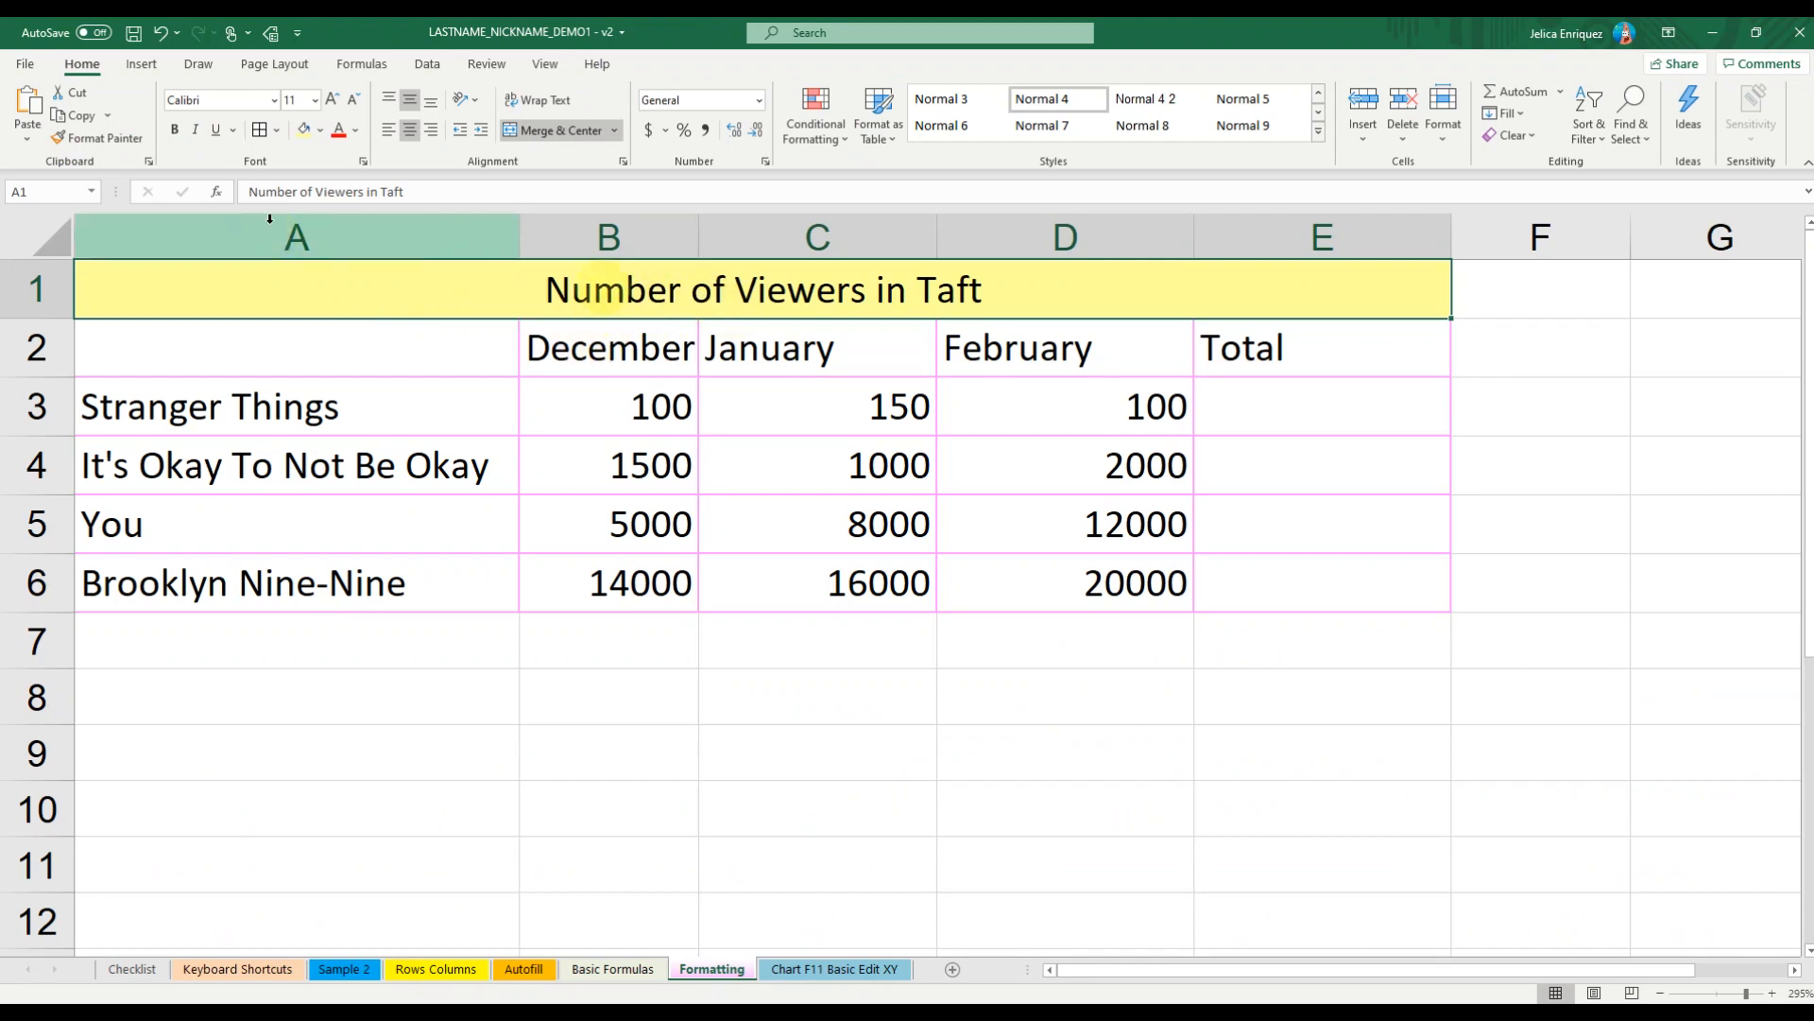
pyautogui.hotkey('ctrl', 'b')
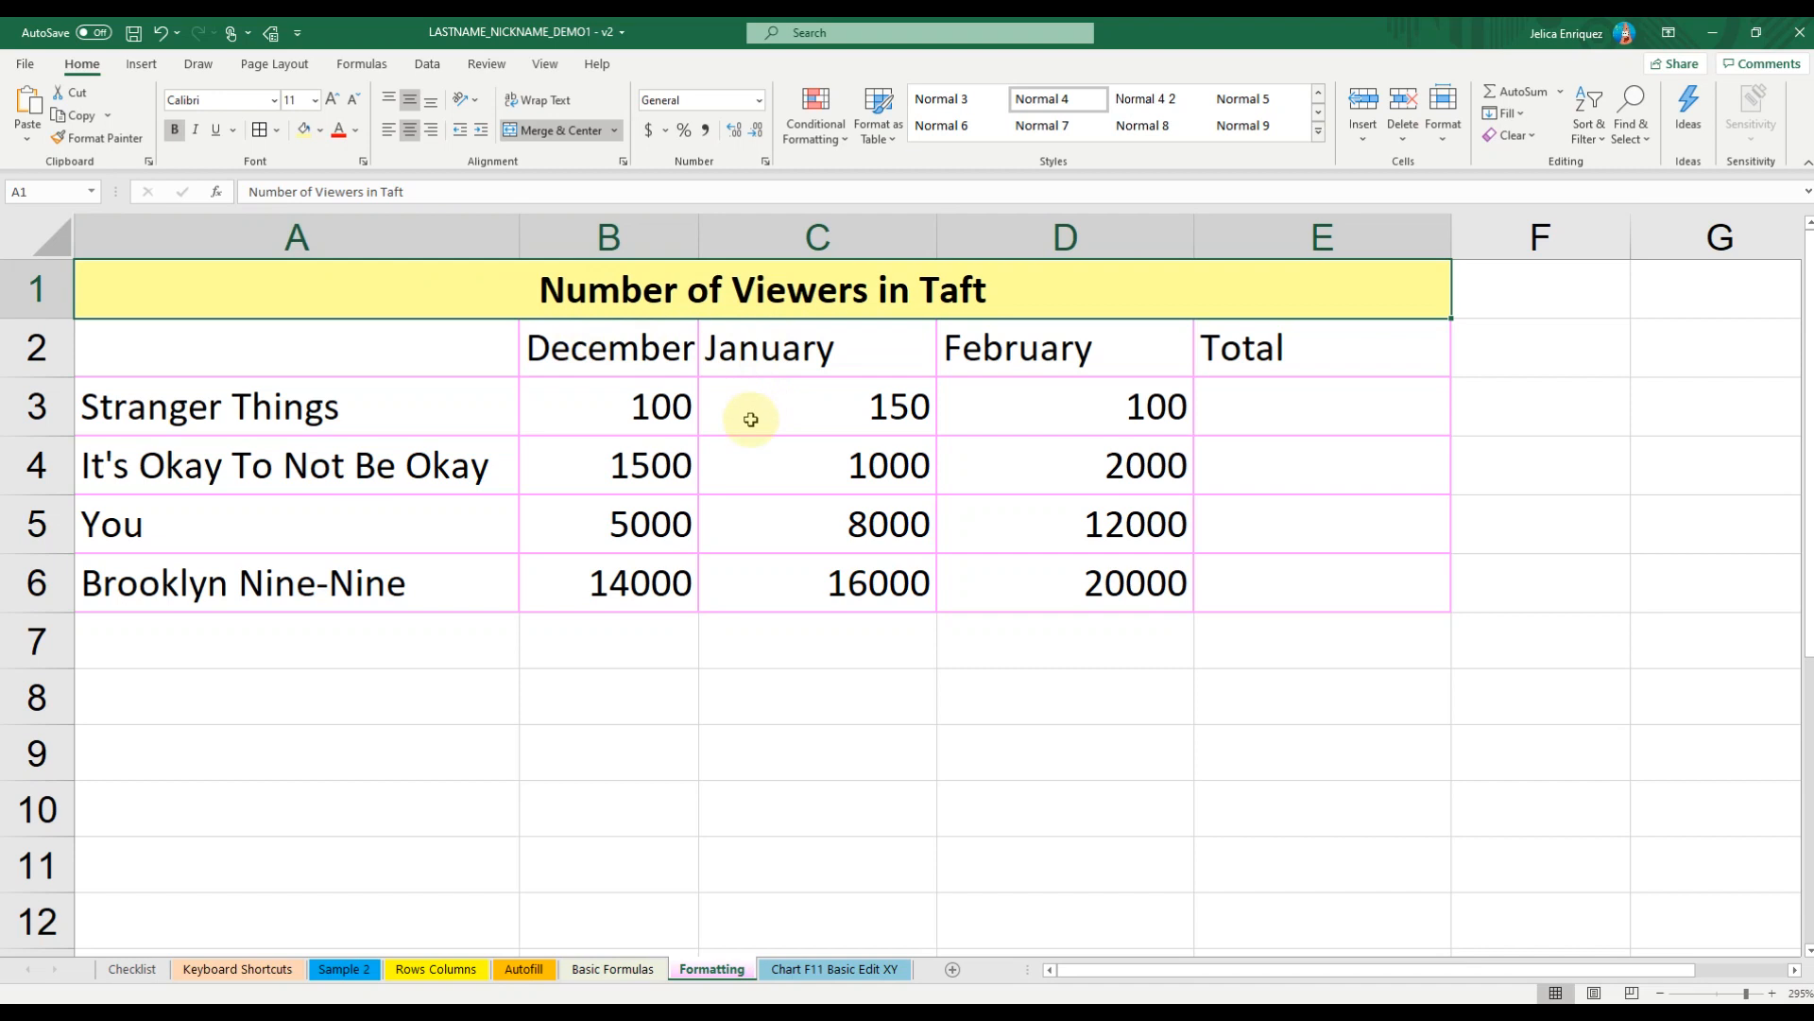
# Middle-align and center the column headers in B2:E2 and make them bold.
pyautogui.moveTo(684, 349); pyautogui.dragTo(1222, 374)
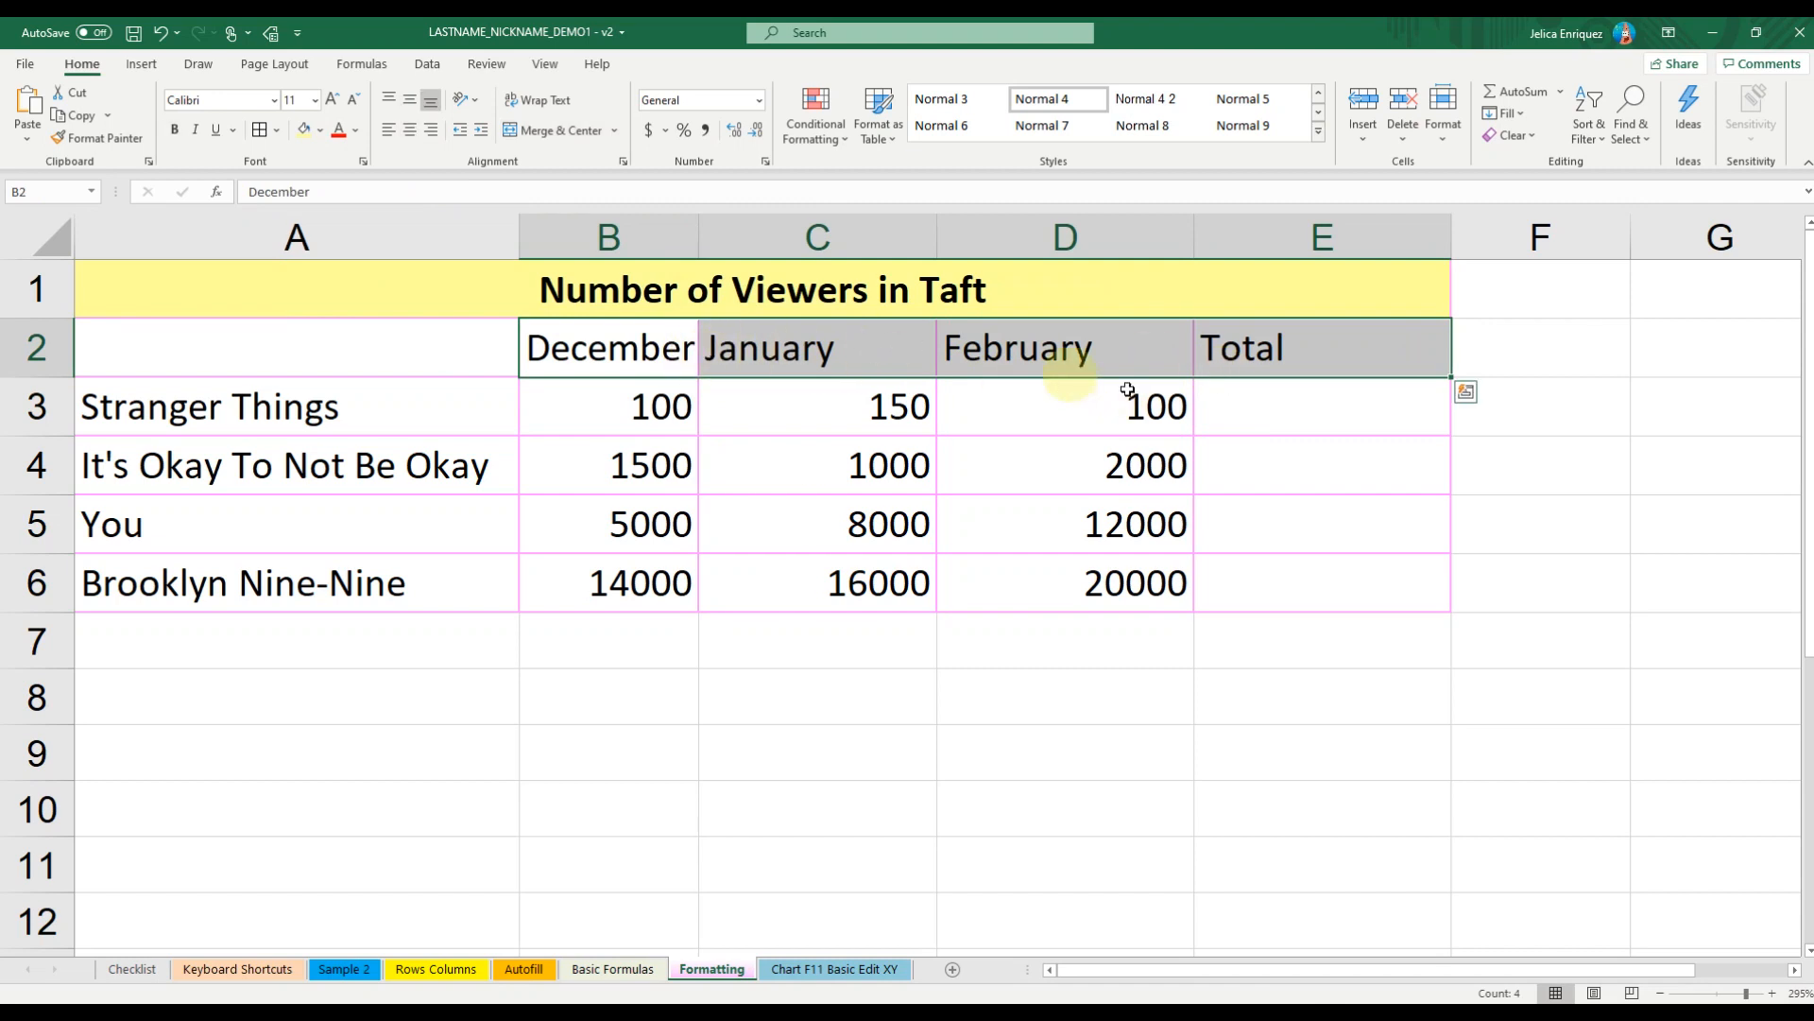
pyautogui.click(412, 102)
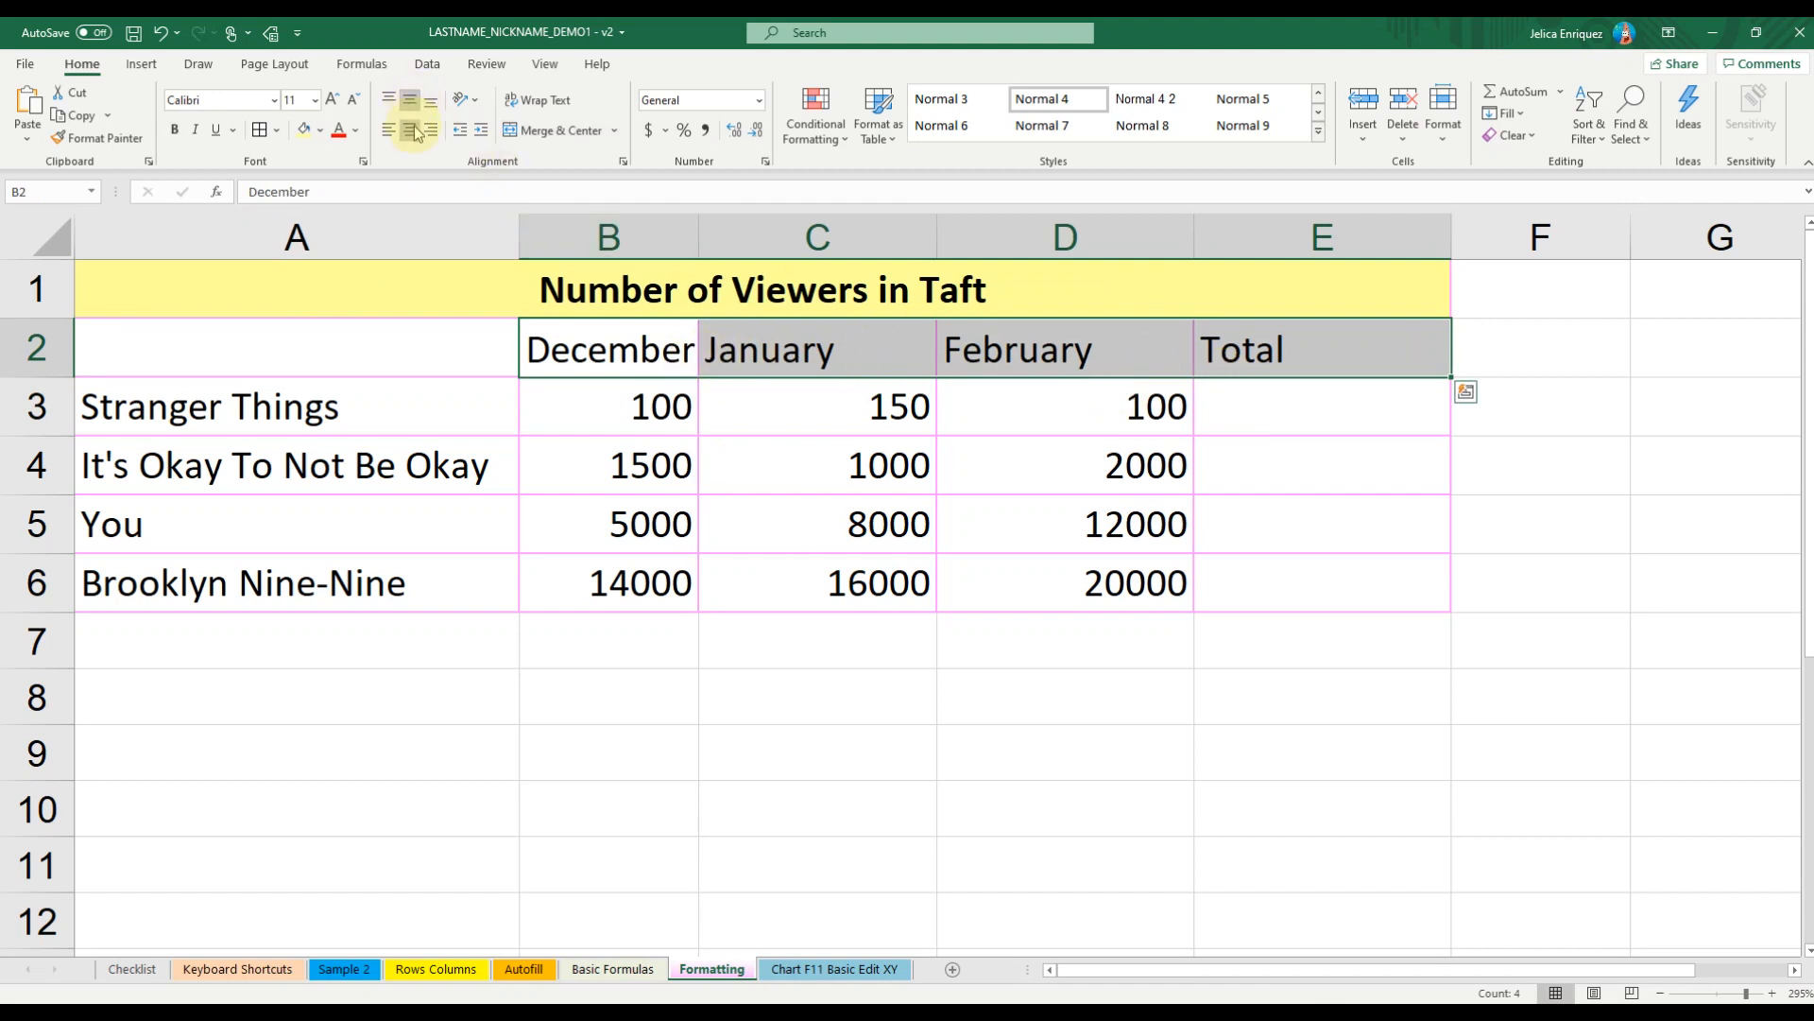
pyautogui.click(412, 130)
pyautogui.click(1132, 406)
pyautogui.moveTo(668, 349); pyautogui.dragTo(1298, 370)
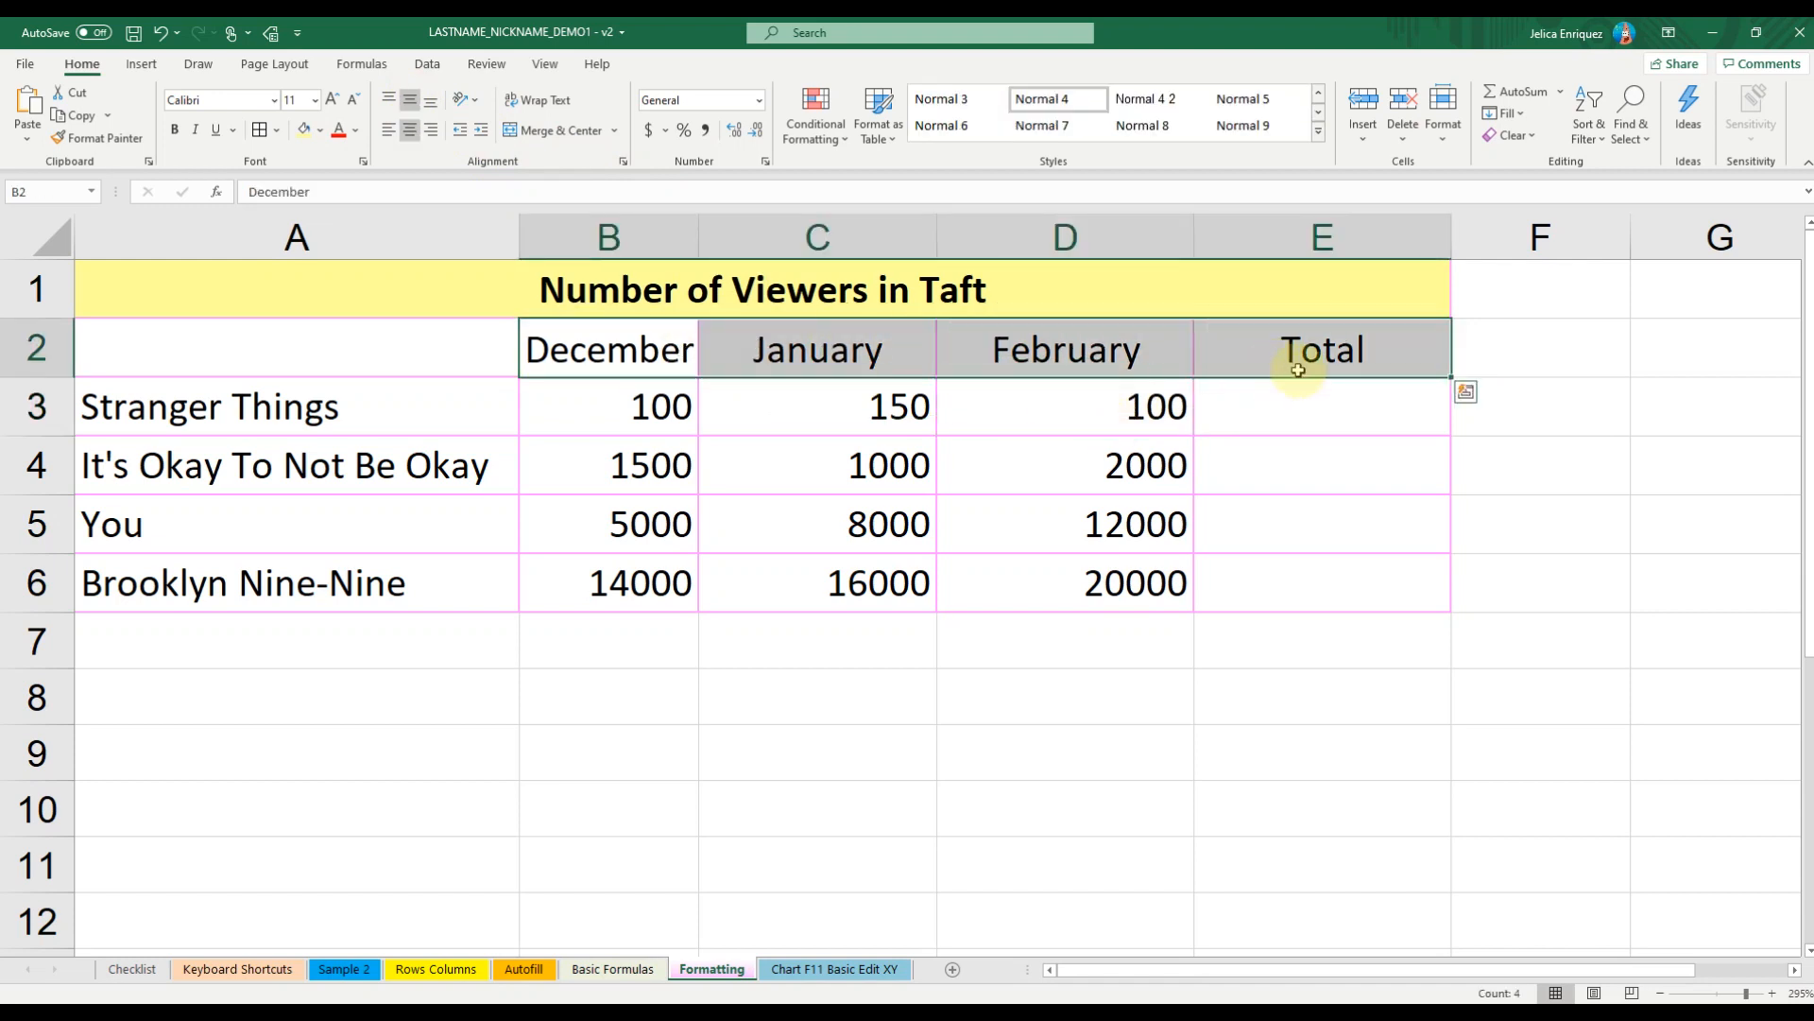
pyautogui.hotkey('ctrl', 'b')
# Widen column B slightly to give the December header more room, and hide the worksheet gridlines.
pyautogui.click(668, 356)
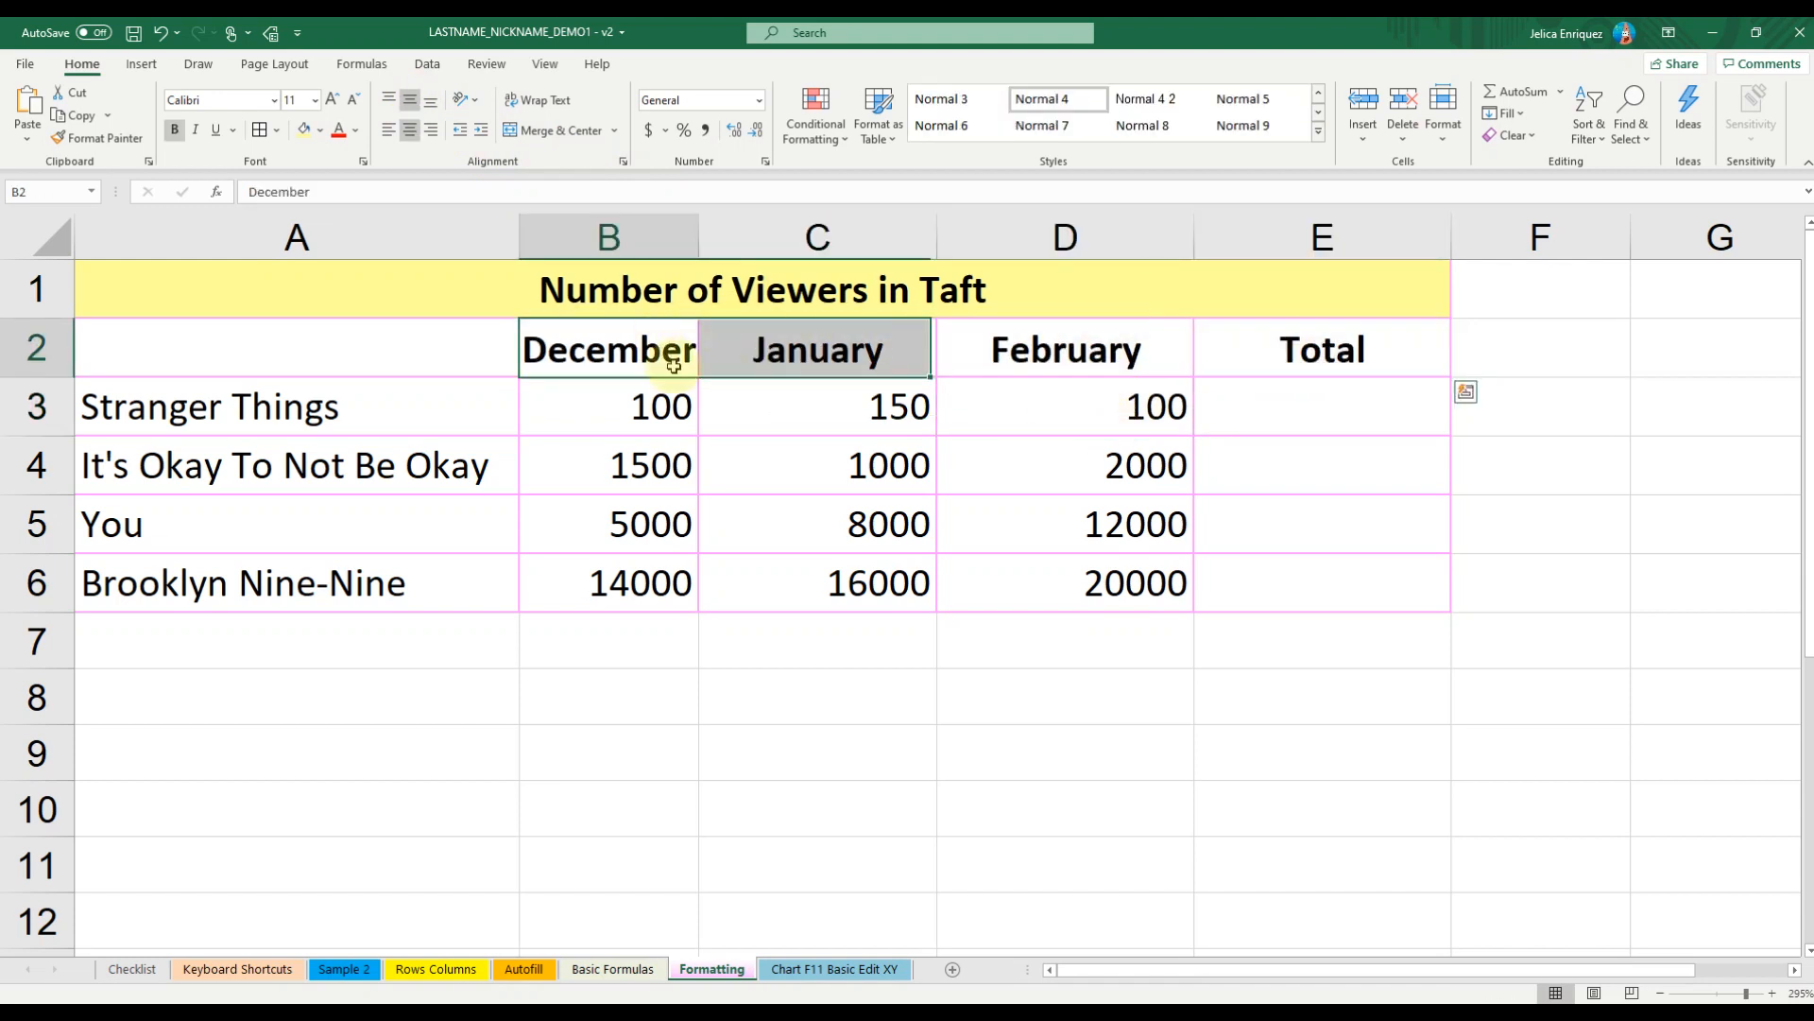
pyautogui.moveTo(711, 250); pyautogui.dragTo(712, 249)
pyautogui.moveTo(720, 251); pyautogui.dragTo(715, 251)
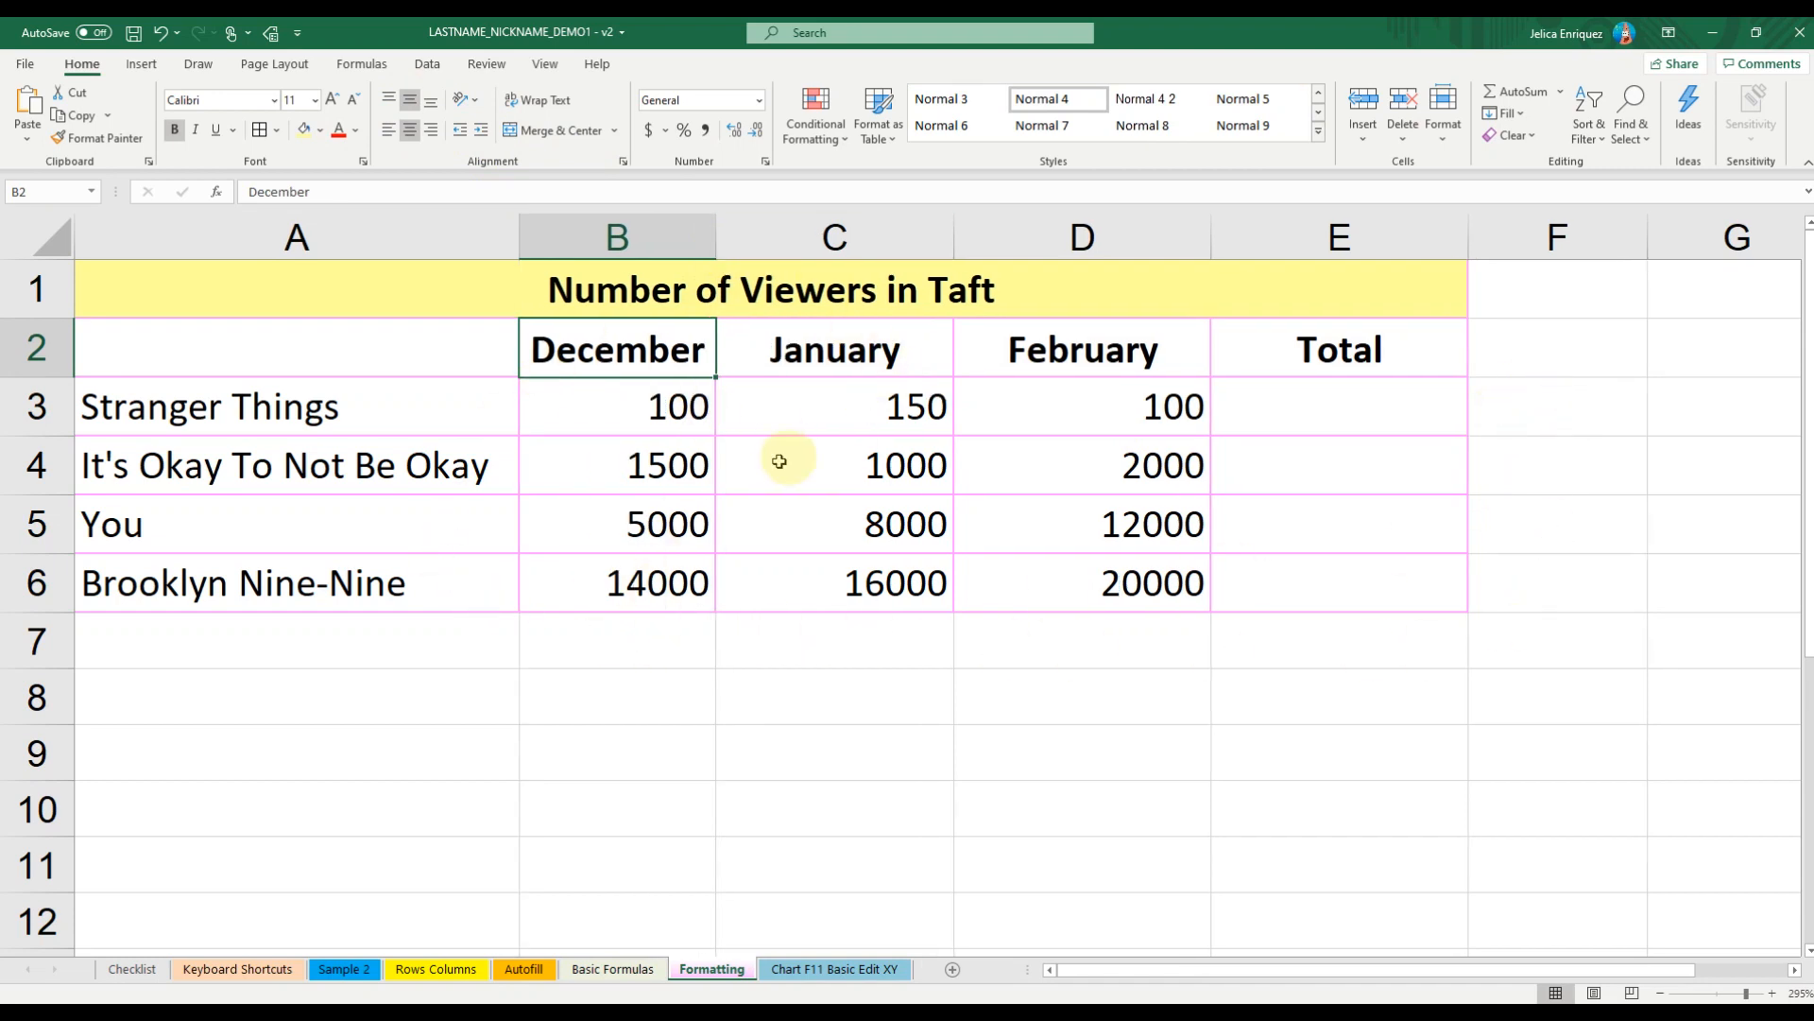
pyautogui.click(560, 72)
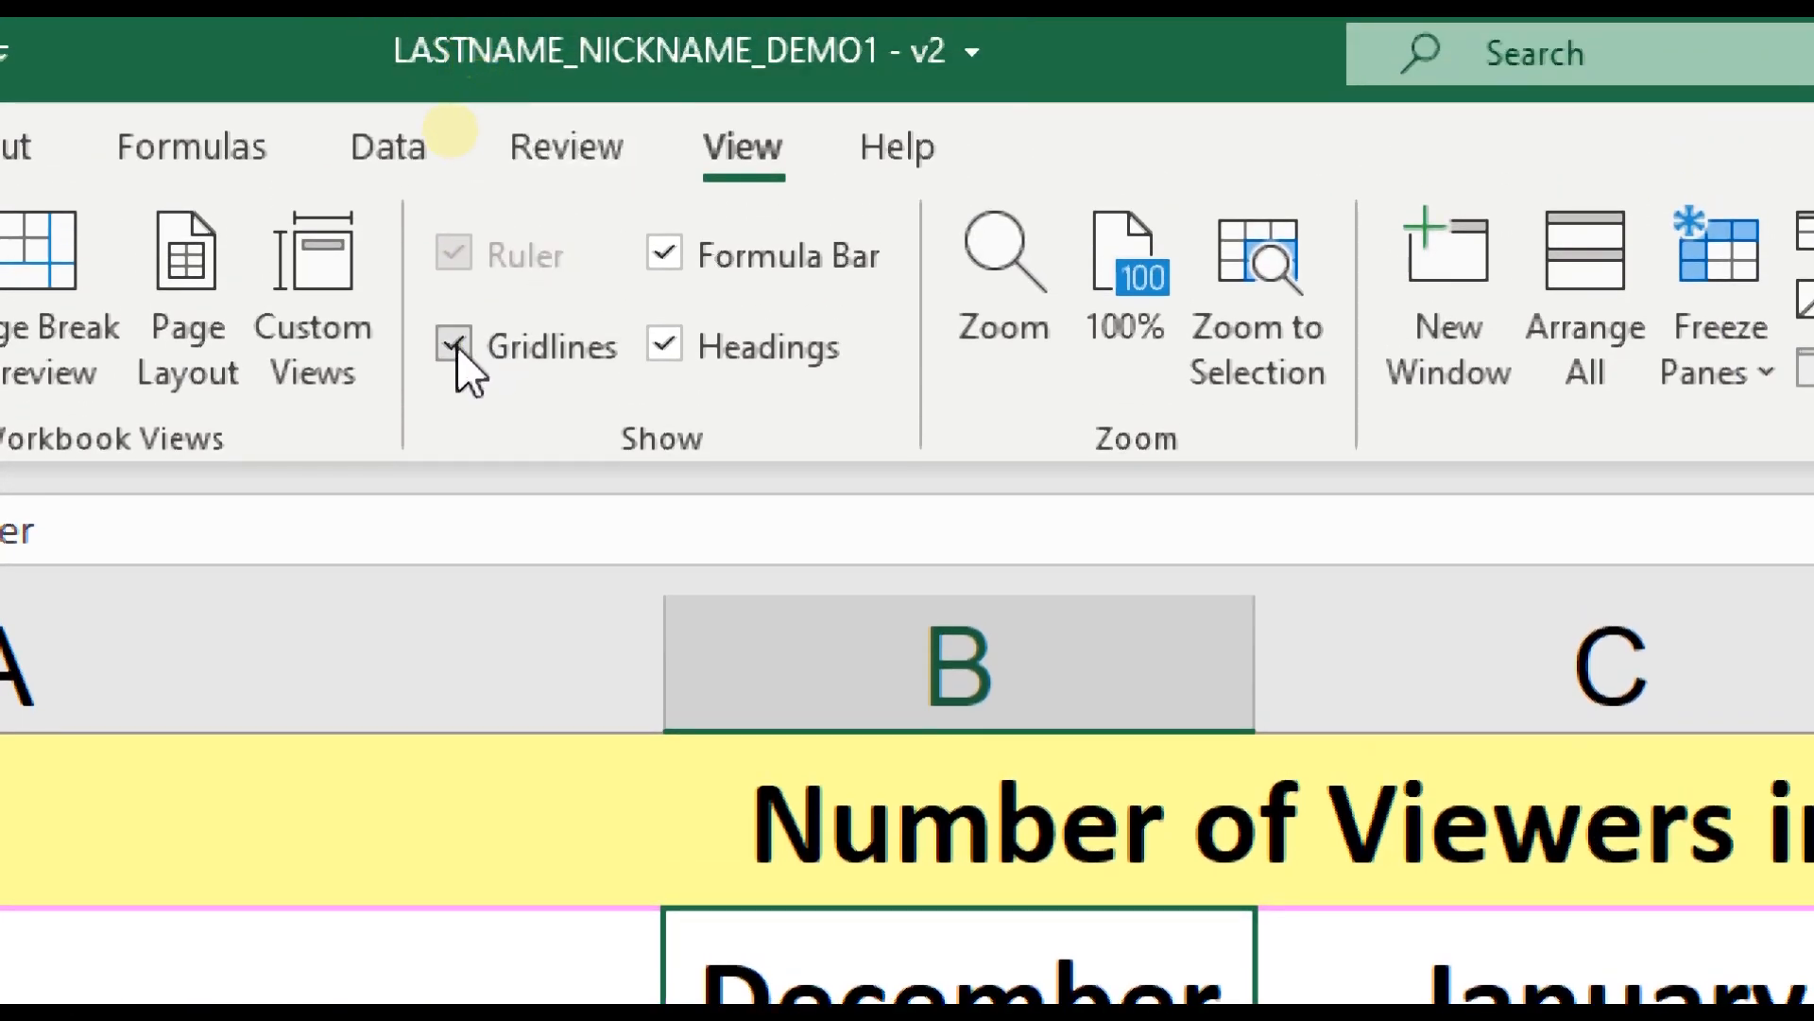
pyautogui.click(455, 345)
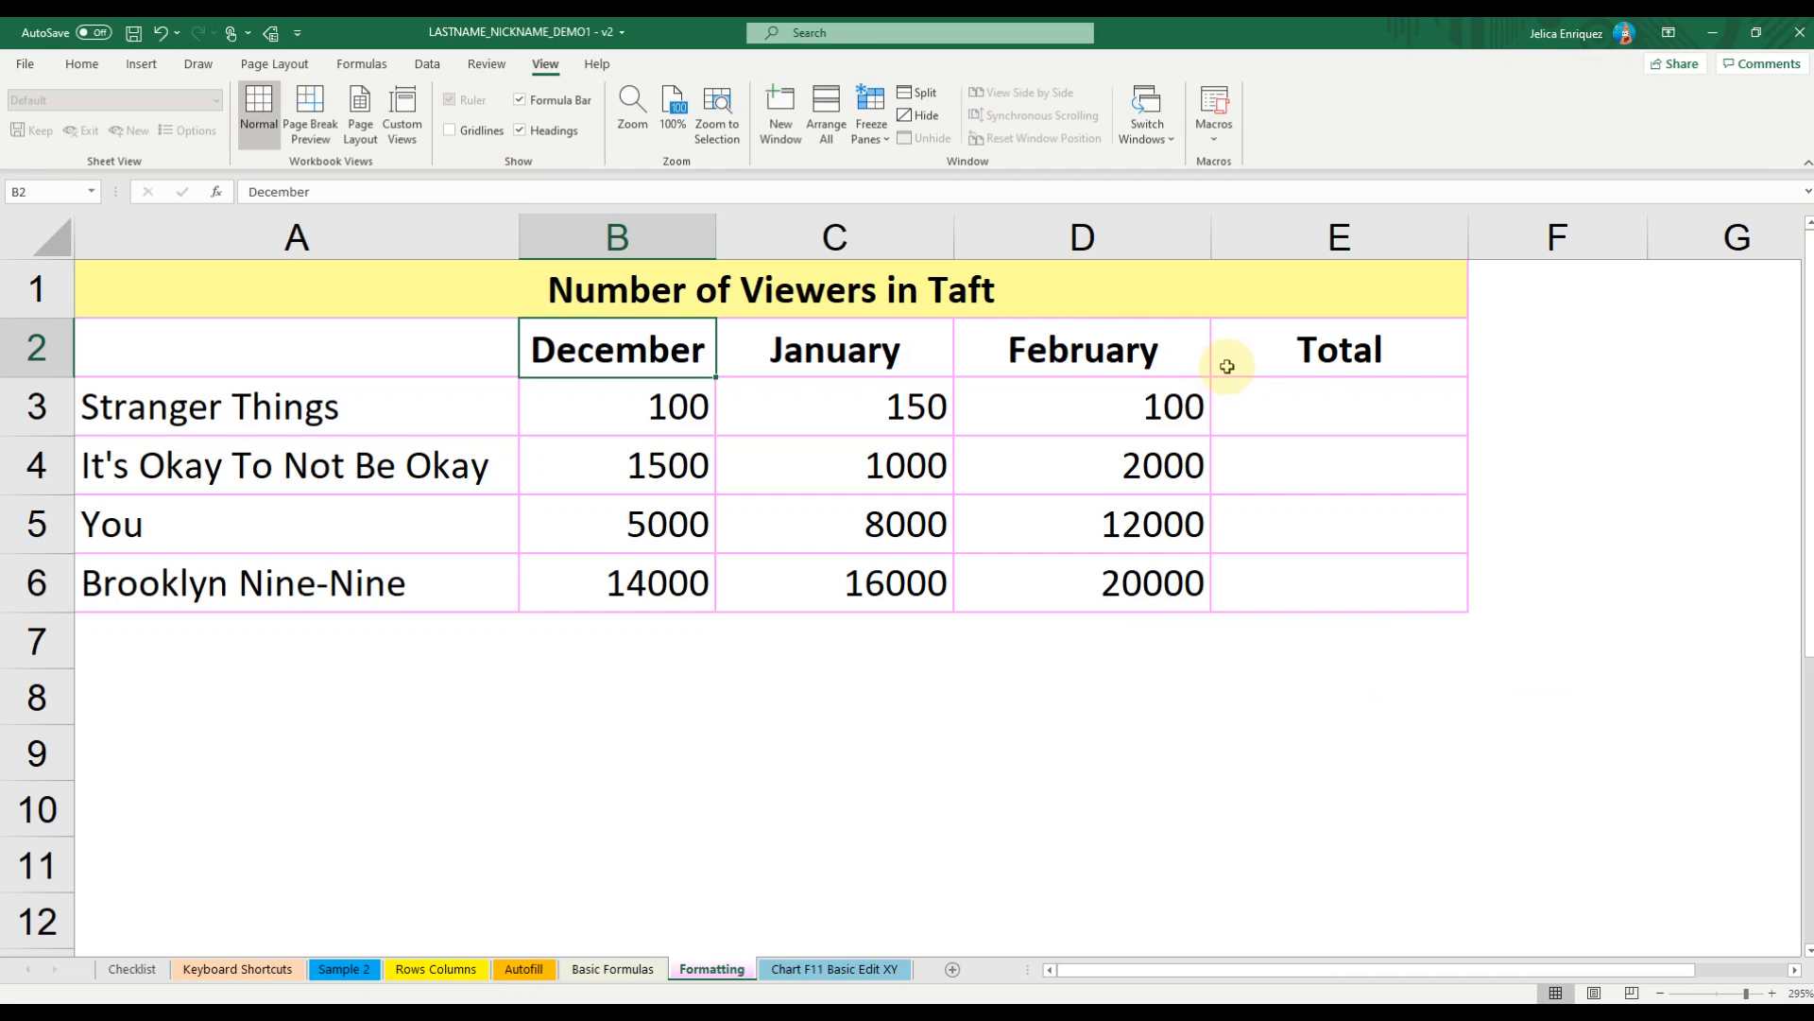
pyautogui.moveTo(1311, 405); pyautogui.dragTo(1327, 559)
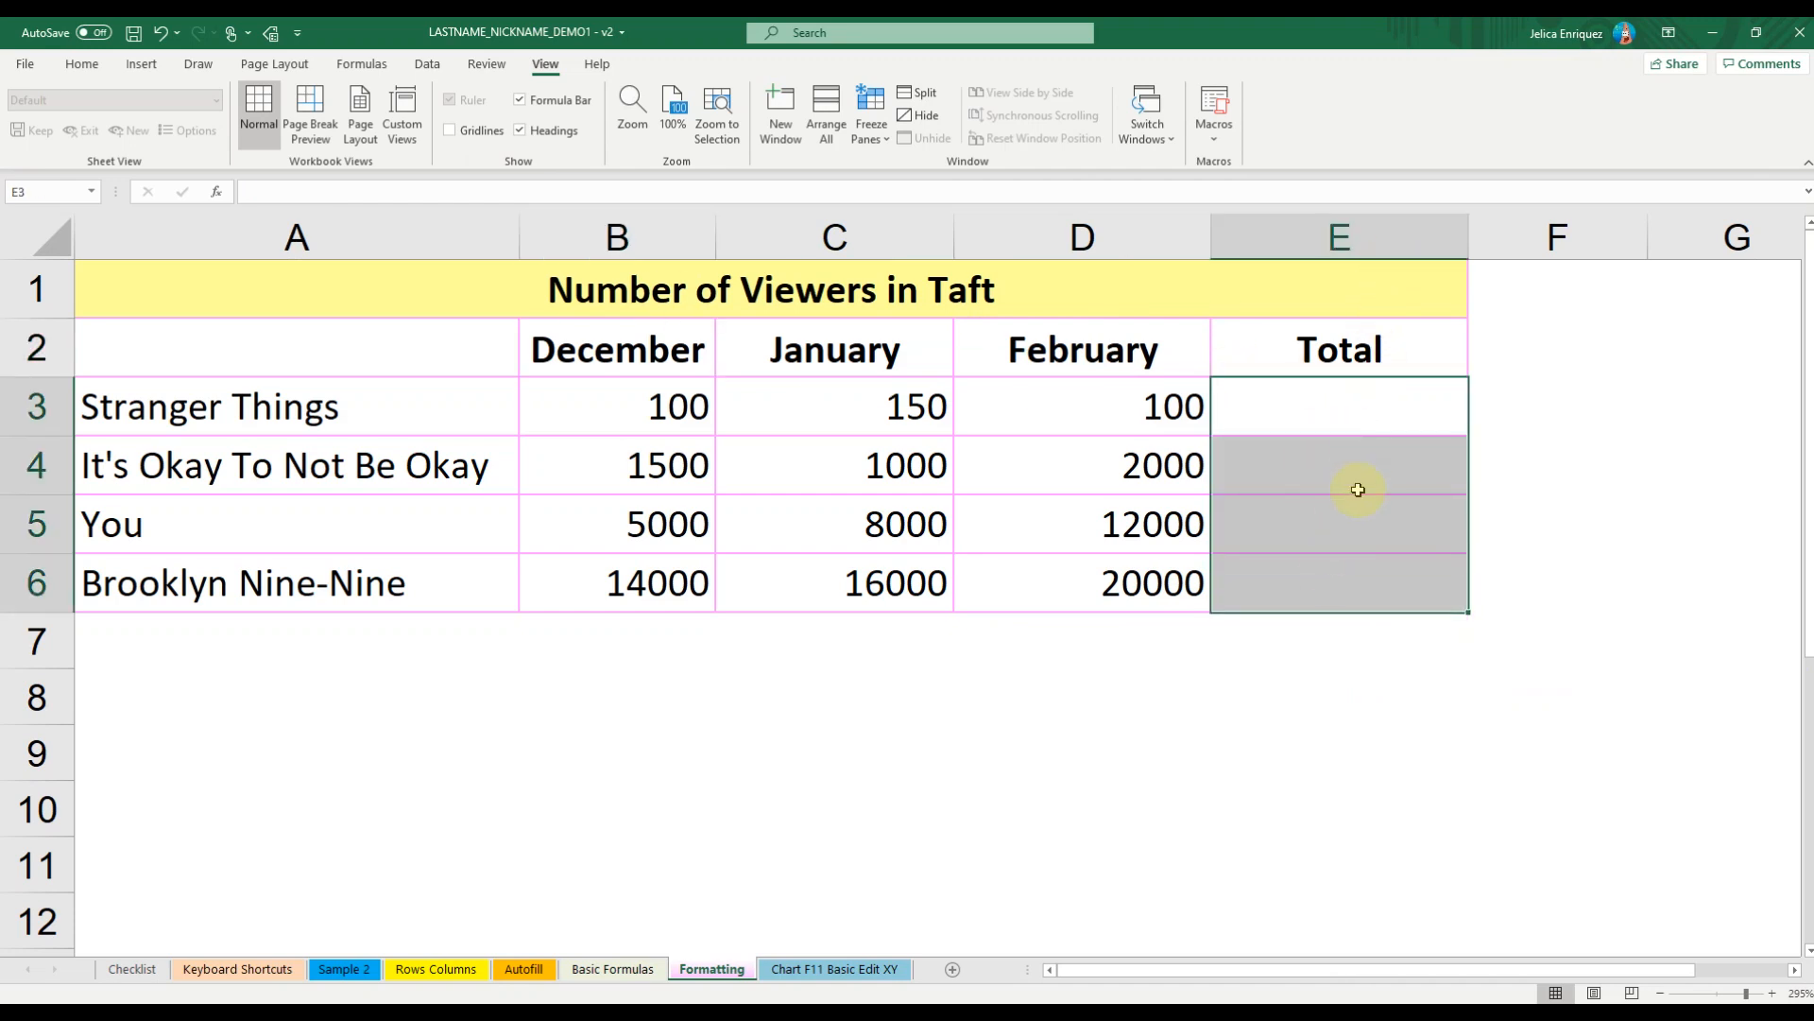
pyautogui.click(84, 67)
pyautogui.click(1320, 406)
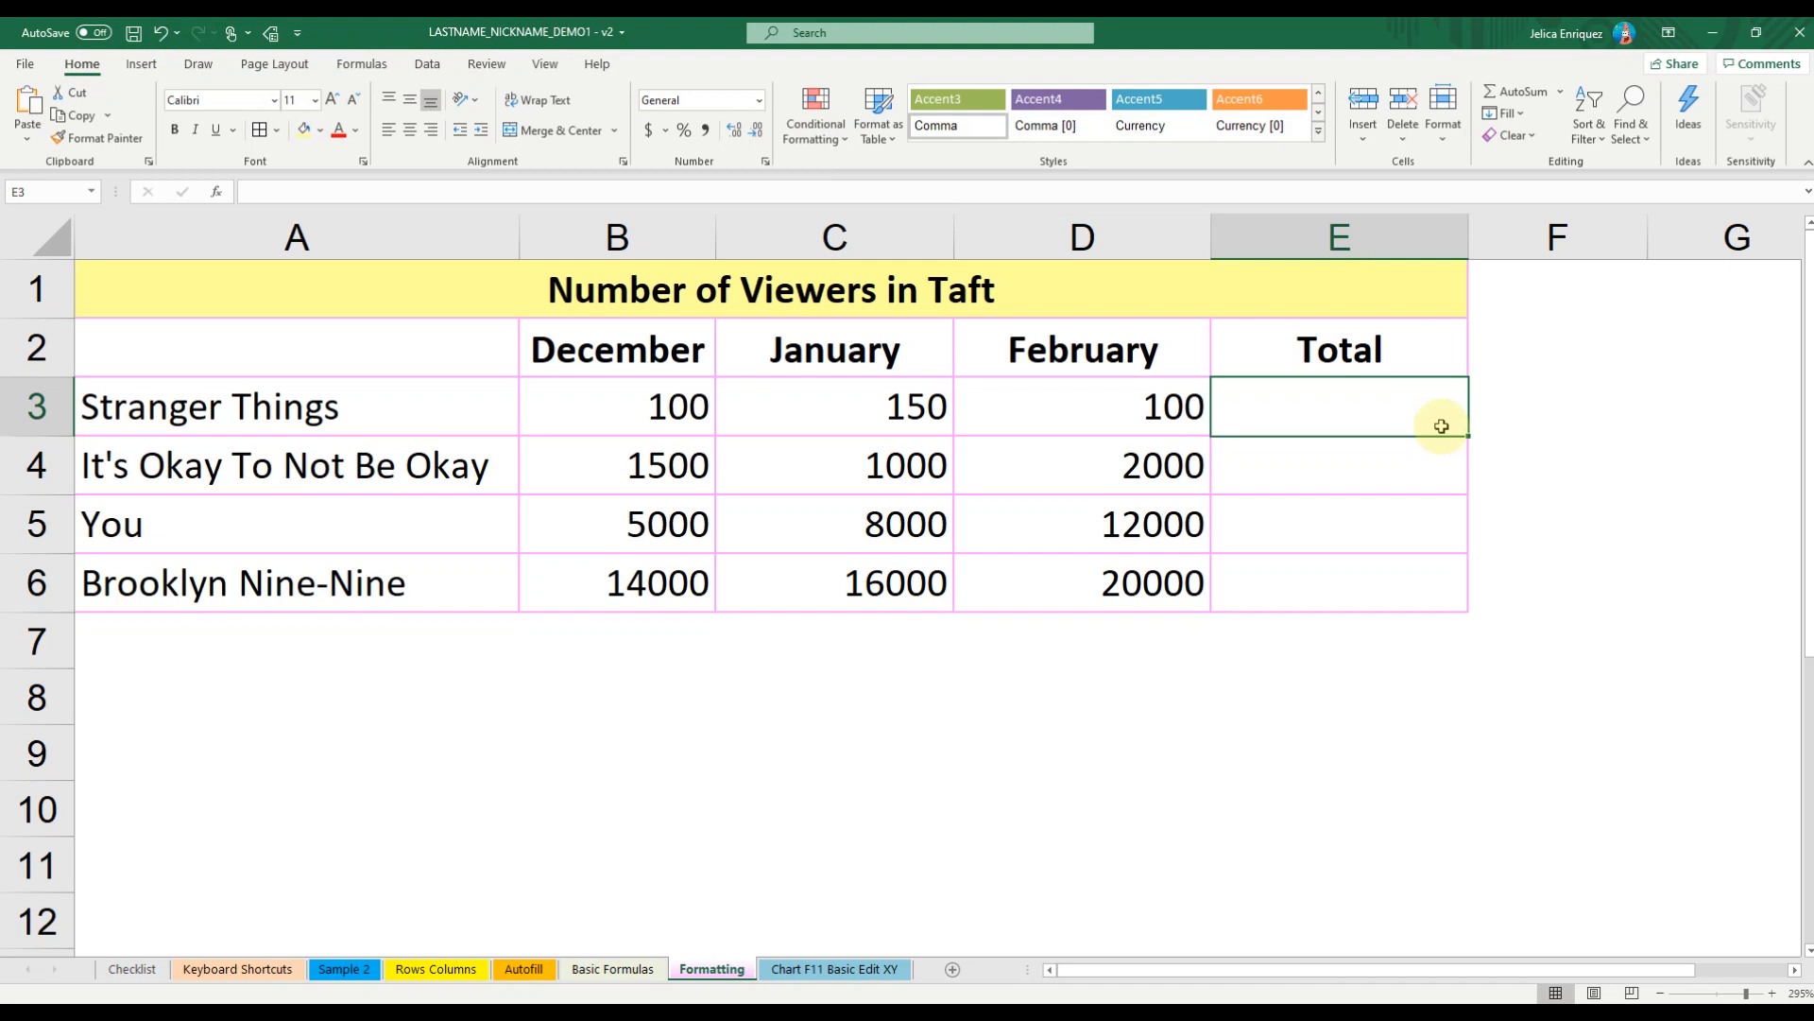
pyautogui.write('=')
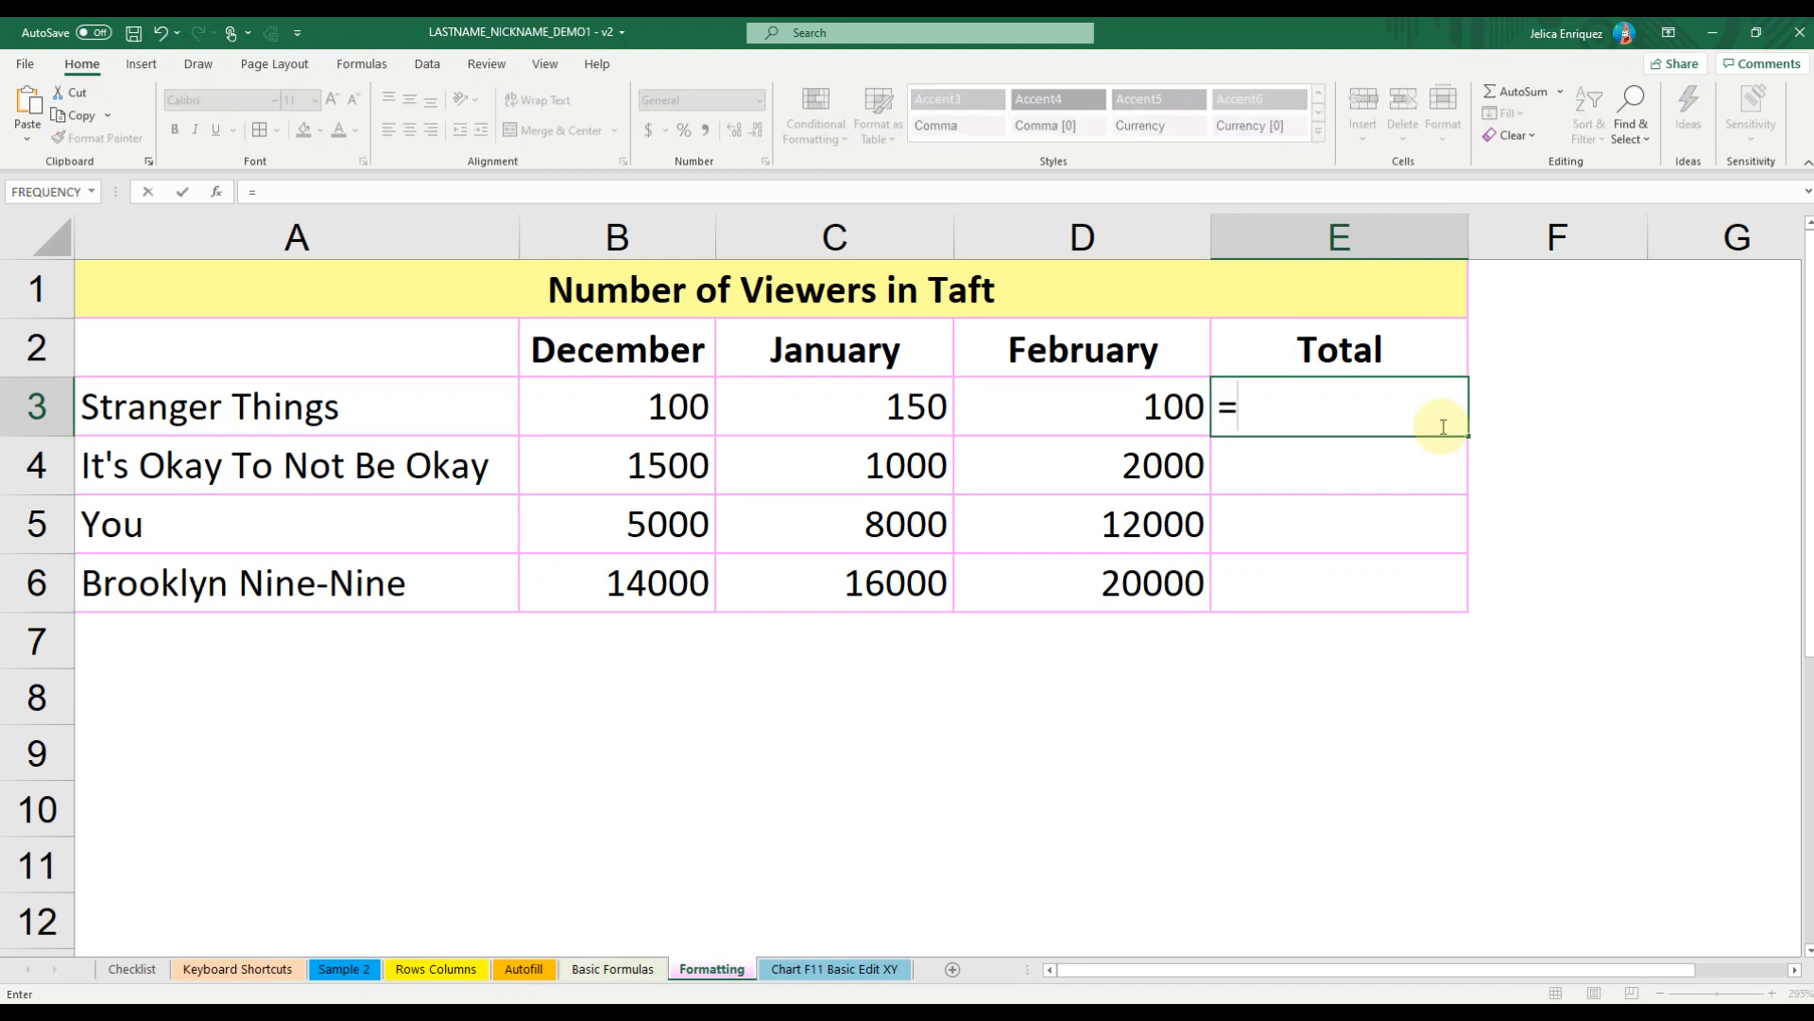
pyautogui.press('Left')
pyautogui.write('+')
pyautogui.press('Left')
pyautogui.press('Left')
pyautogui.write('+')
pyautogui.press('Left')
pyautogui.press('Left')
pyautogui.press('Left')
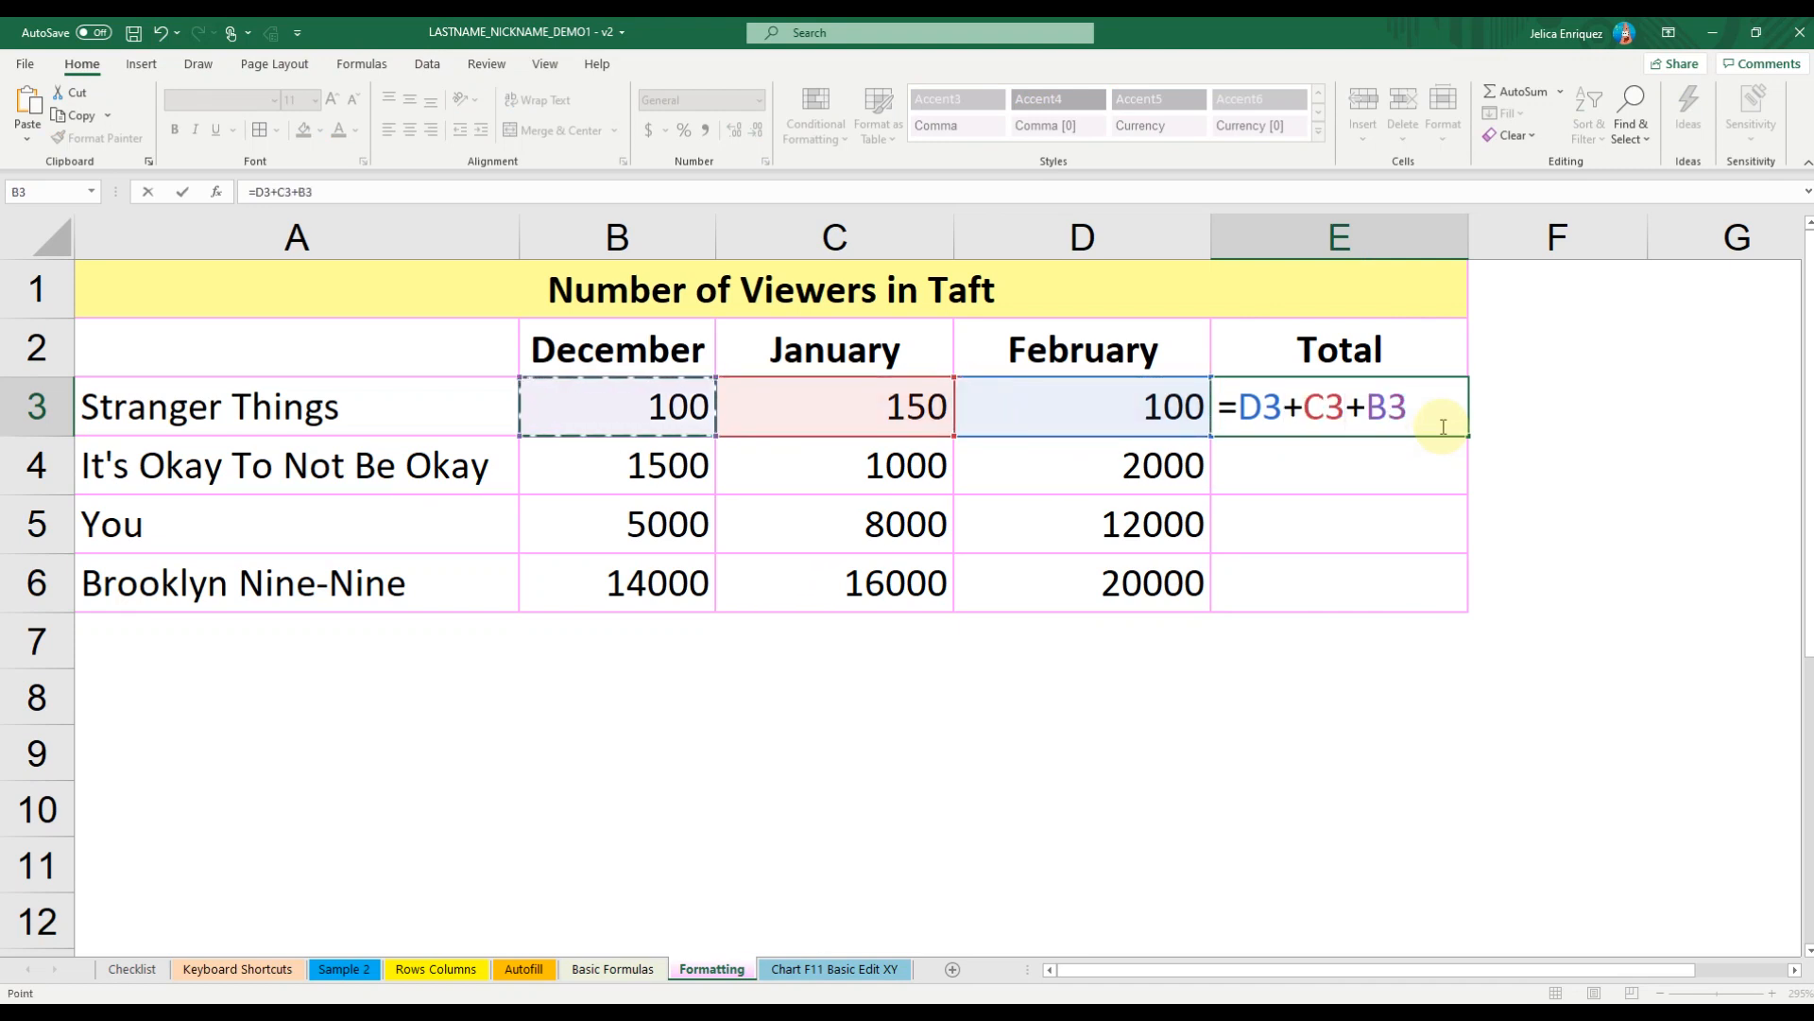
pyautogui.press('Escape')
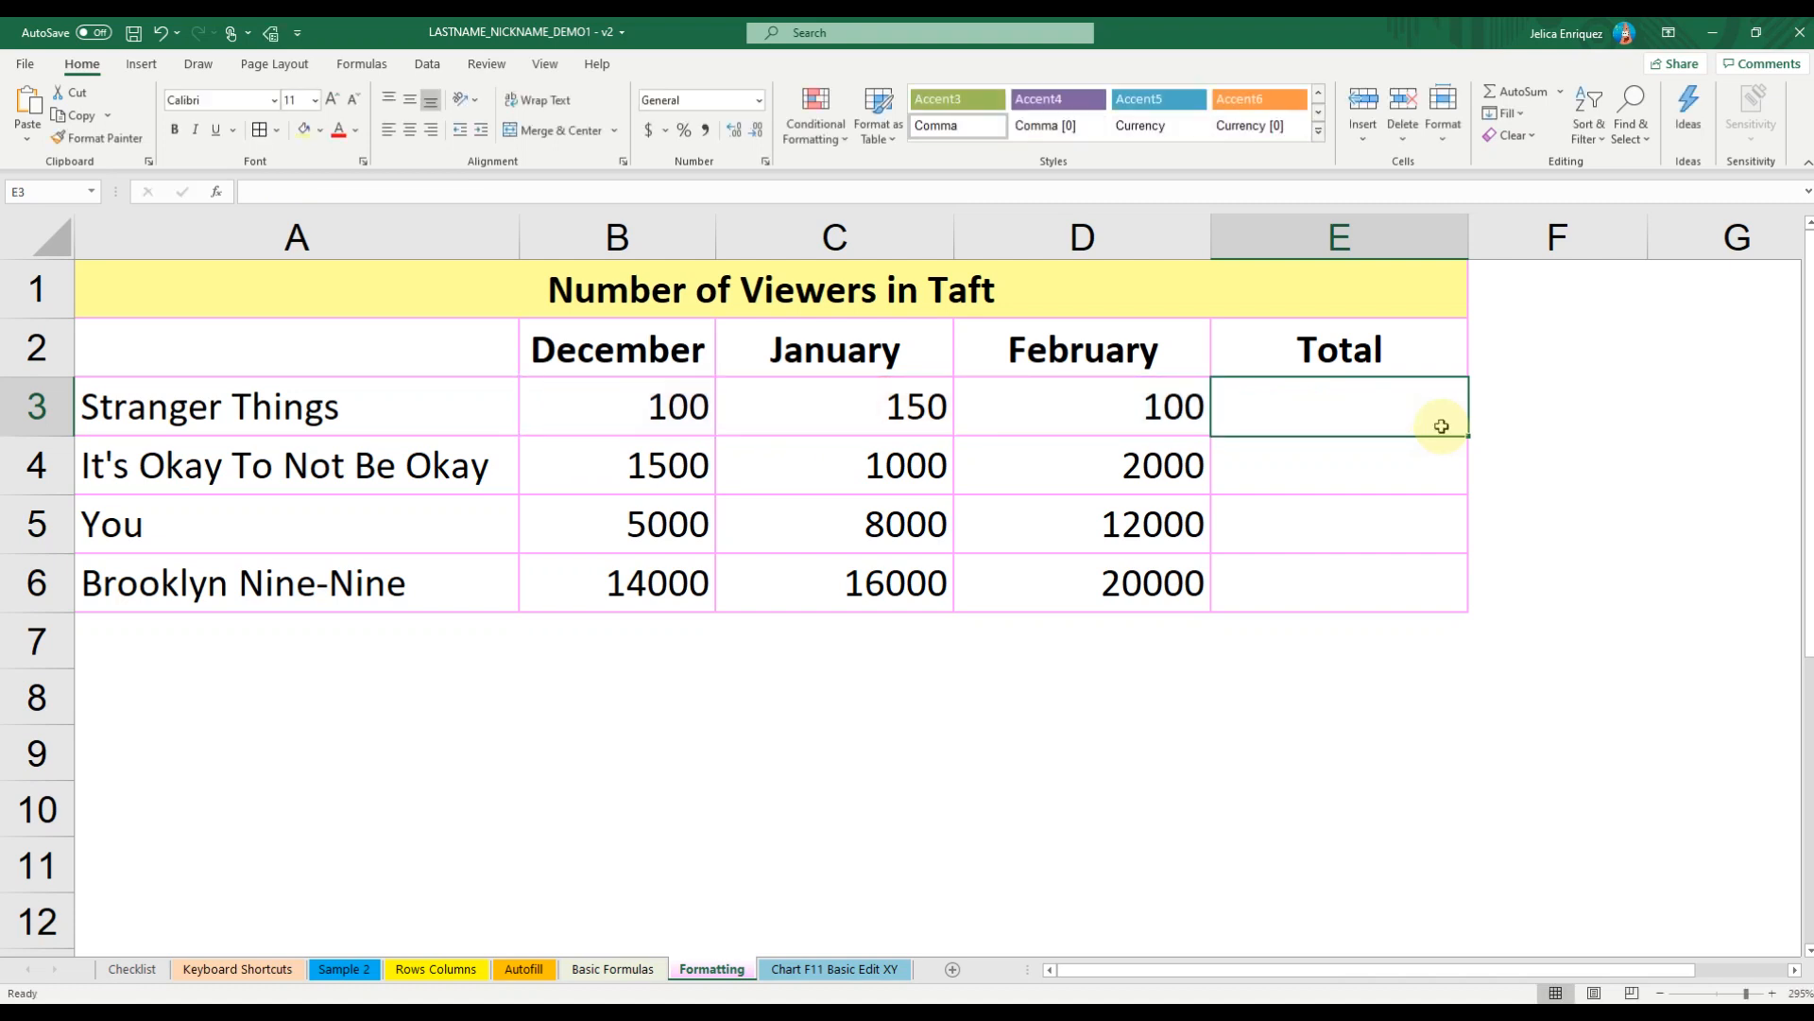
# Enter the formula =SUM(B3:D3) in the Stranger Things total cell E3, and clear the cell again.
pyautogui.write('=')
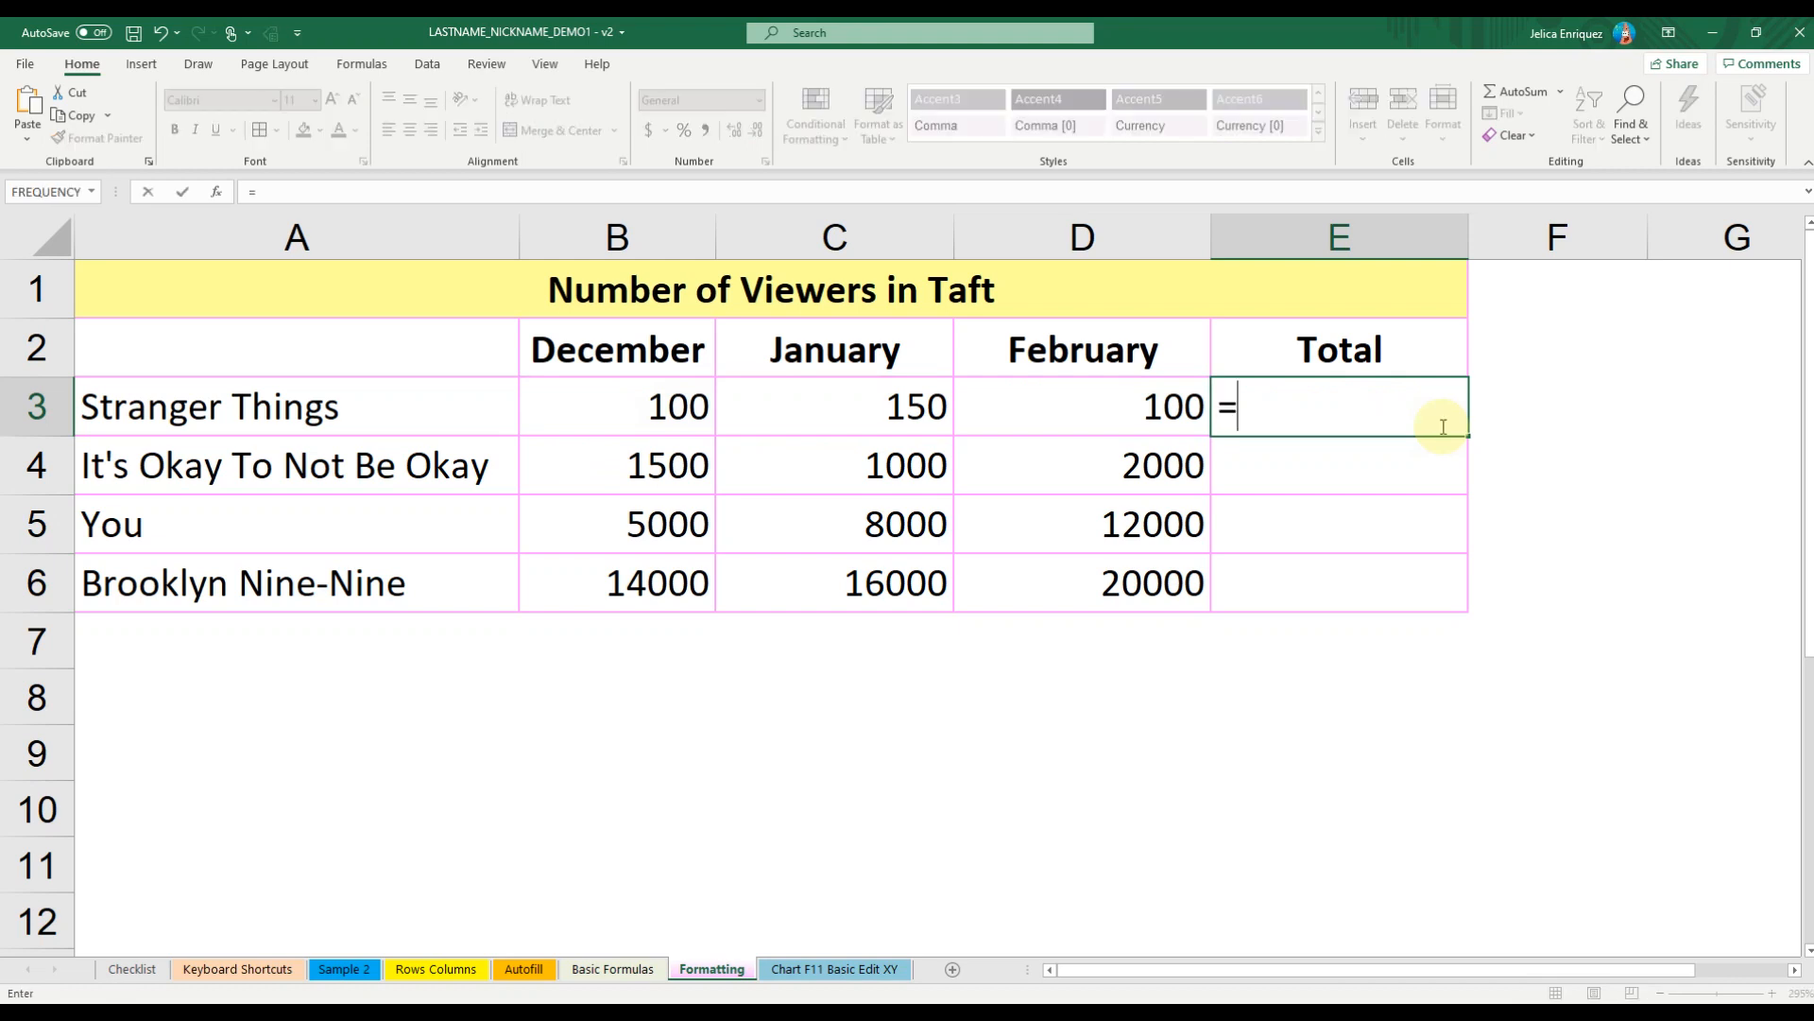
pyautogui.write('SUM')
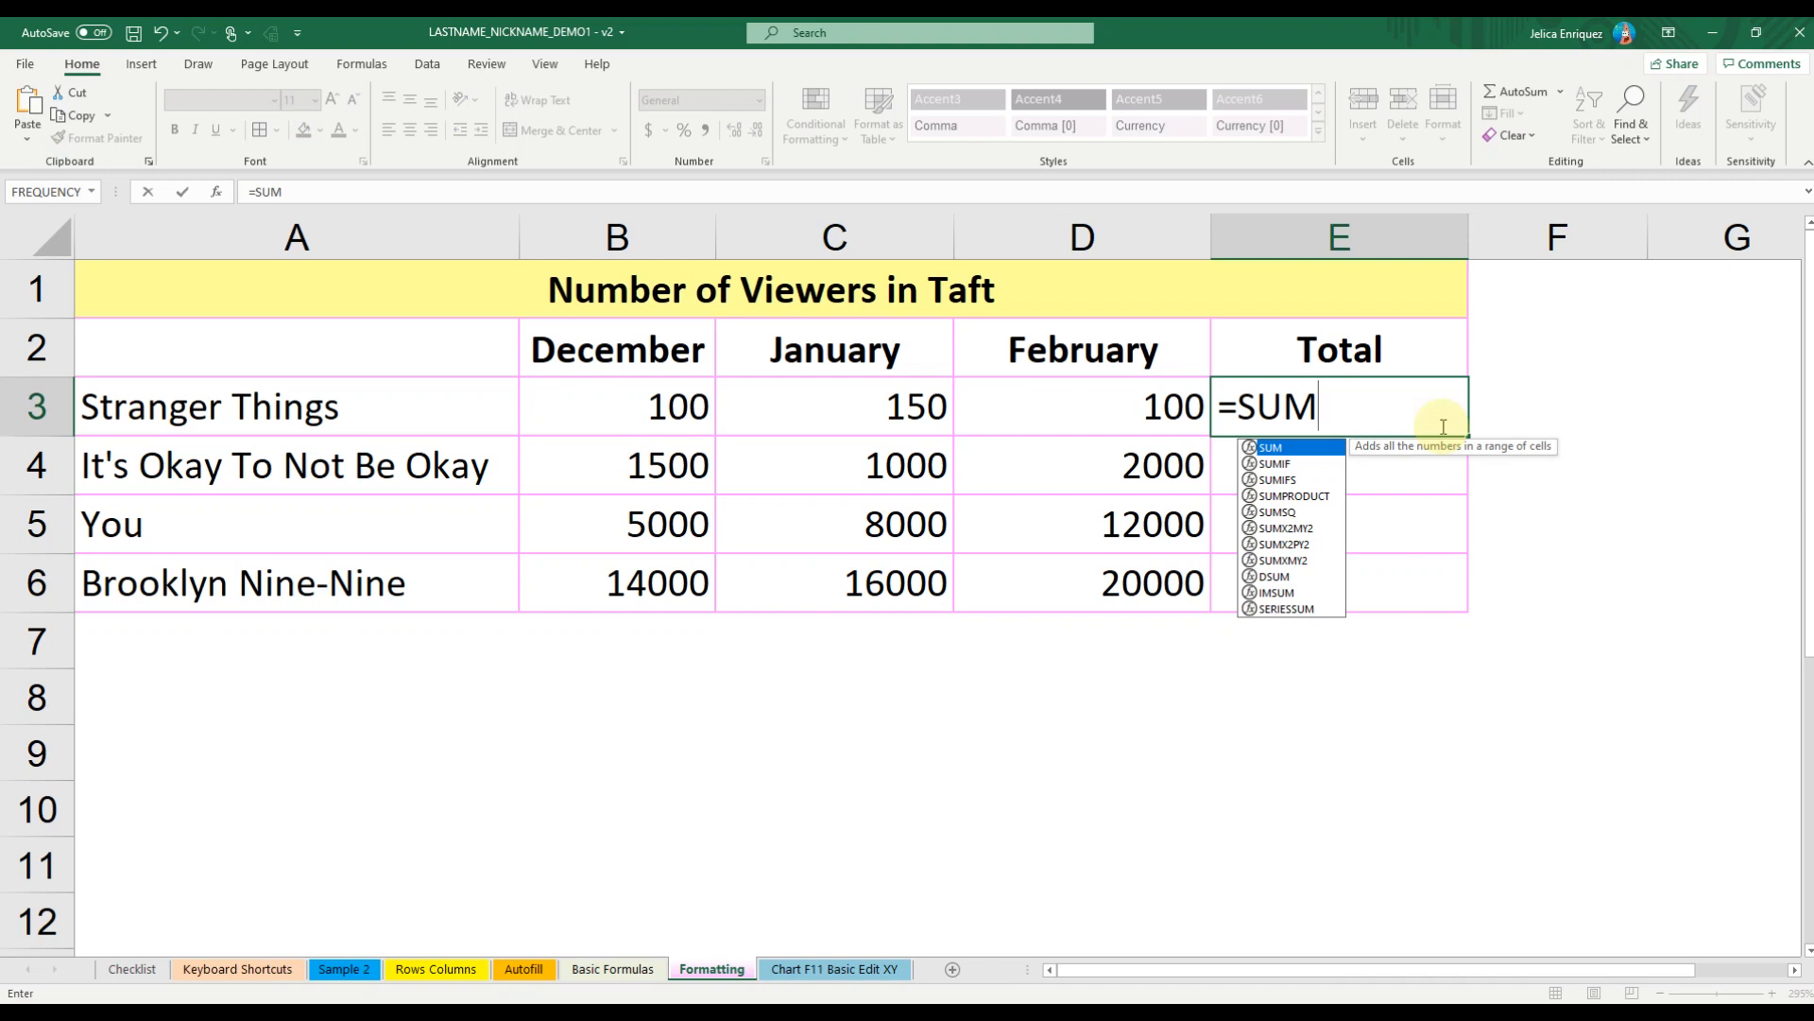
pyautogui.write('(')
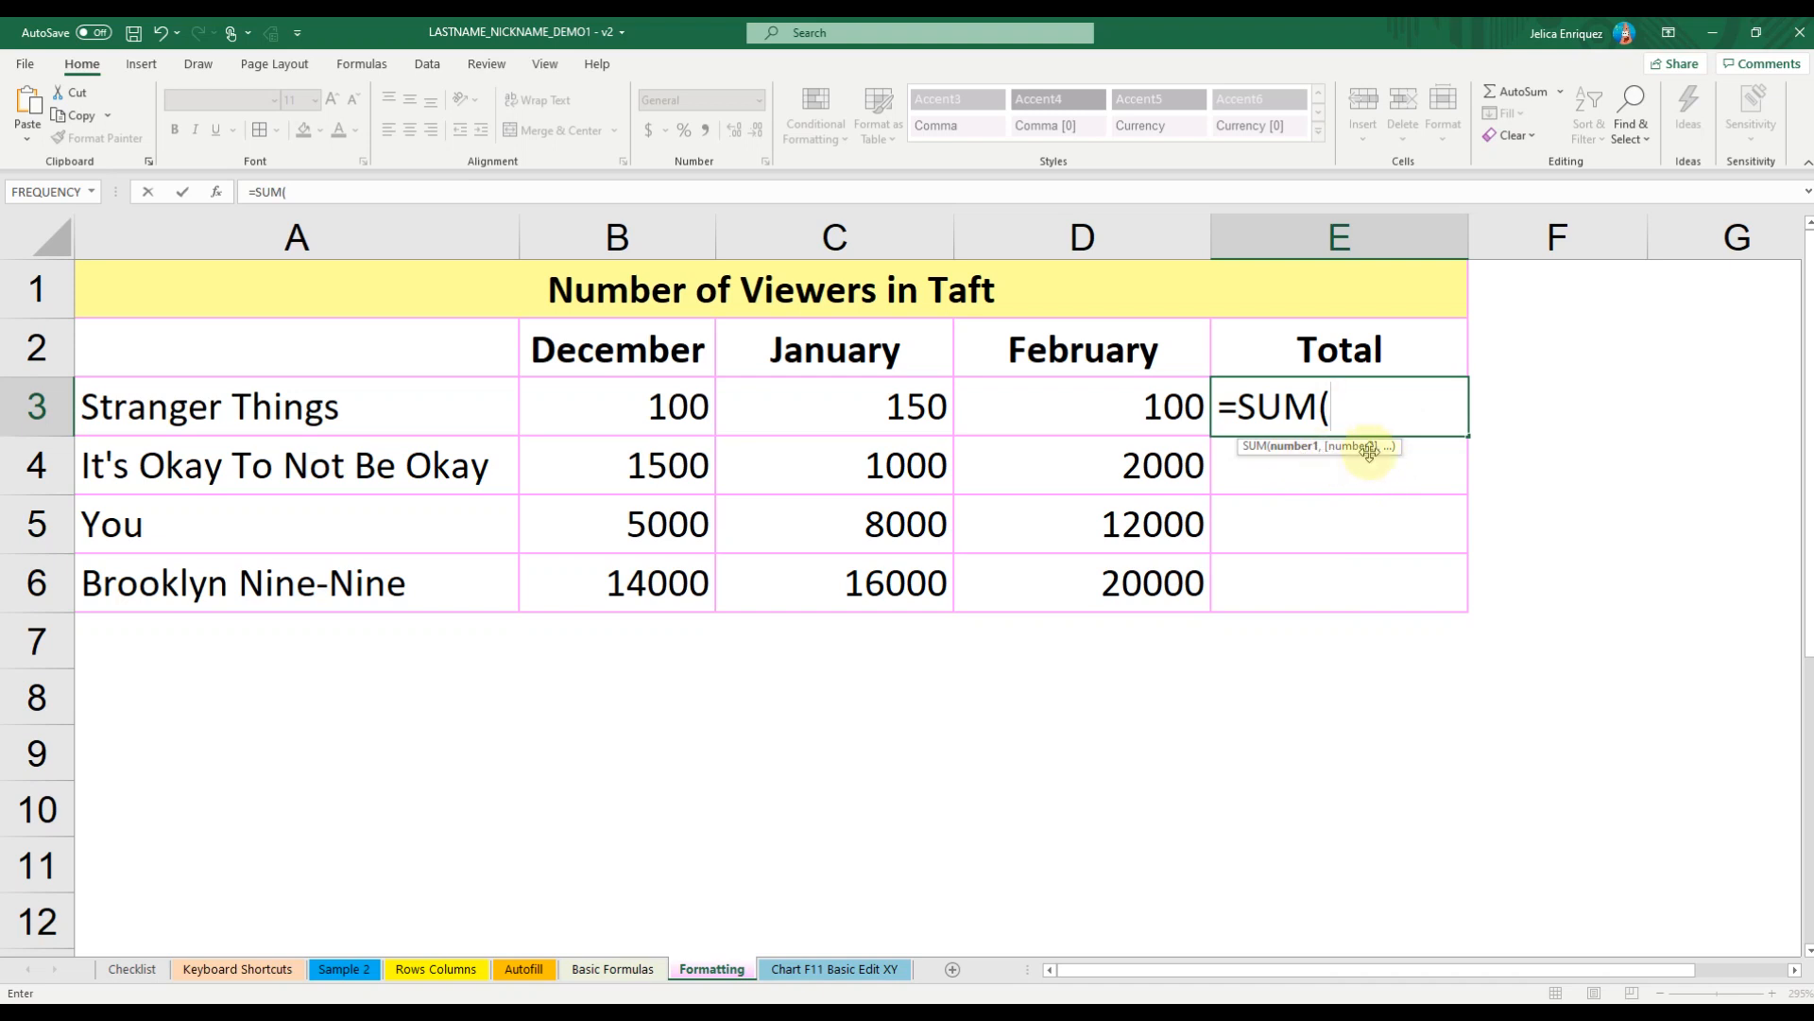
pyautogui.moveTo(666, 405); pyautogui.dragTo(1079, 412)
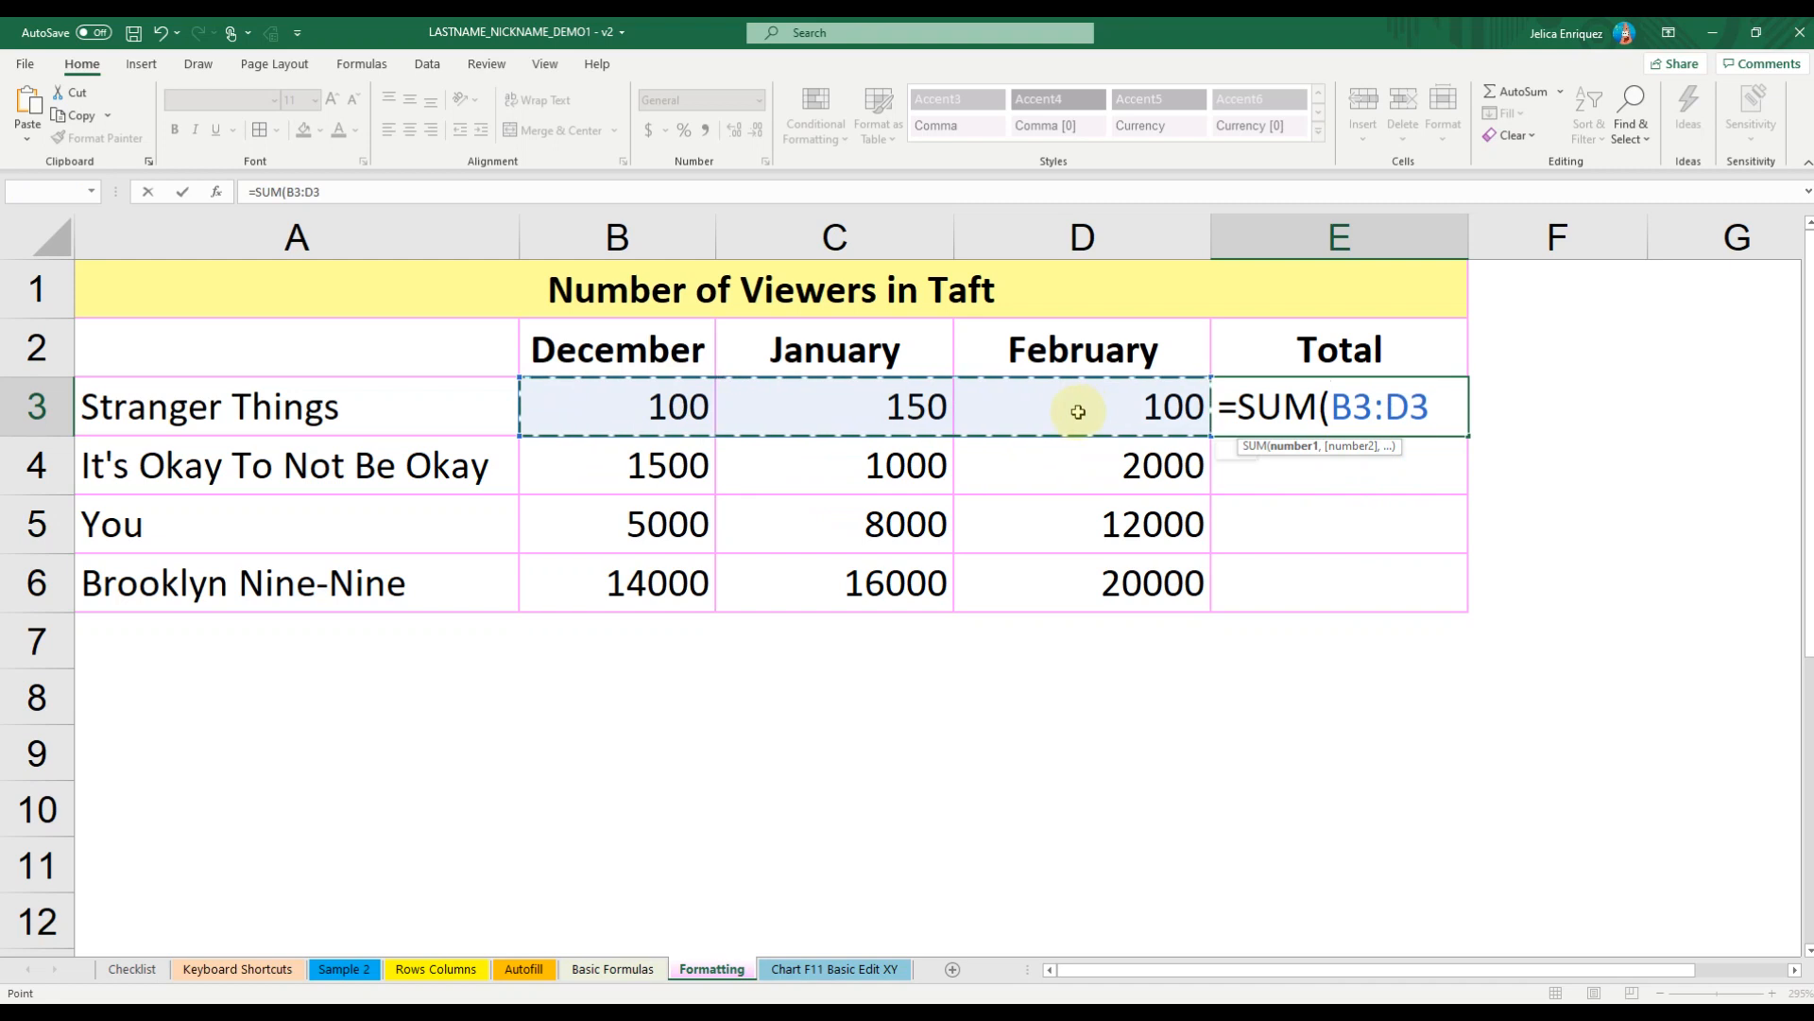
pyautogui.write(')')
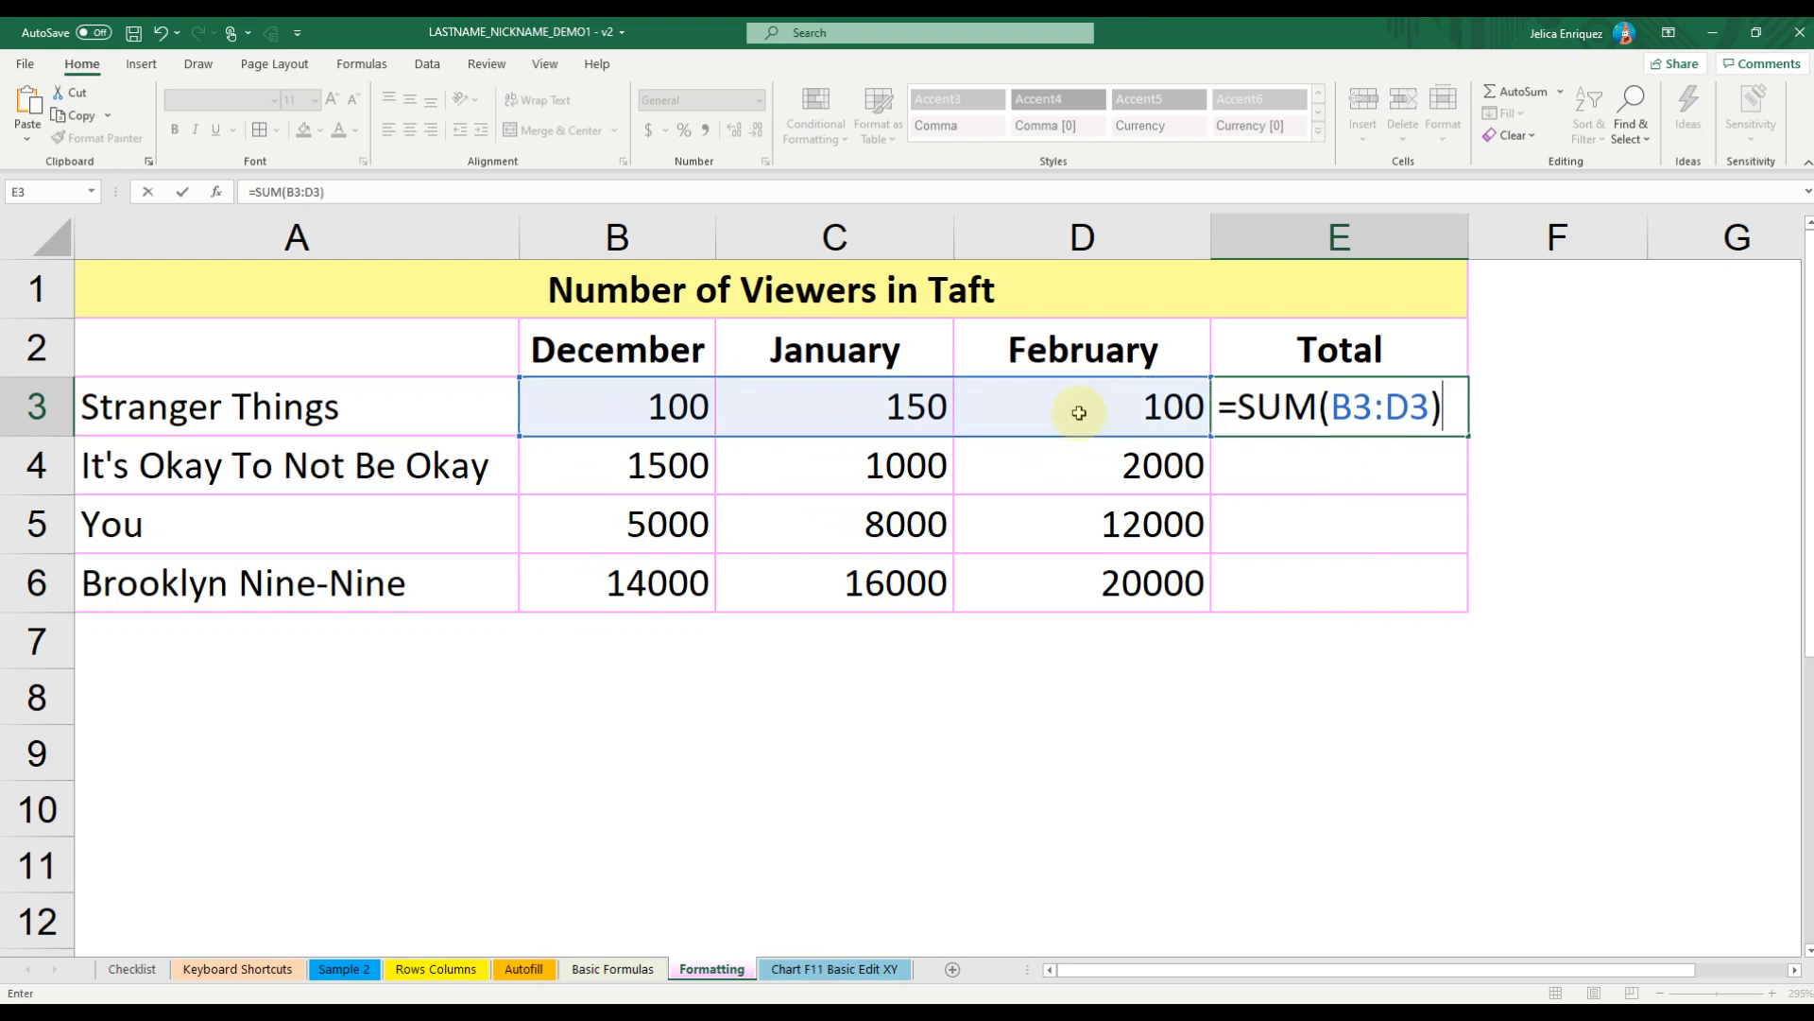
pyautogui.press('Return')
pyautogui.press('Up')
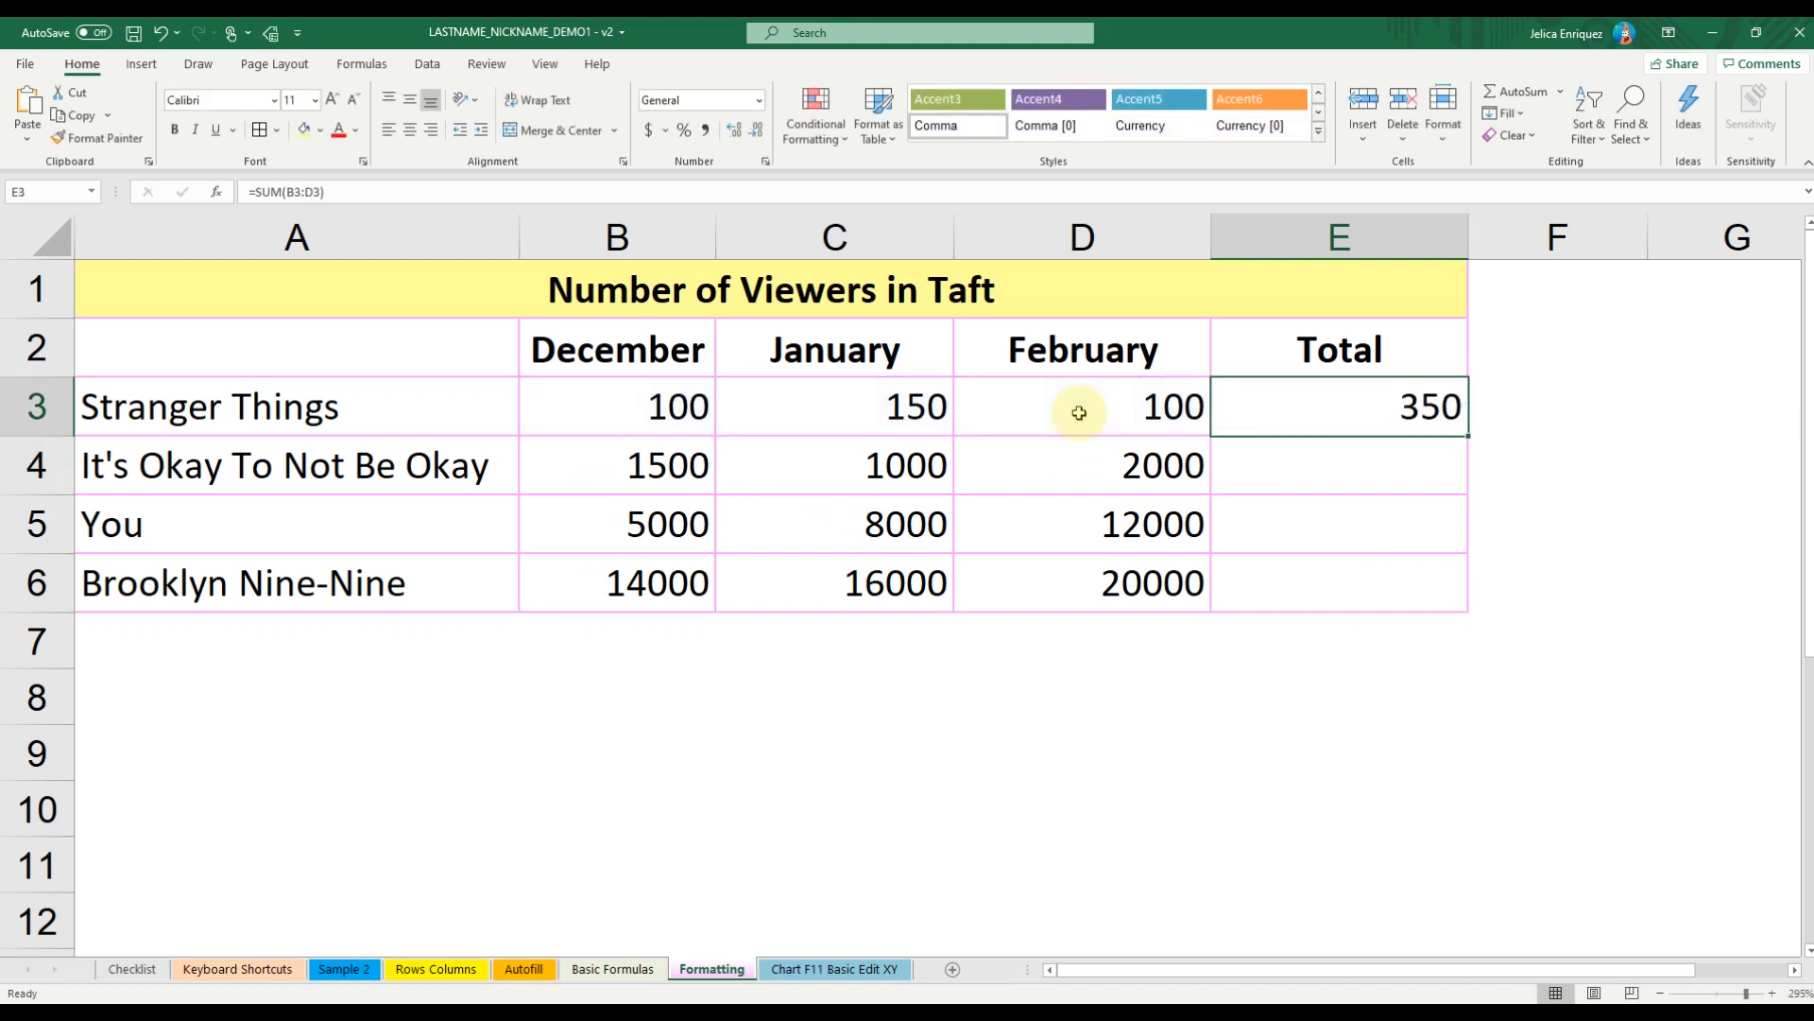
pyautogui.press('Delete')
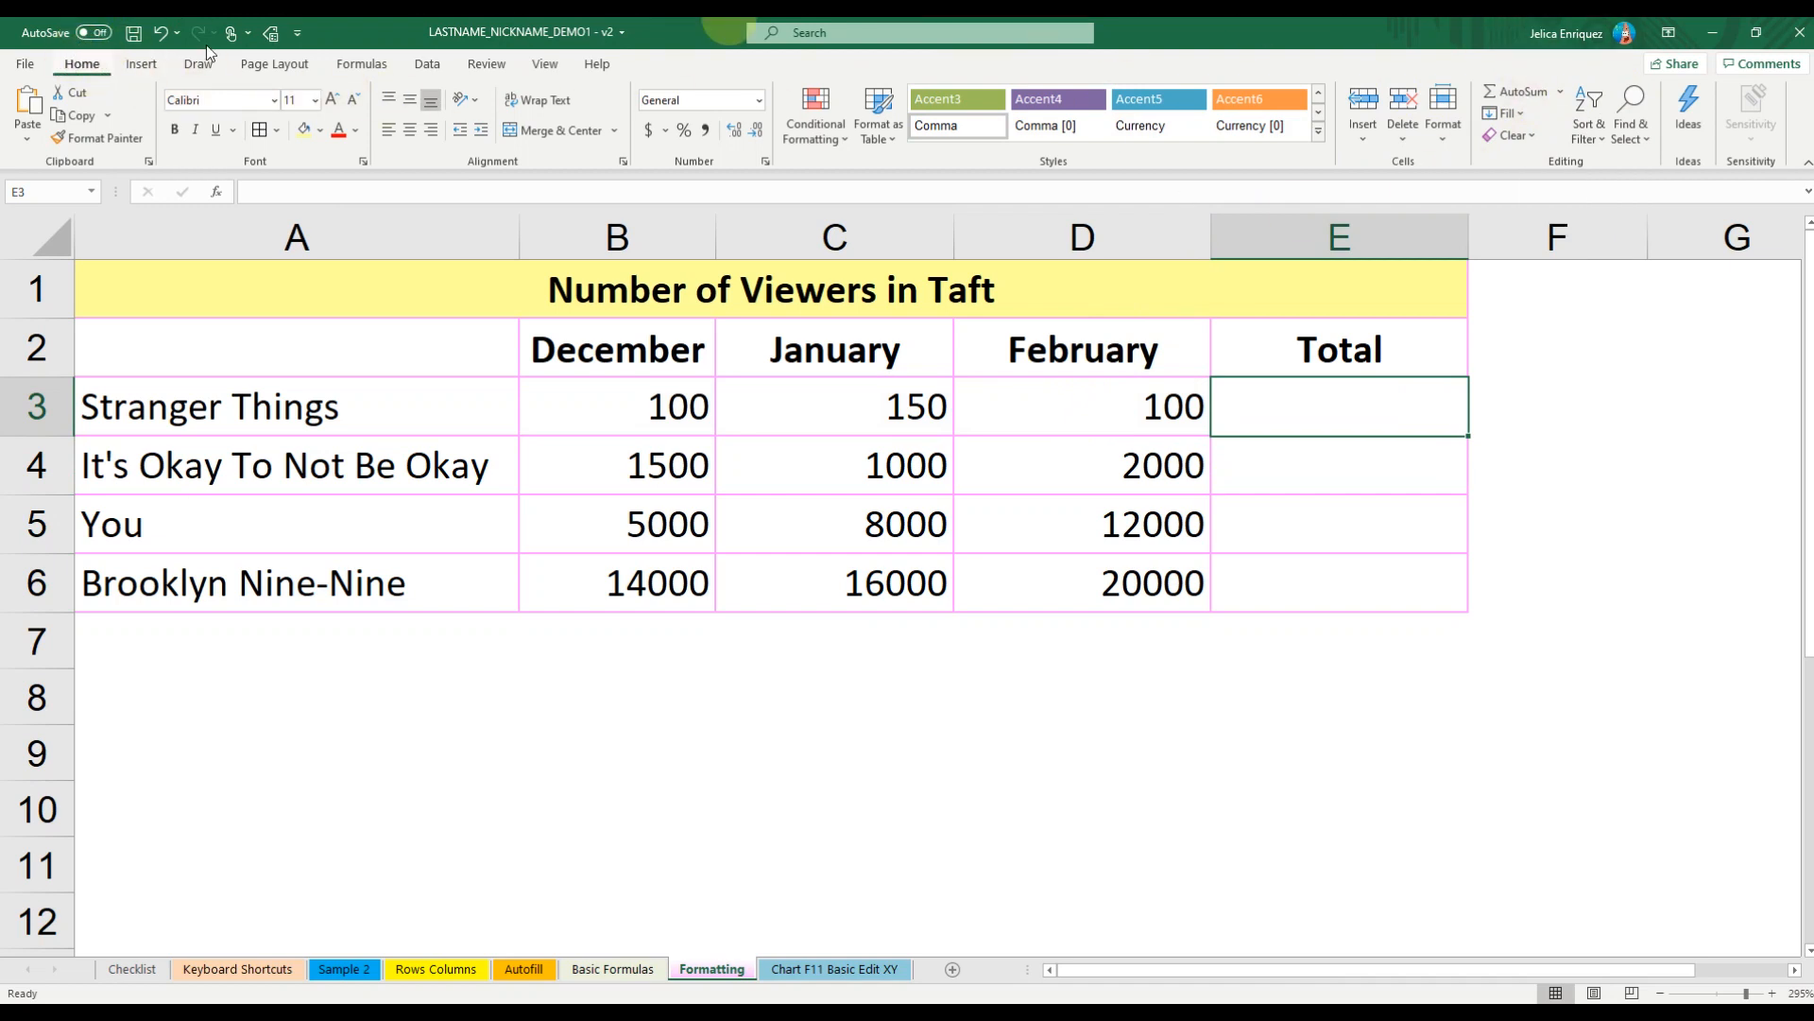
# Insert an AutoSum of B3:D3 in cell E3, and delete the result again.
pyautogui.click(1558, 93)
pyautogui.click(1561, 94)
pyautogui.click(1561, 92)
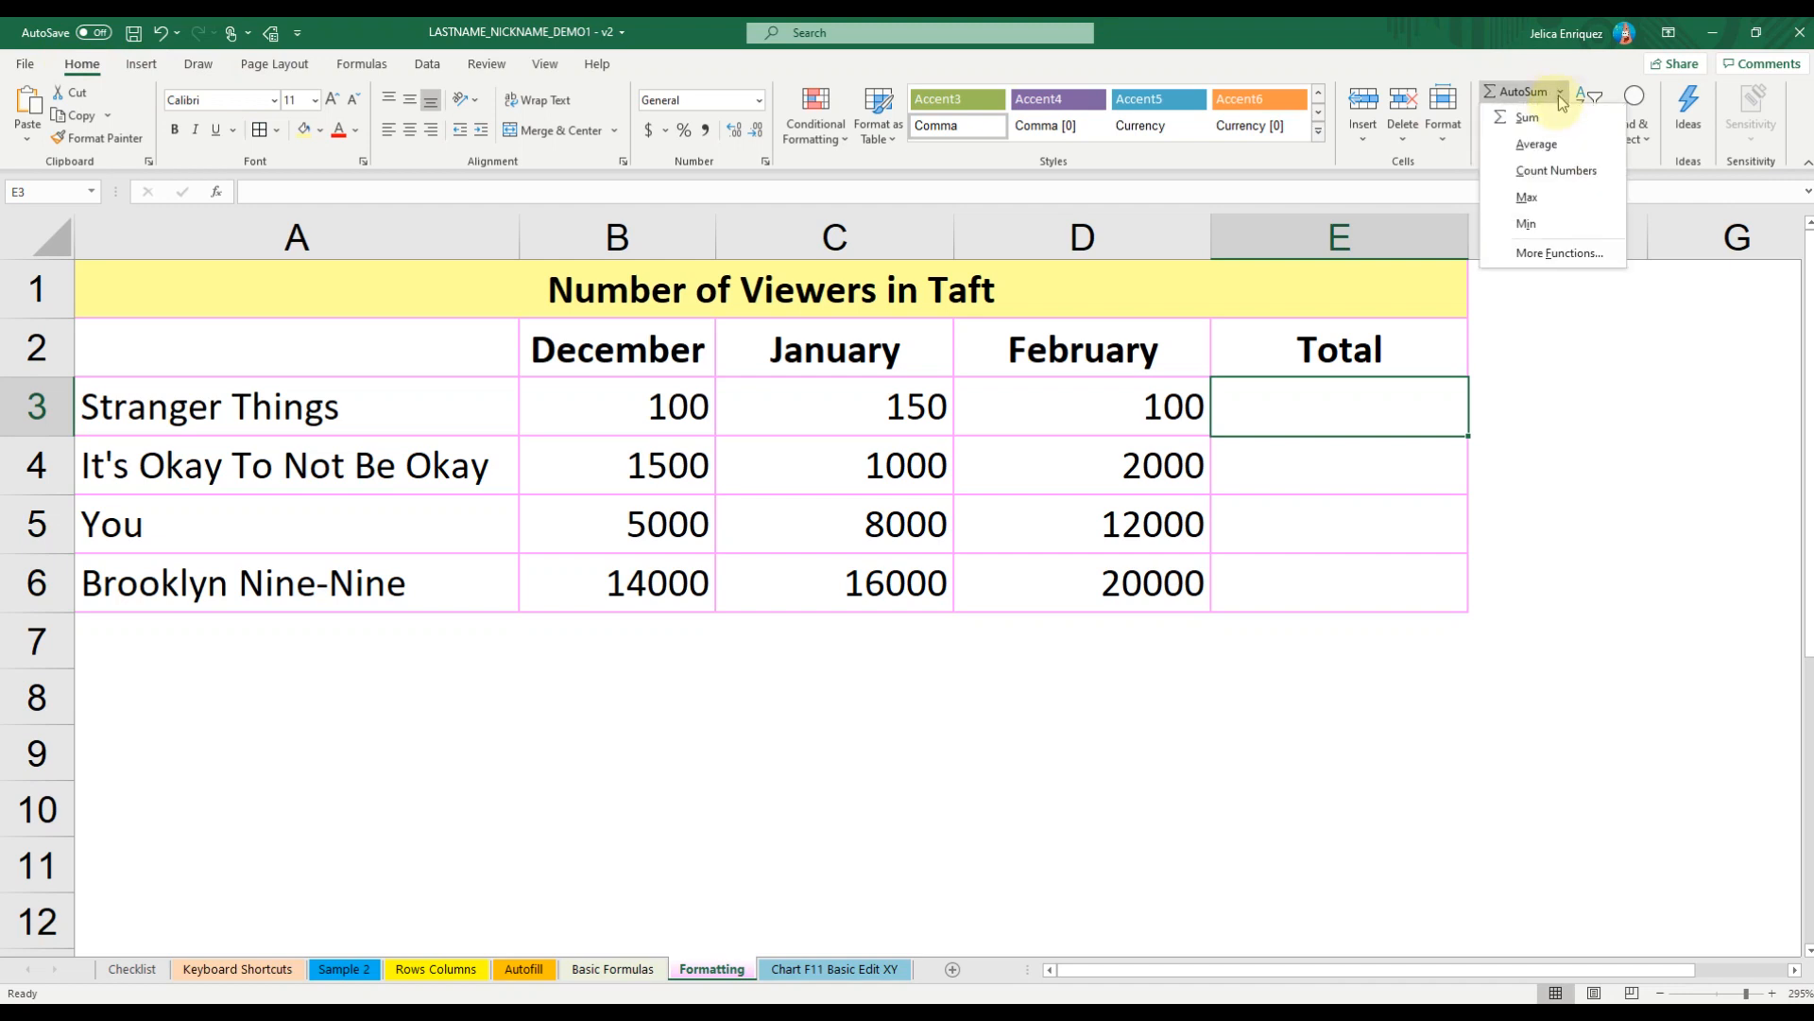
pyautogui.click(1528, 118)
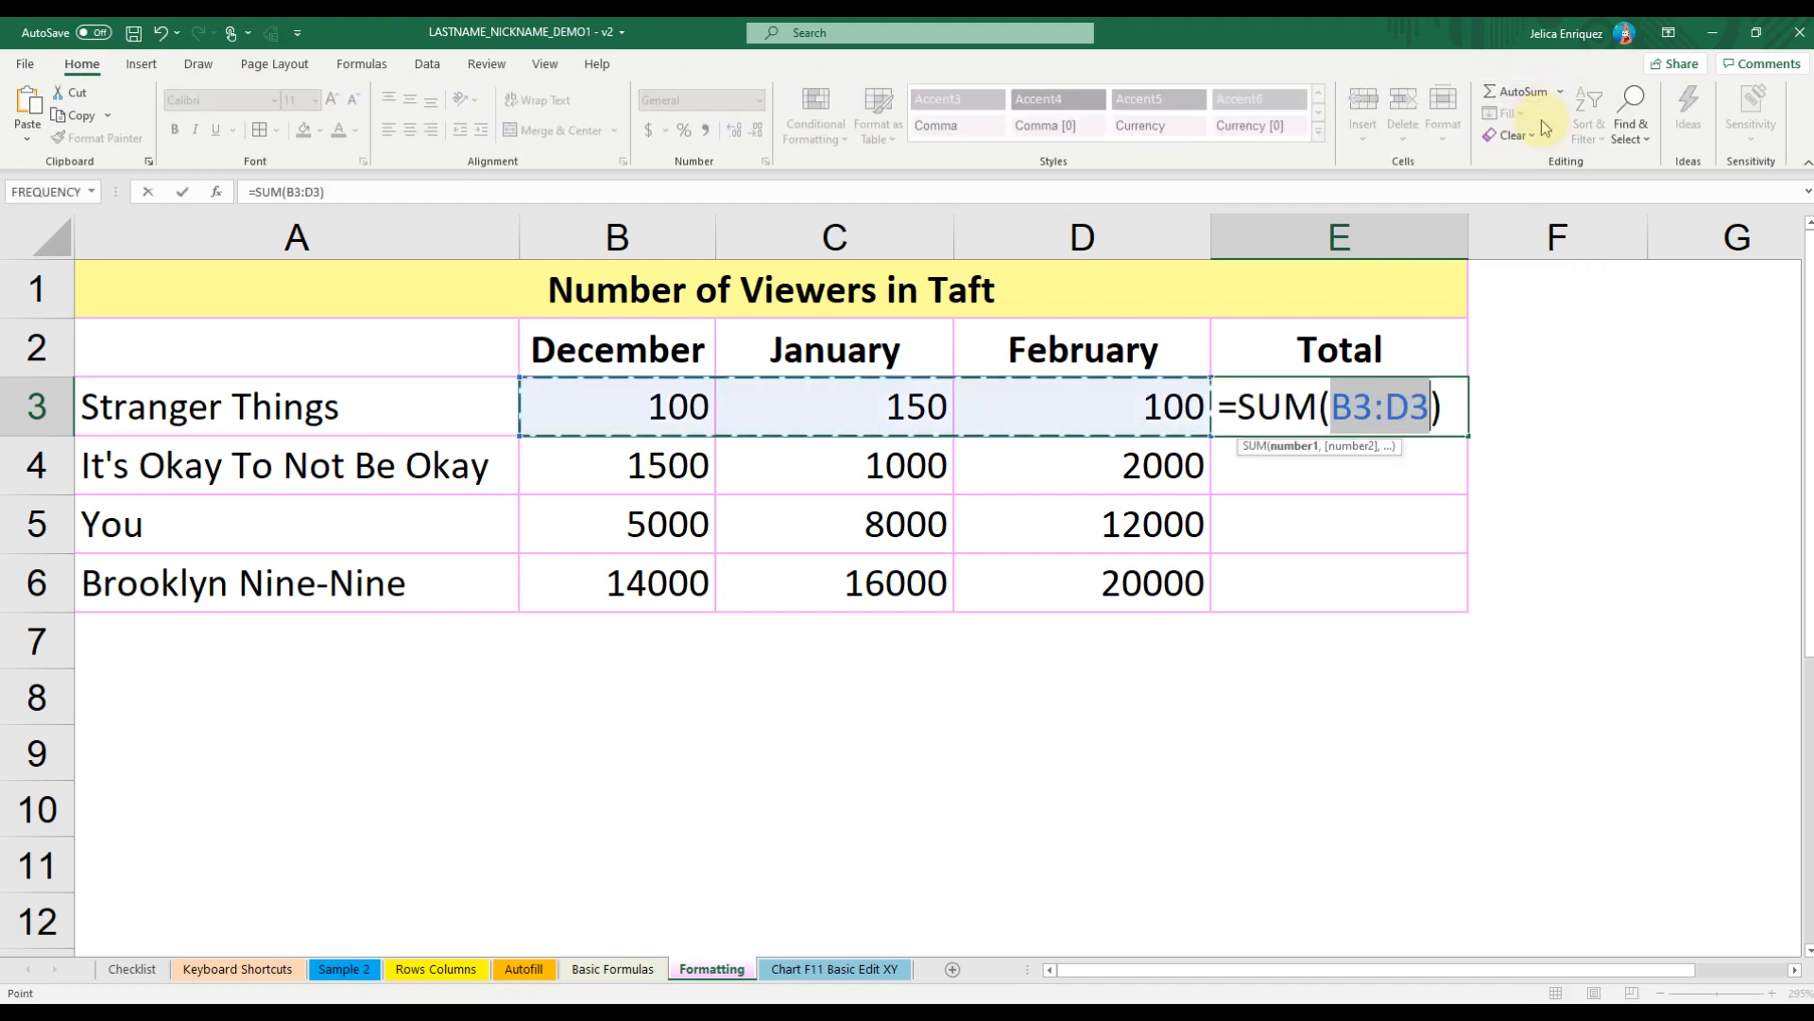
pyautogui.press('Return')
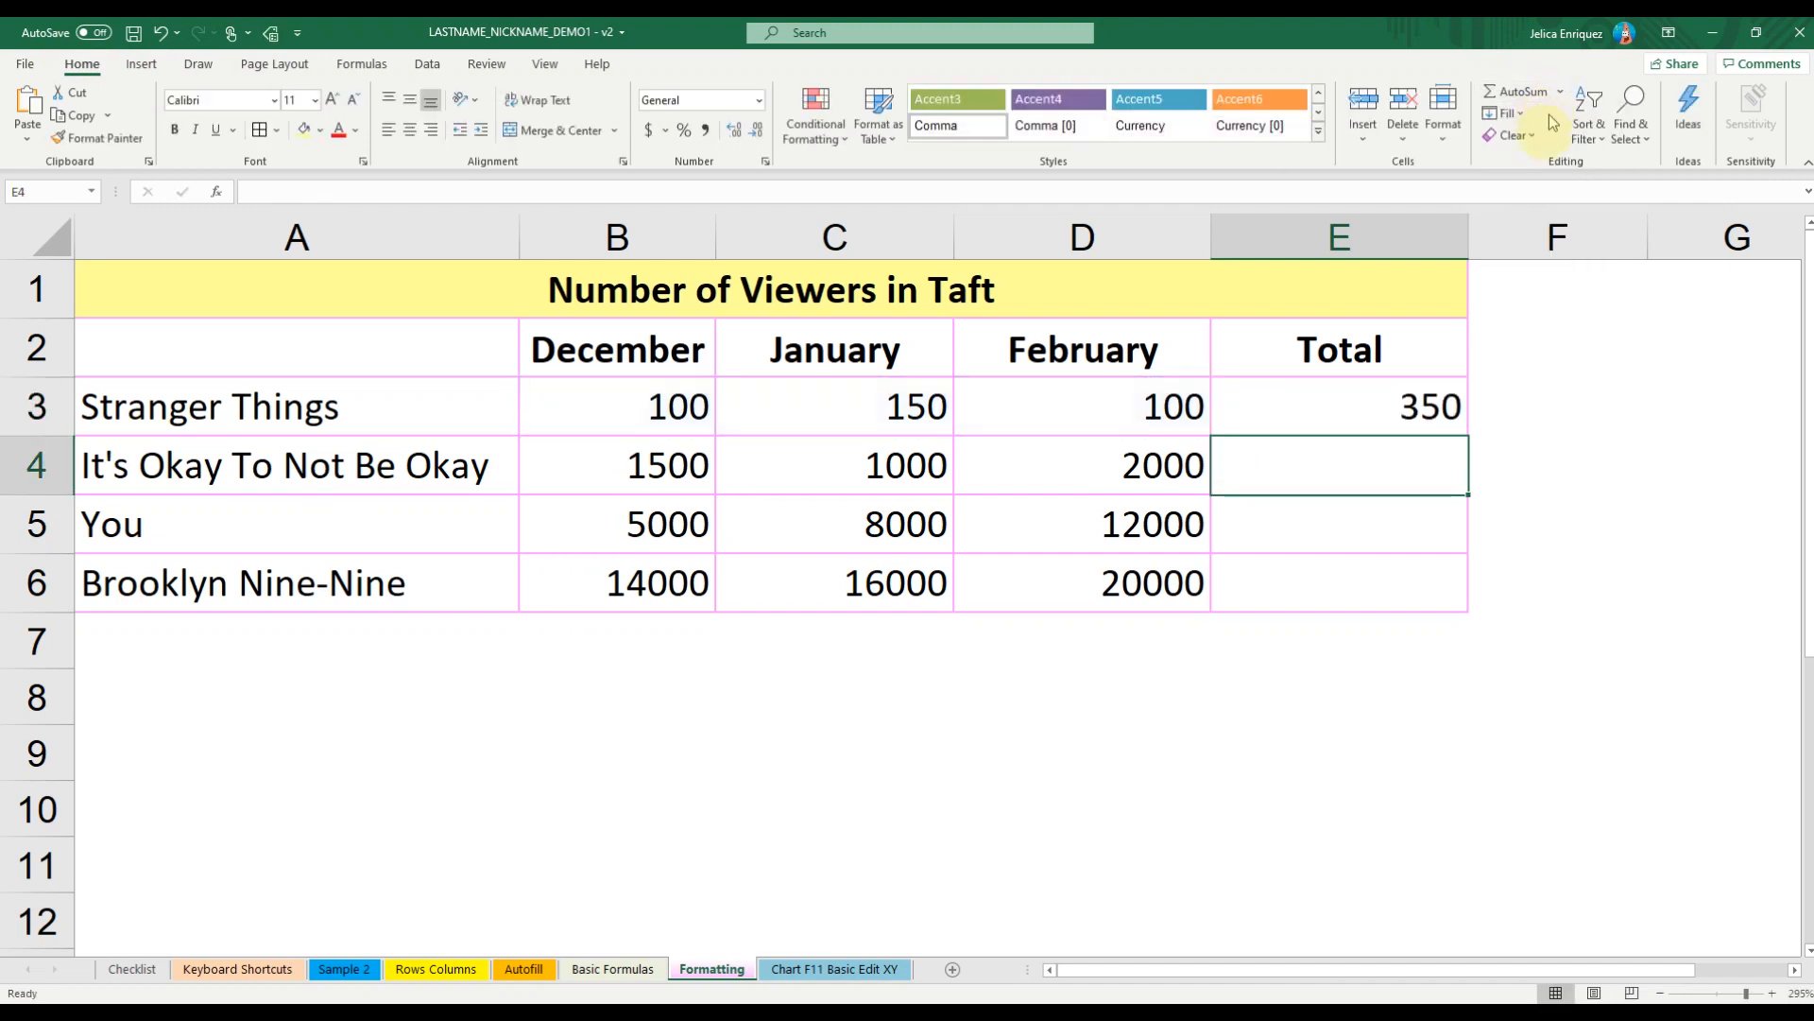
pyautogui.press('Up')
pyautogui.press('Delete')
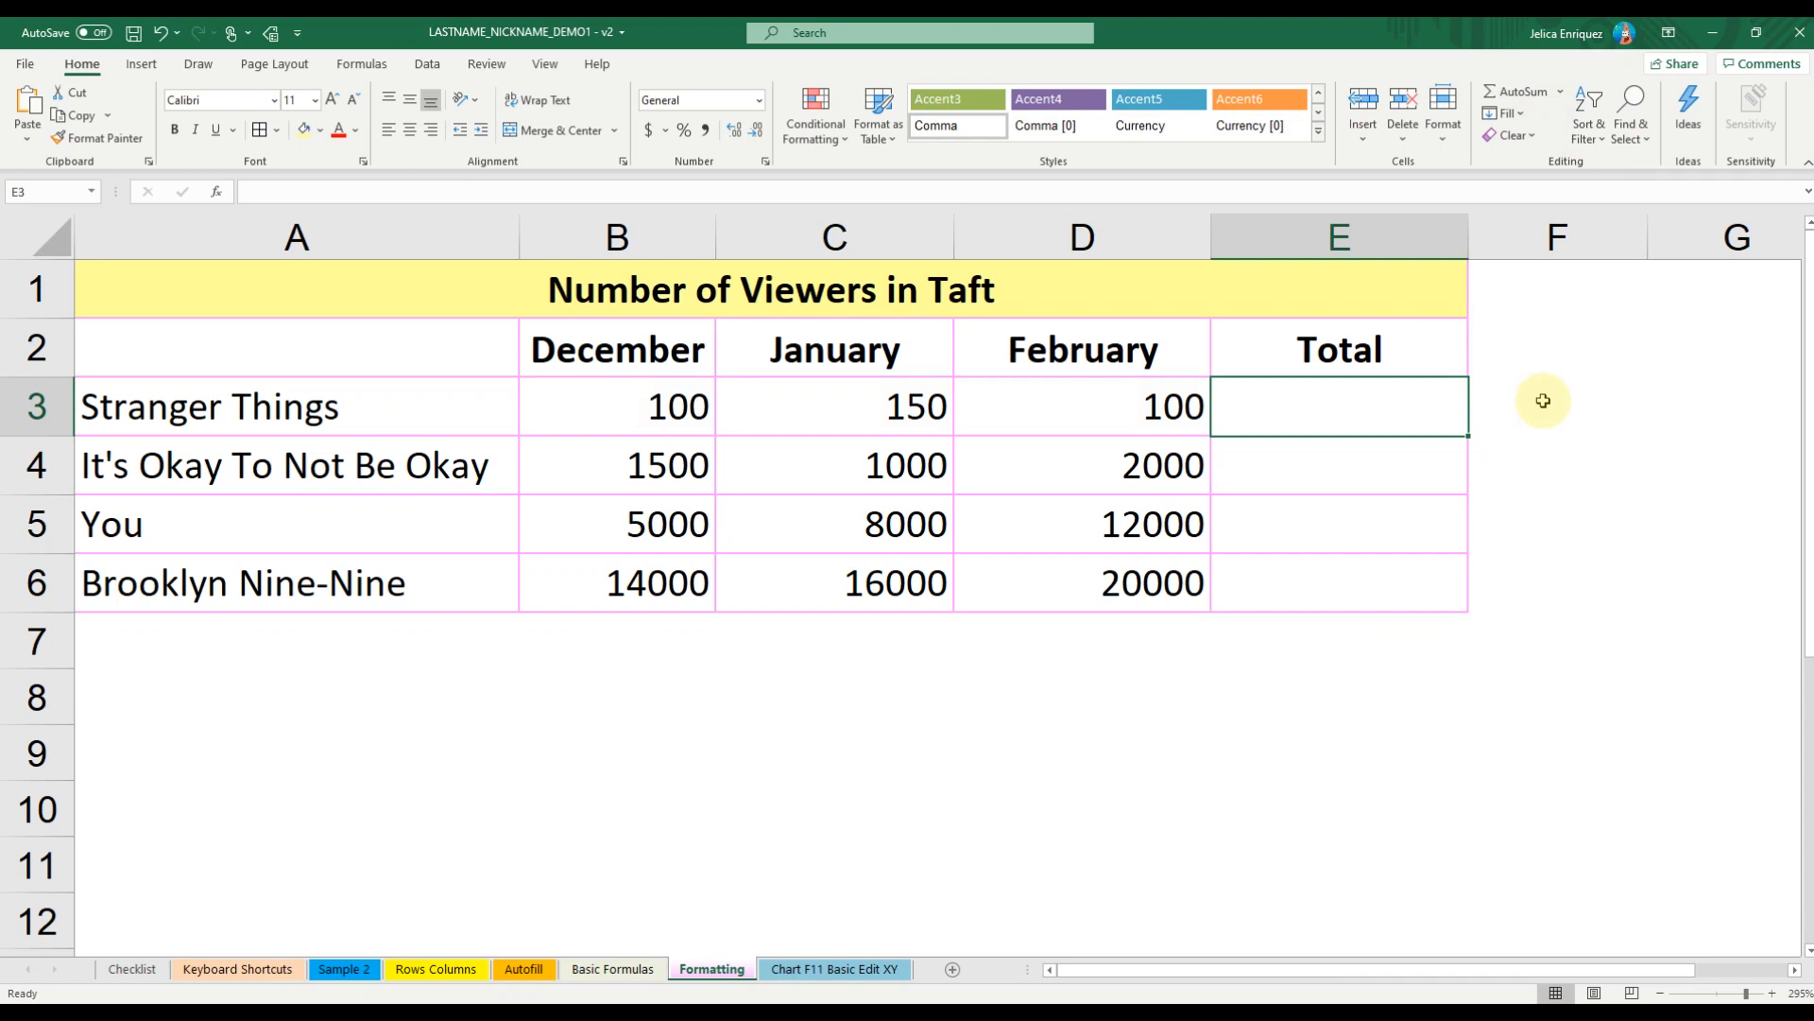
# Total B3:D3 in cell E3 with AutoSum and fill the formula down through E6.
pyautogui.hotkey('alt', '=')
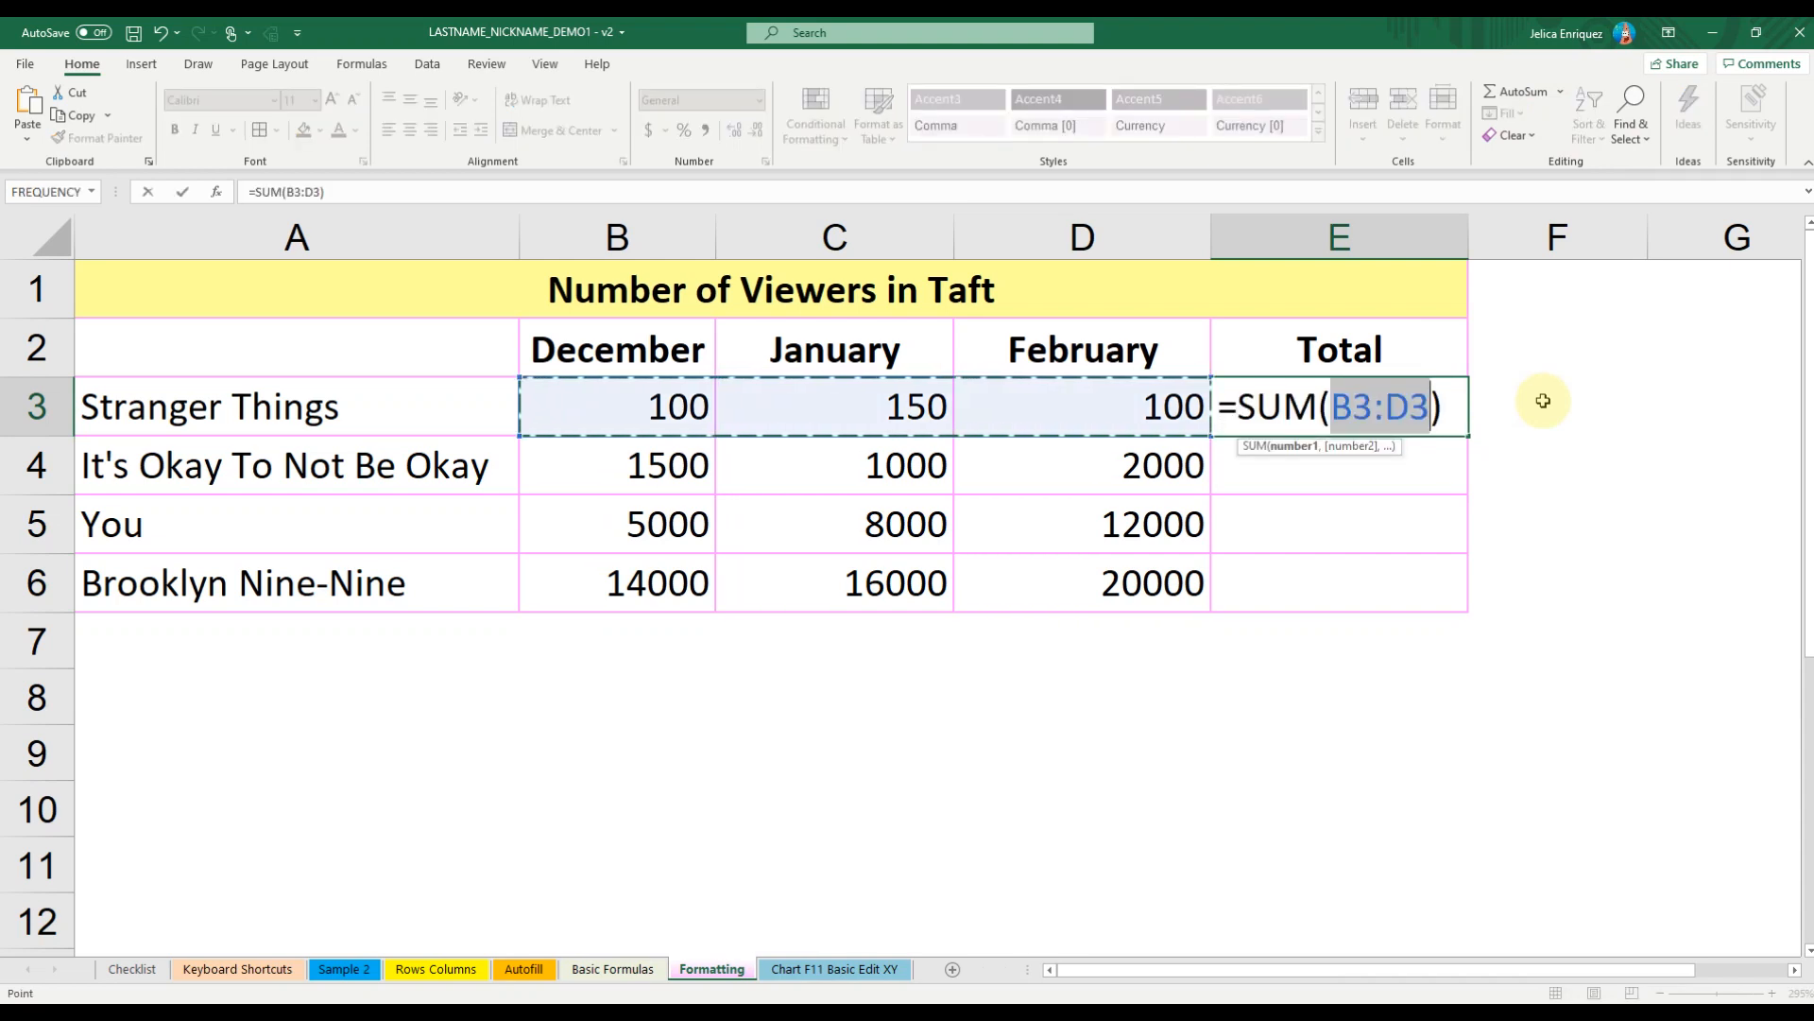
pyautogui.press('Return')
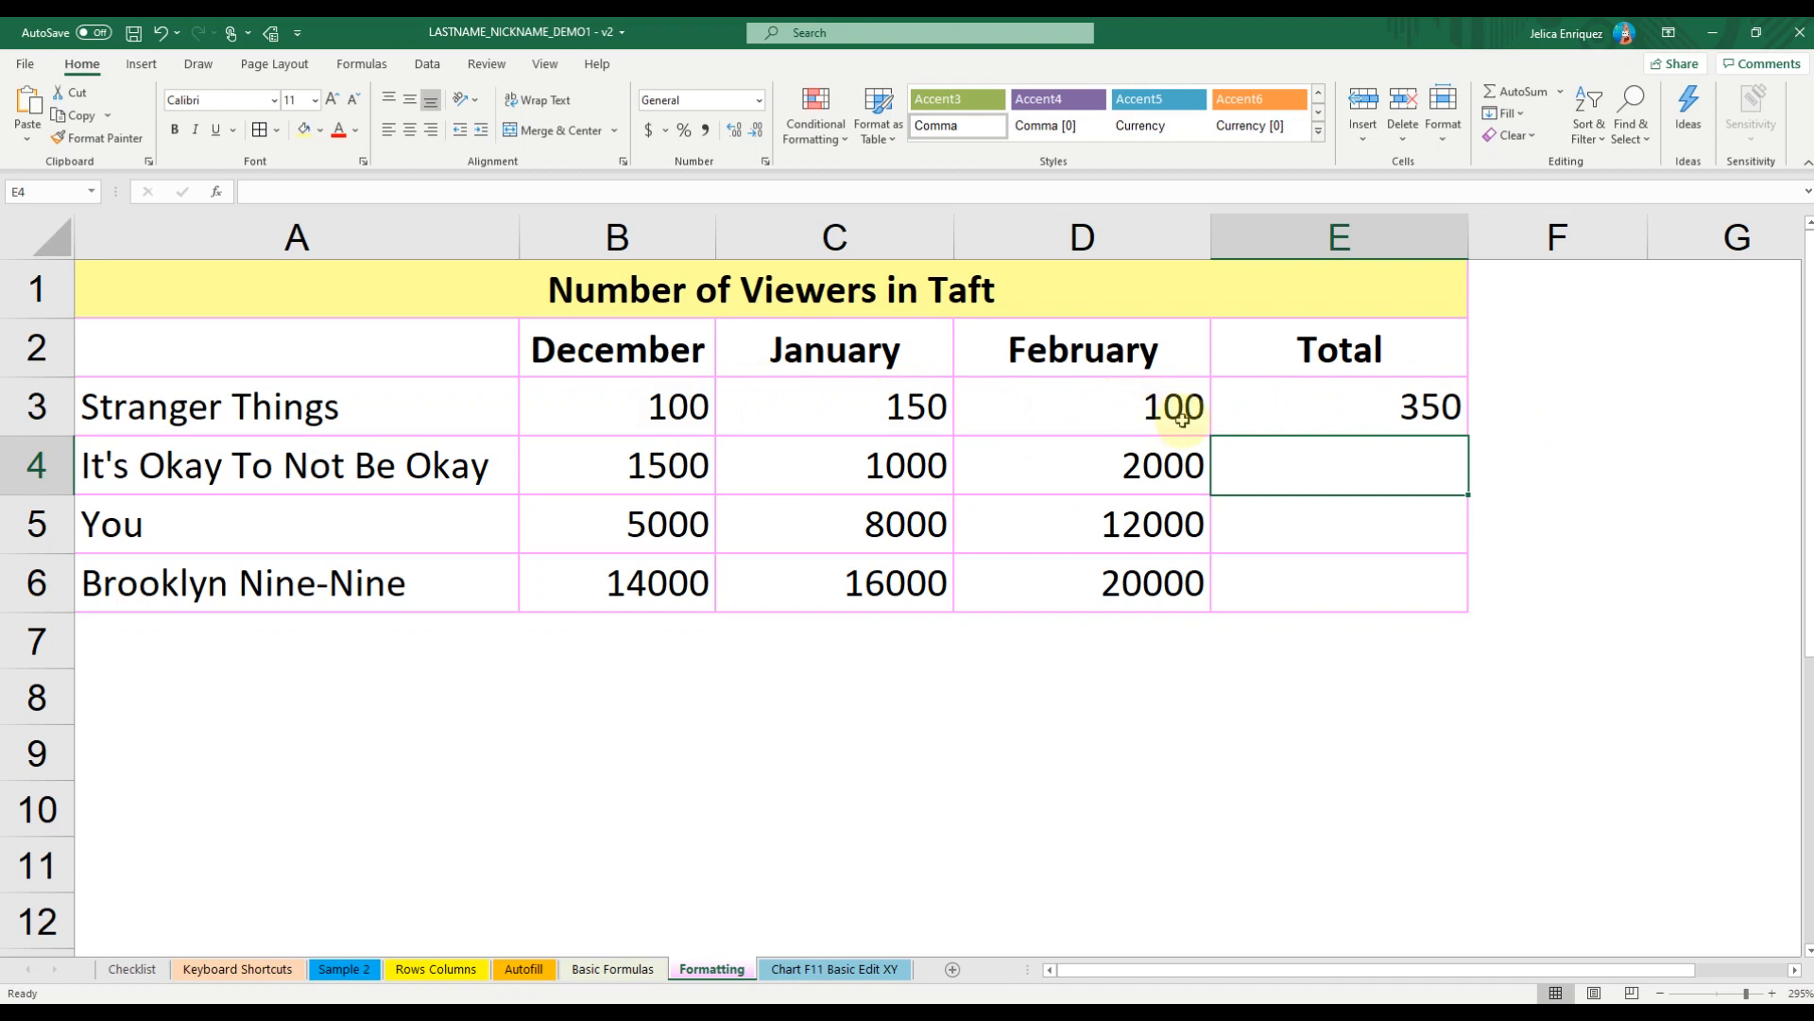
pyautogui.click(1405, 402)
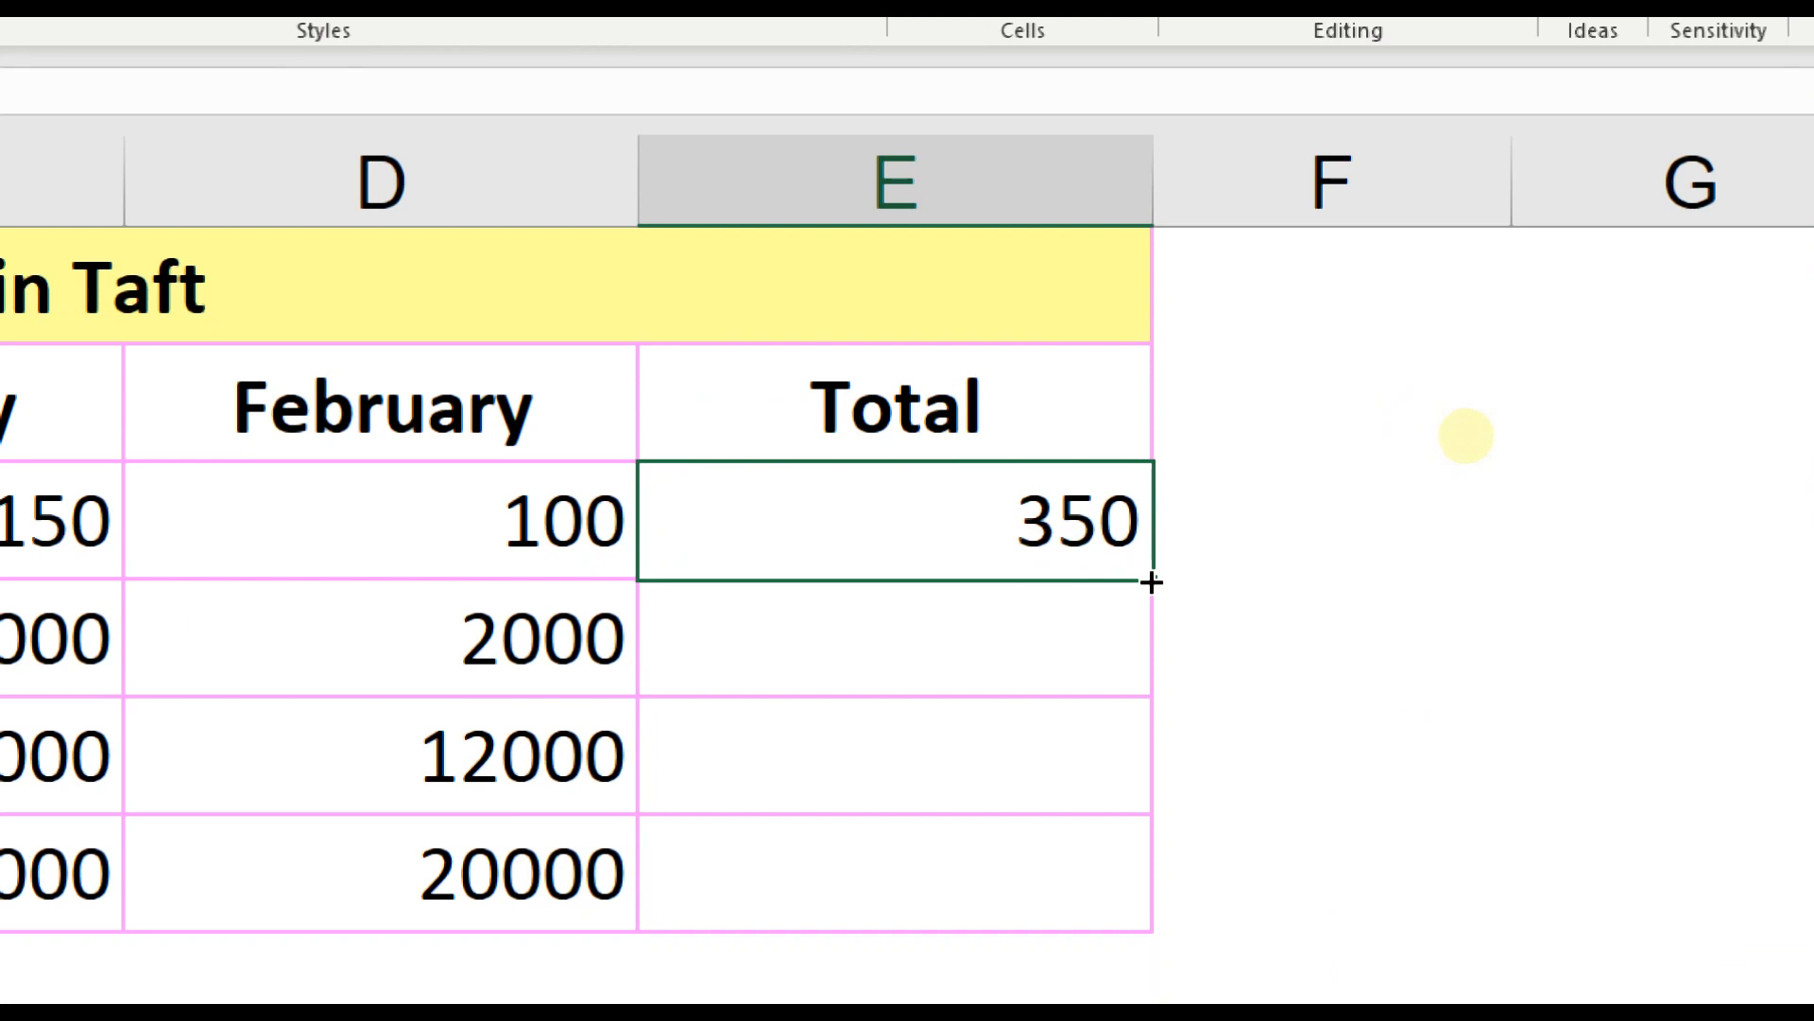
pyautogui.moveTo(1151, 582); pyautogui.dragTo(1140, 911)
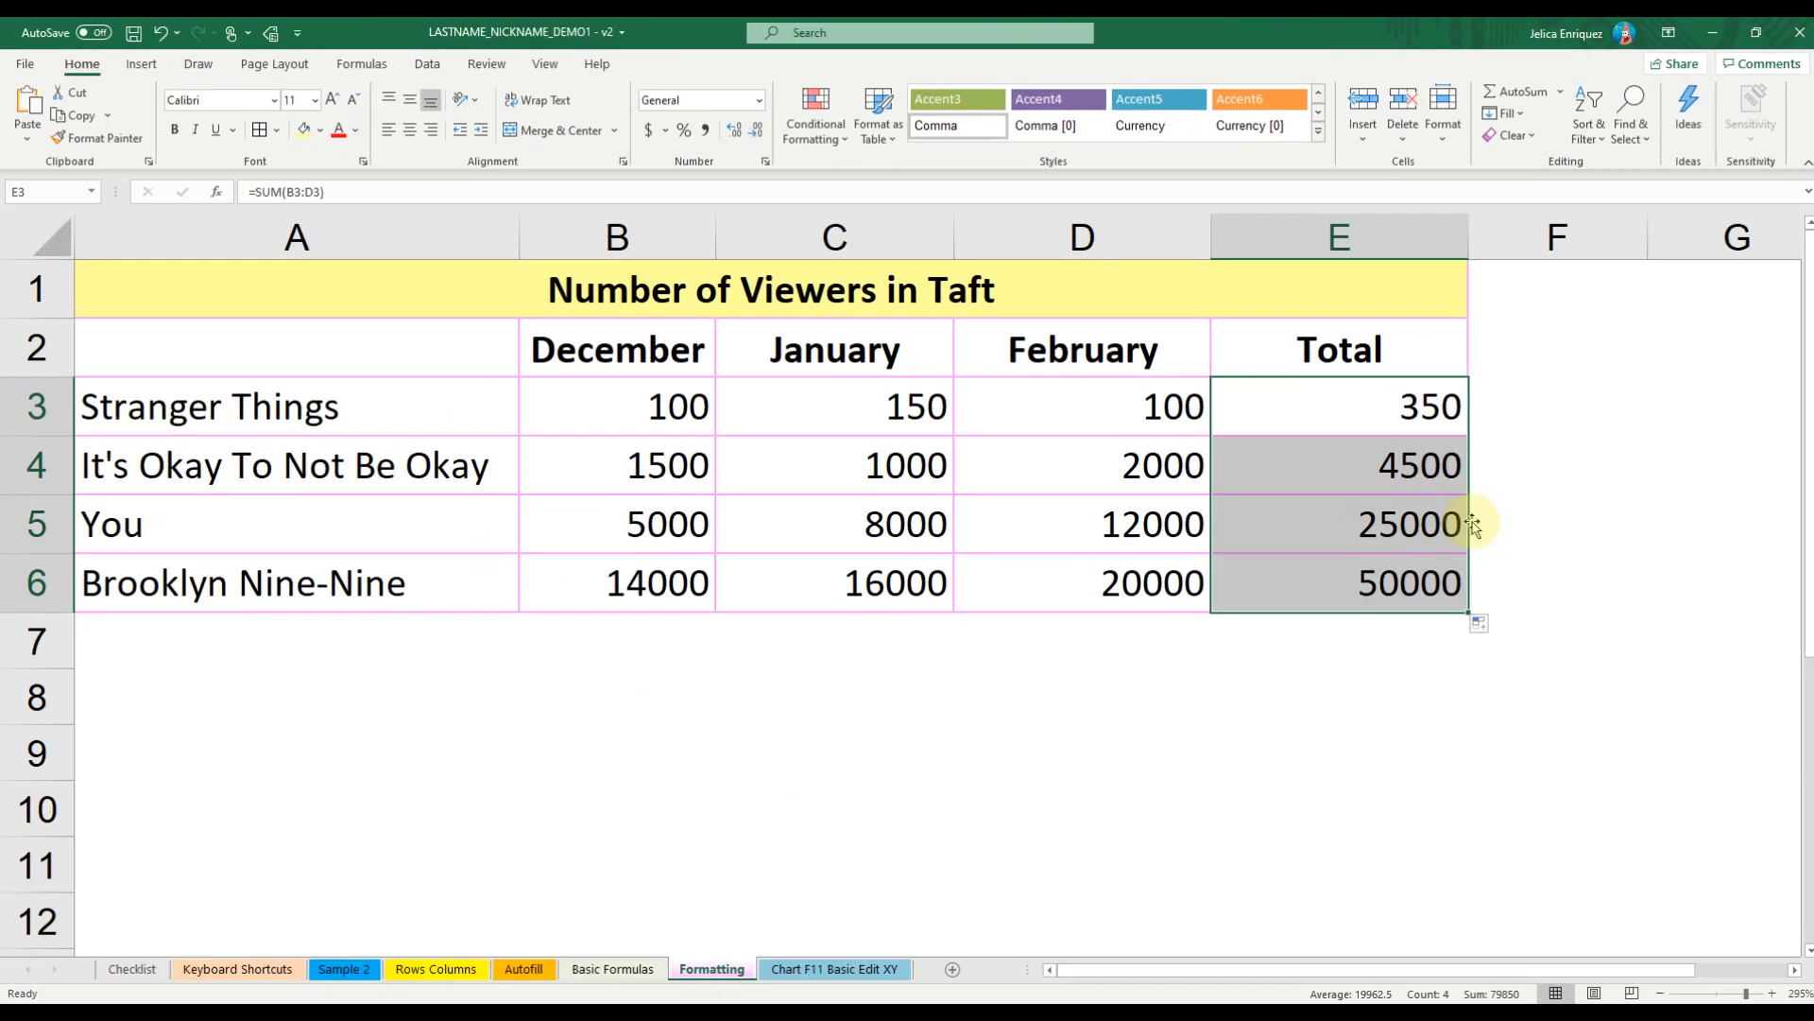
pyautogui.click(1377, 413)
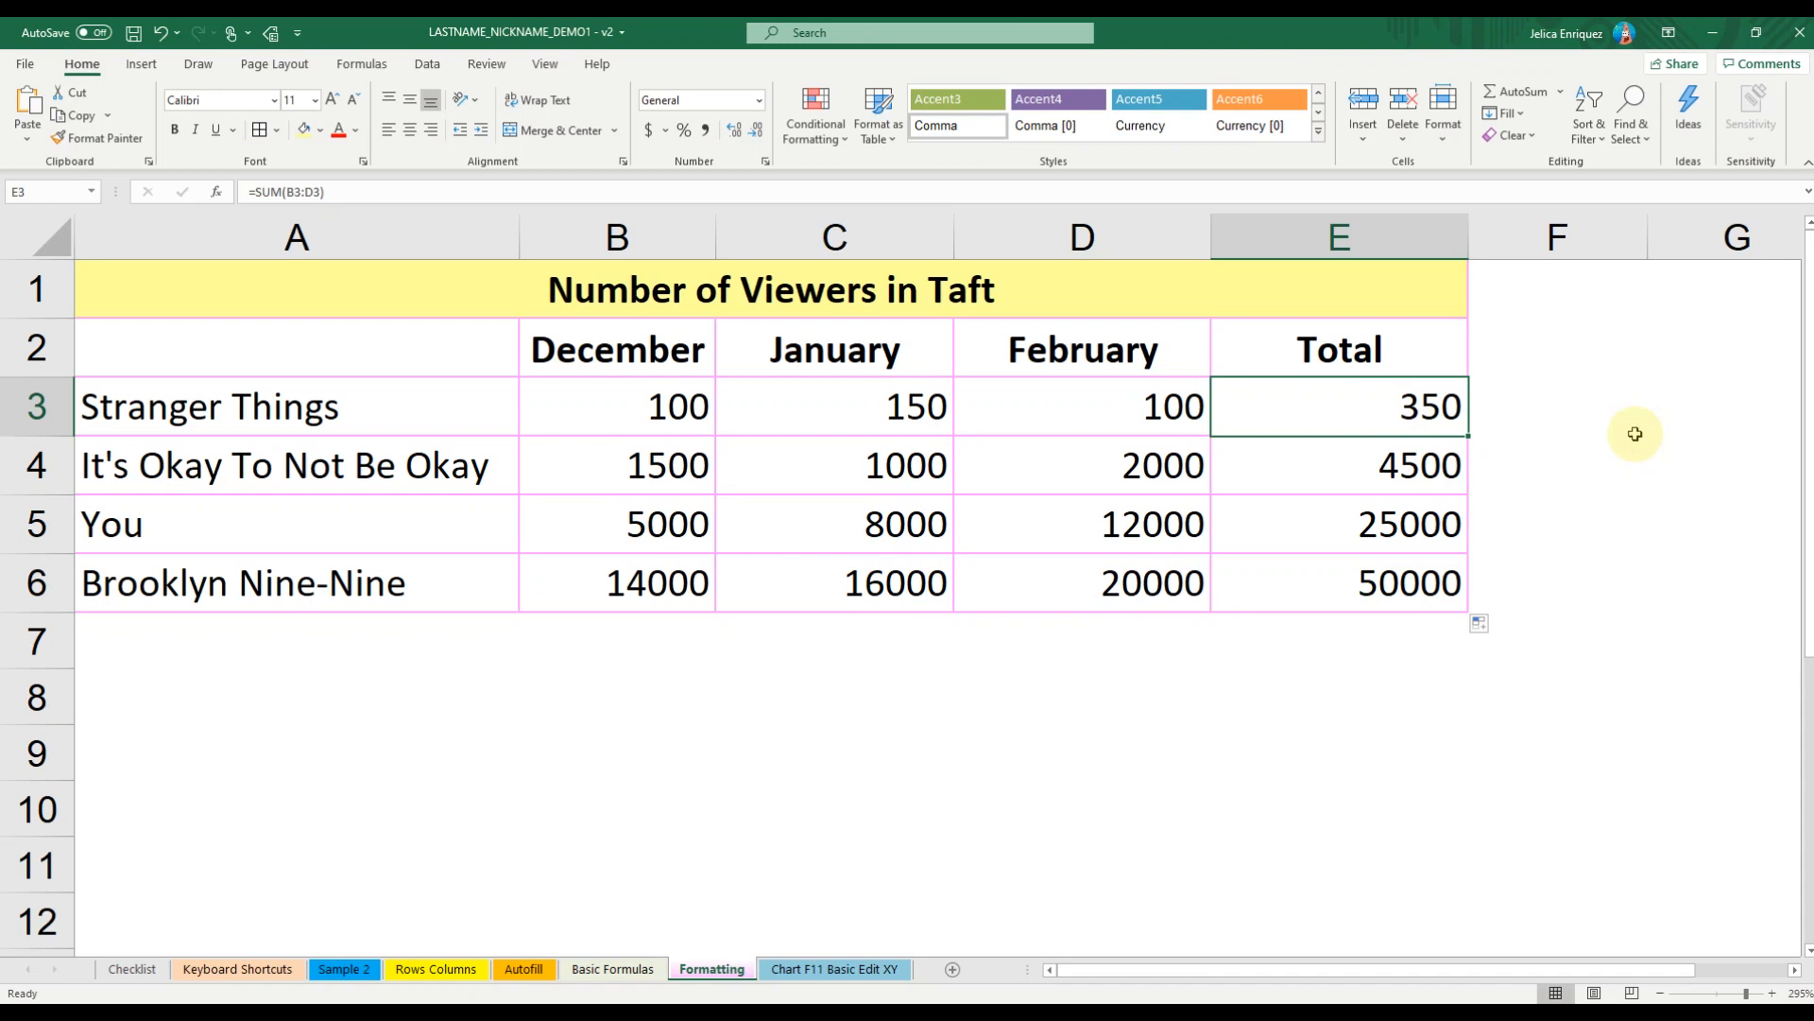
# Format the viewer figures in B3:E6 as Currency with the ₱ English (Philippines) symbol, and autofit the width of column B.
pyautogui.click(638, 388)
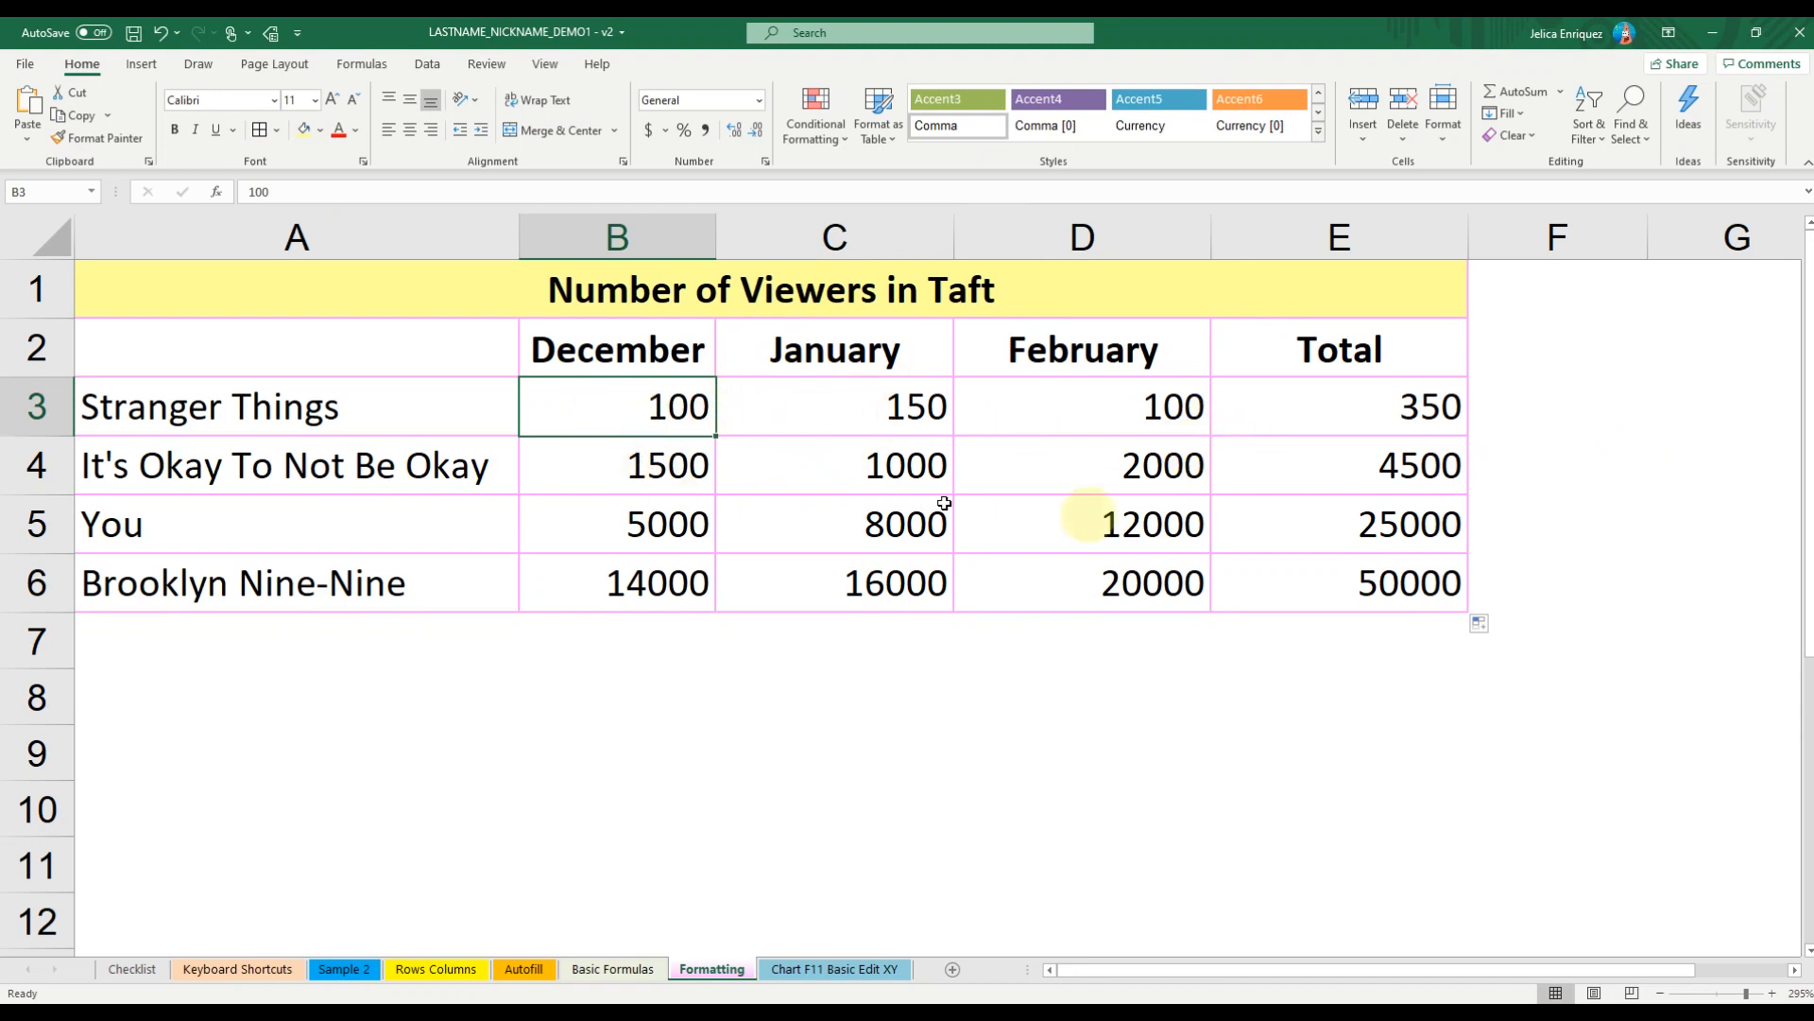
pyautogui.moveTo(608, 405); pyautogui.dragTo(1372, 572)
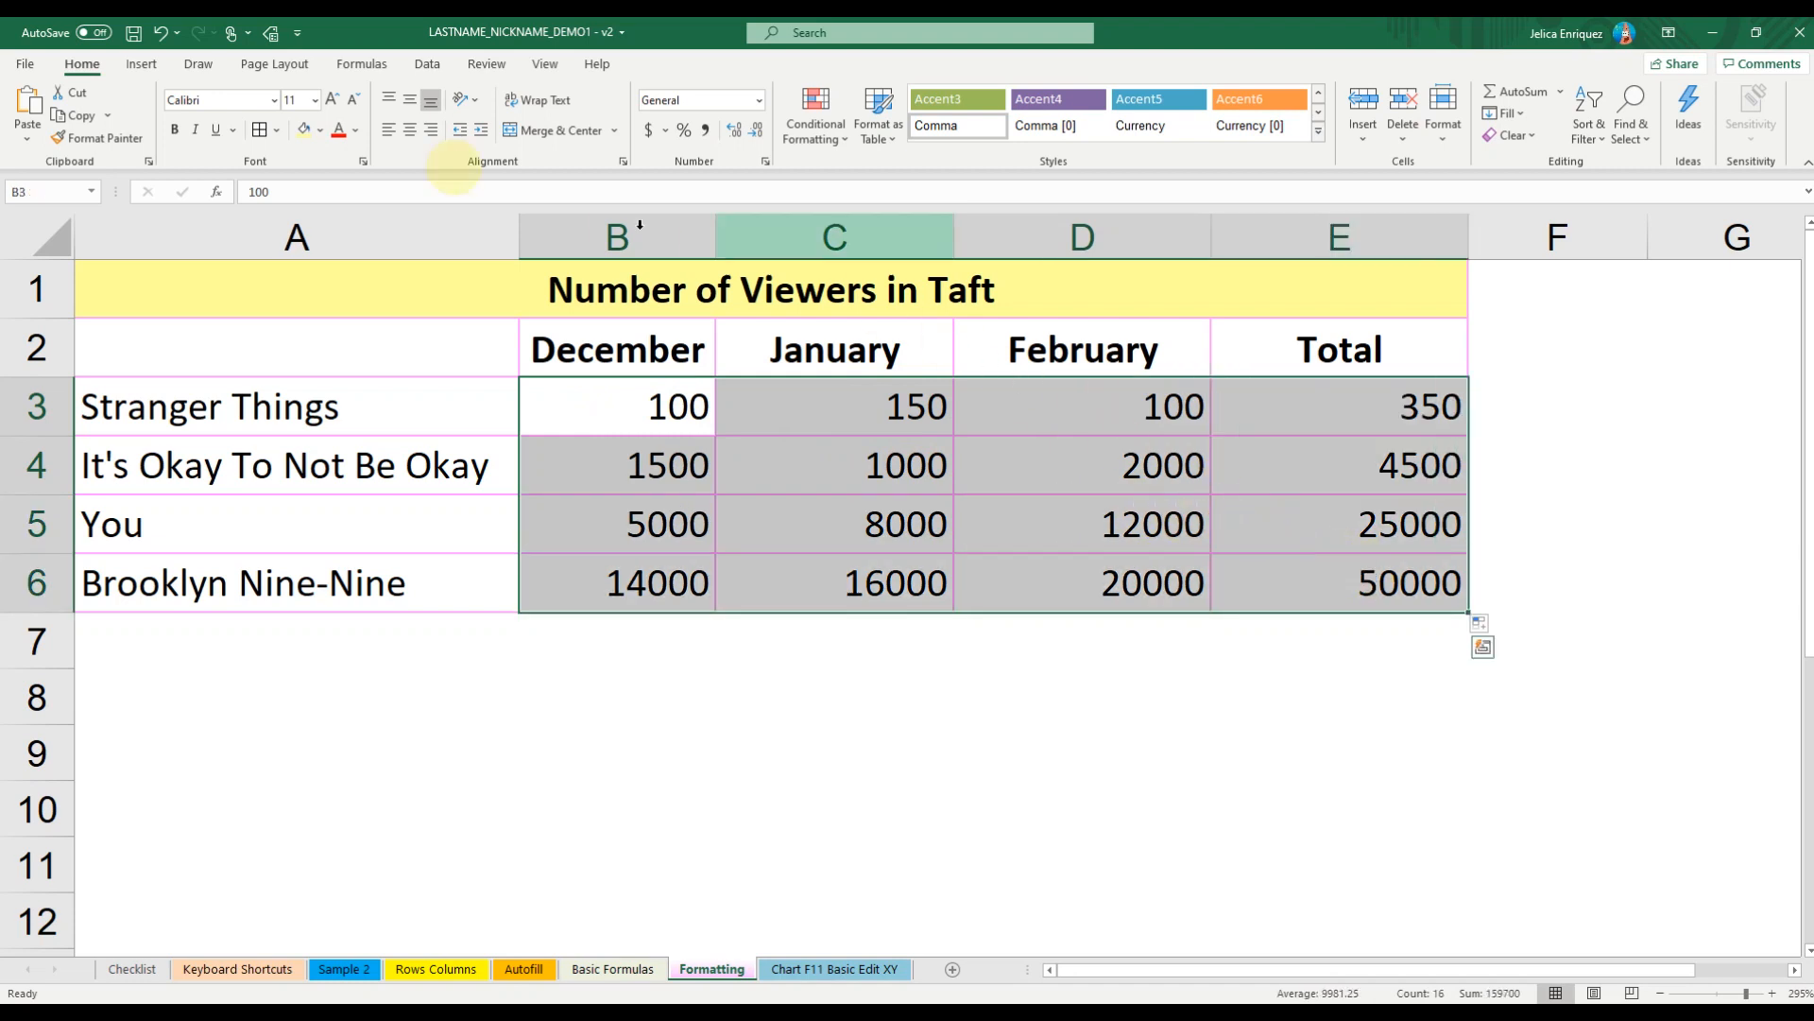
pyautogui.click(760, 104)
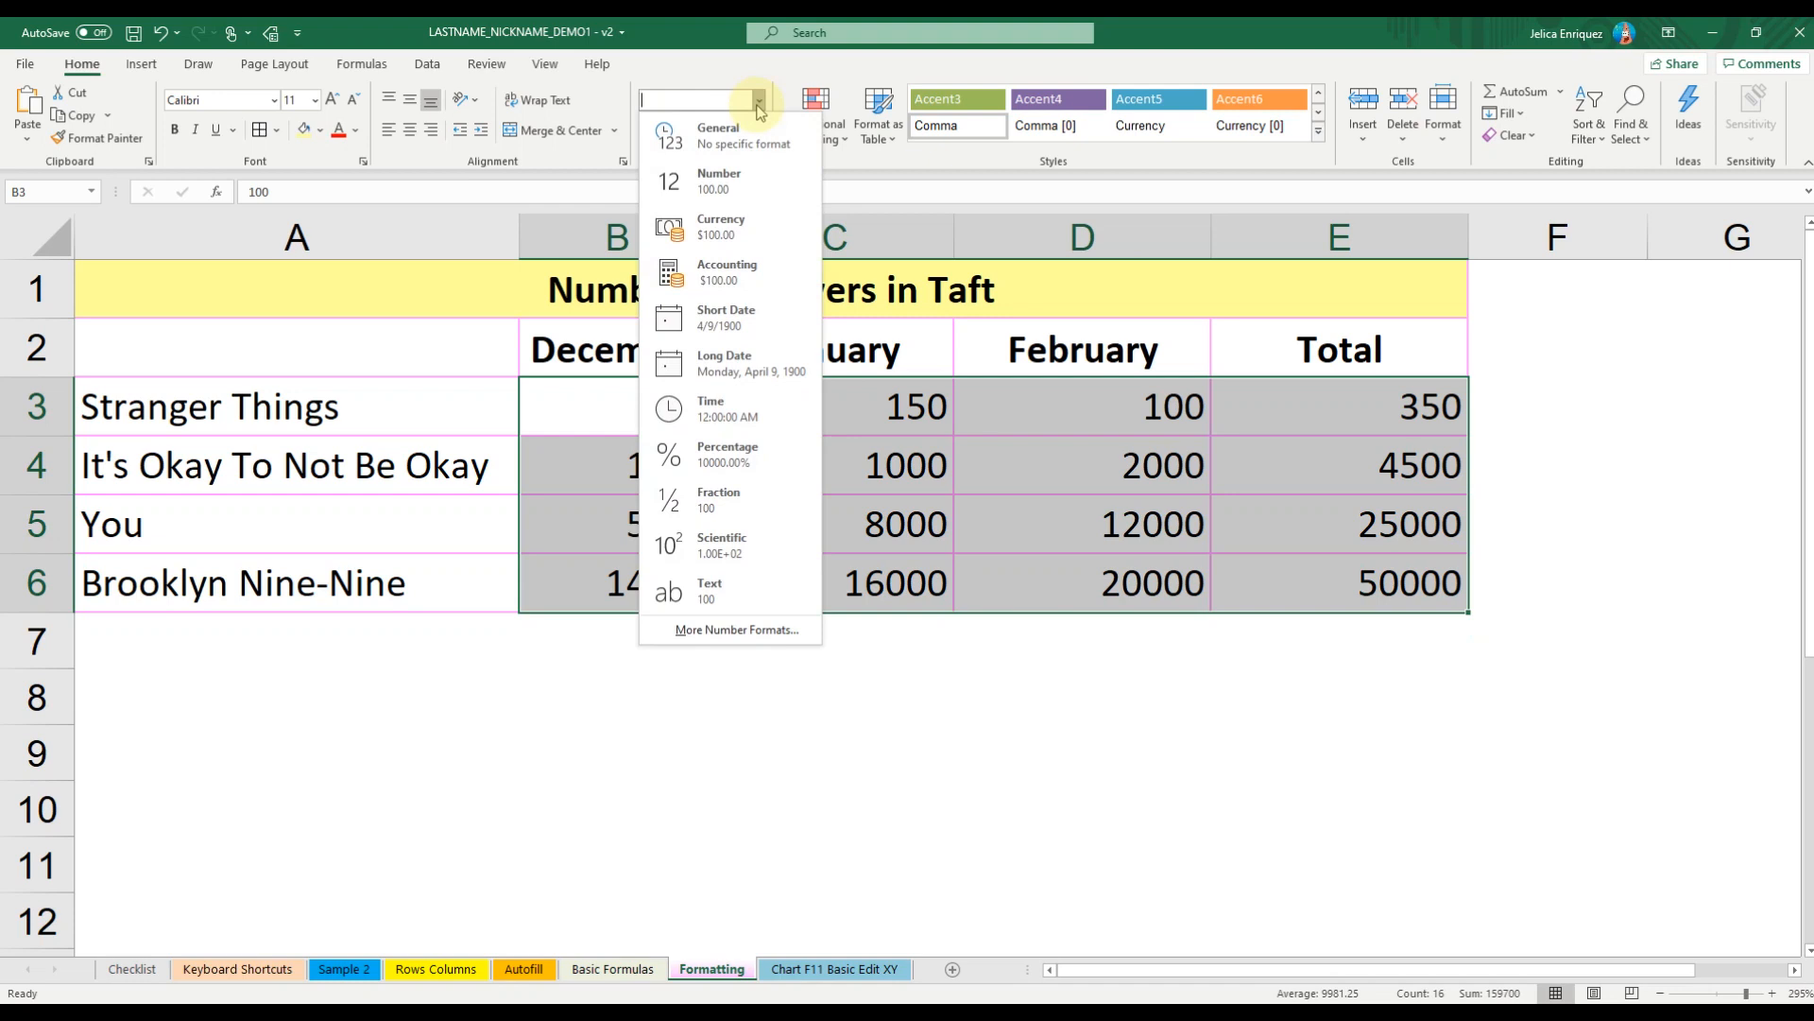
pyautogui.click(760, 106)
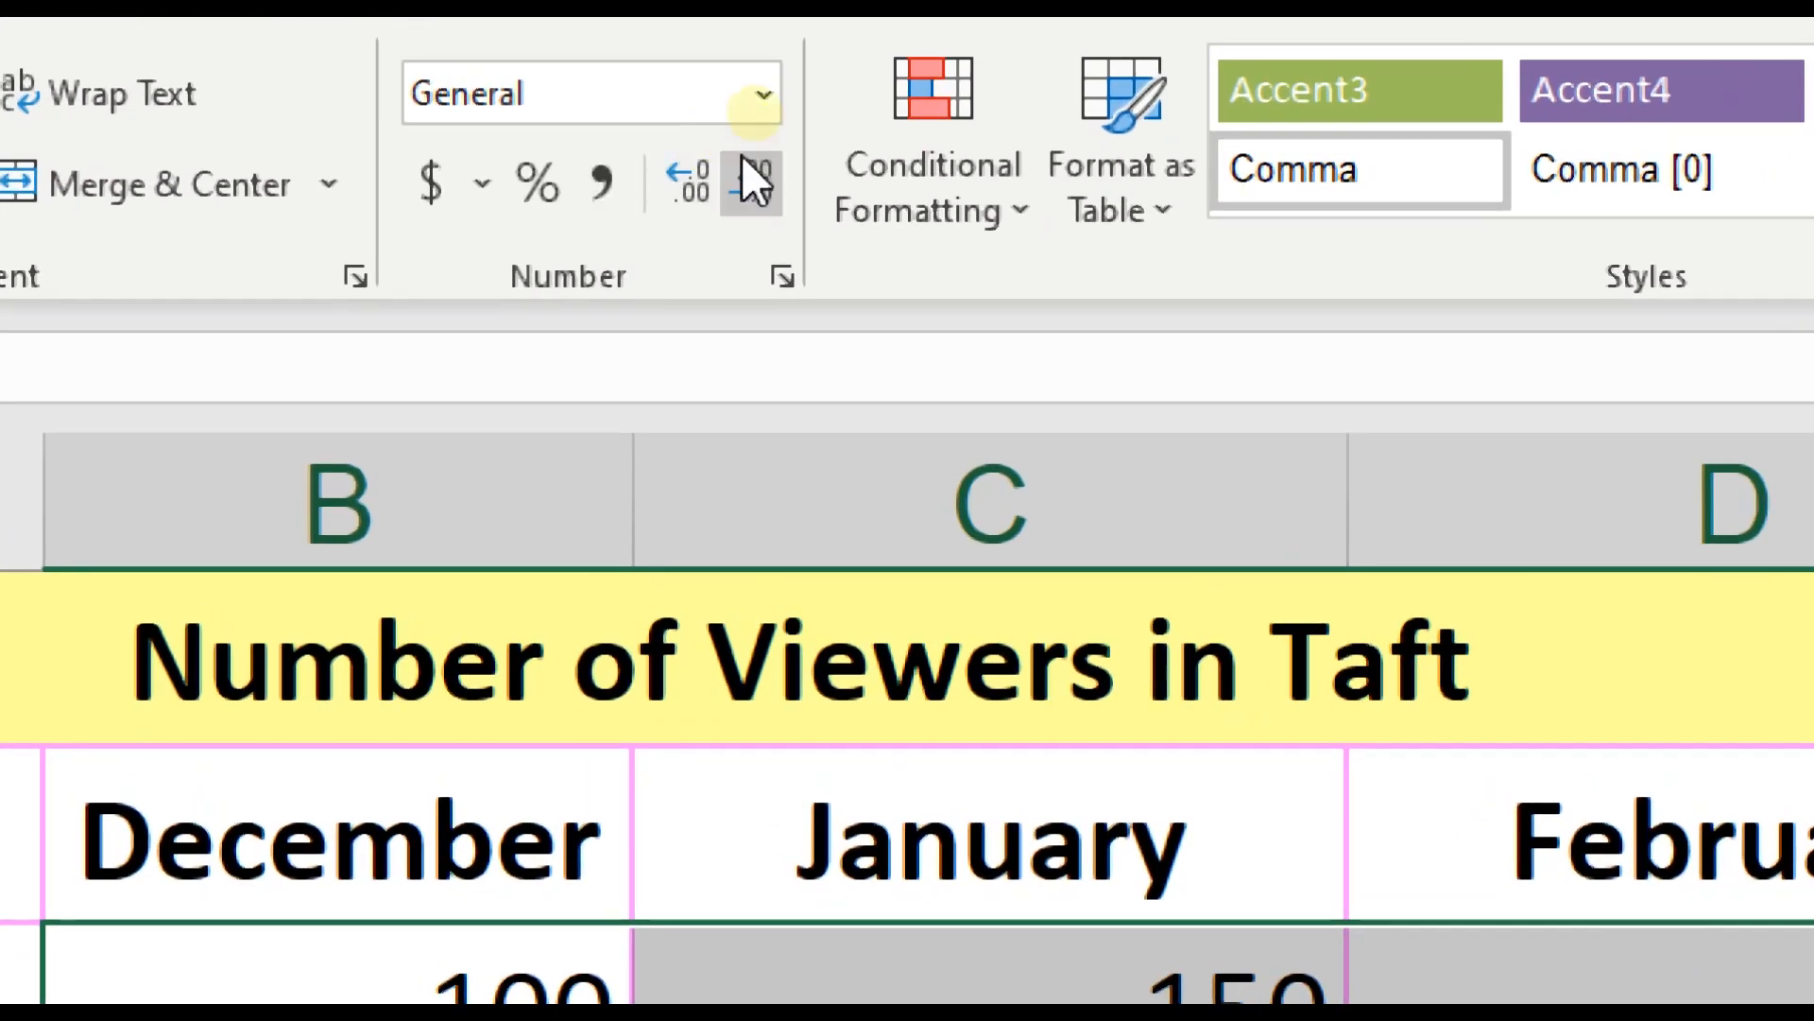
pyautogui.click(767, 102)
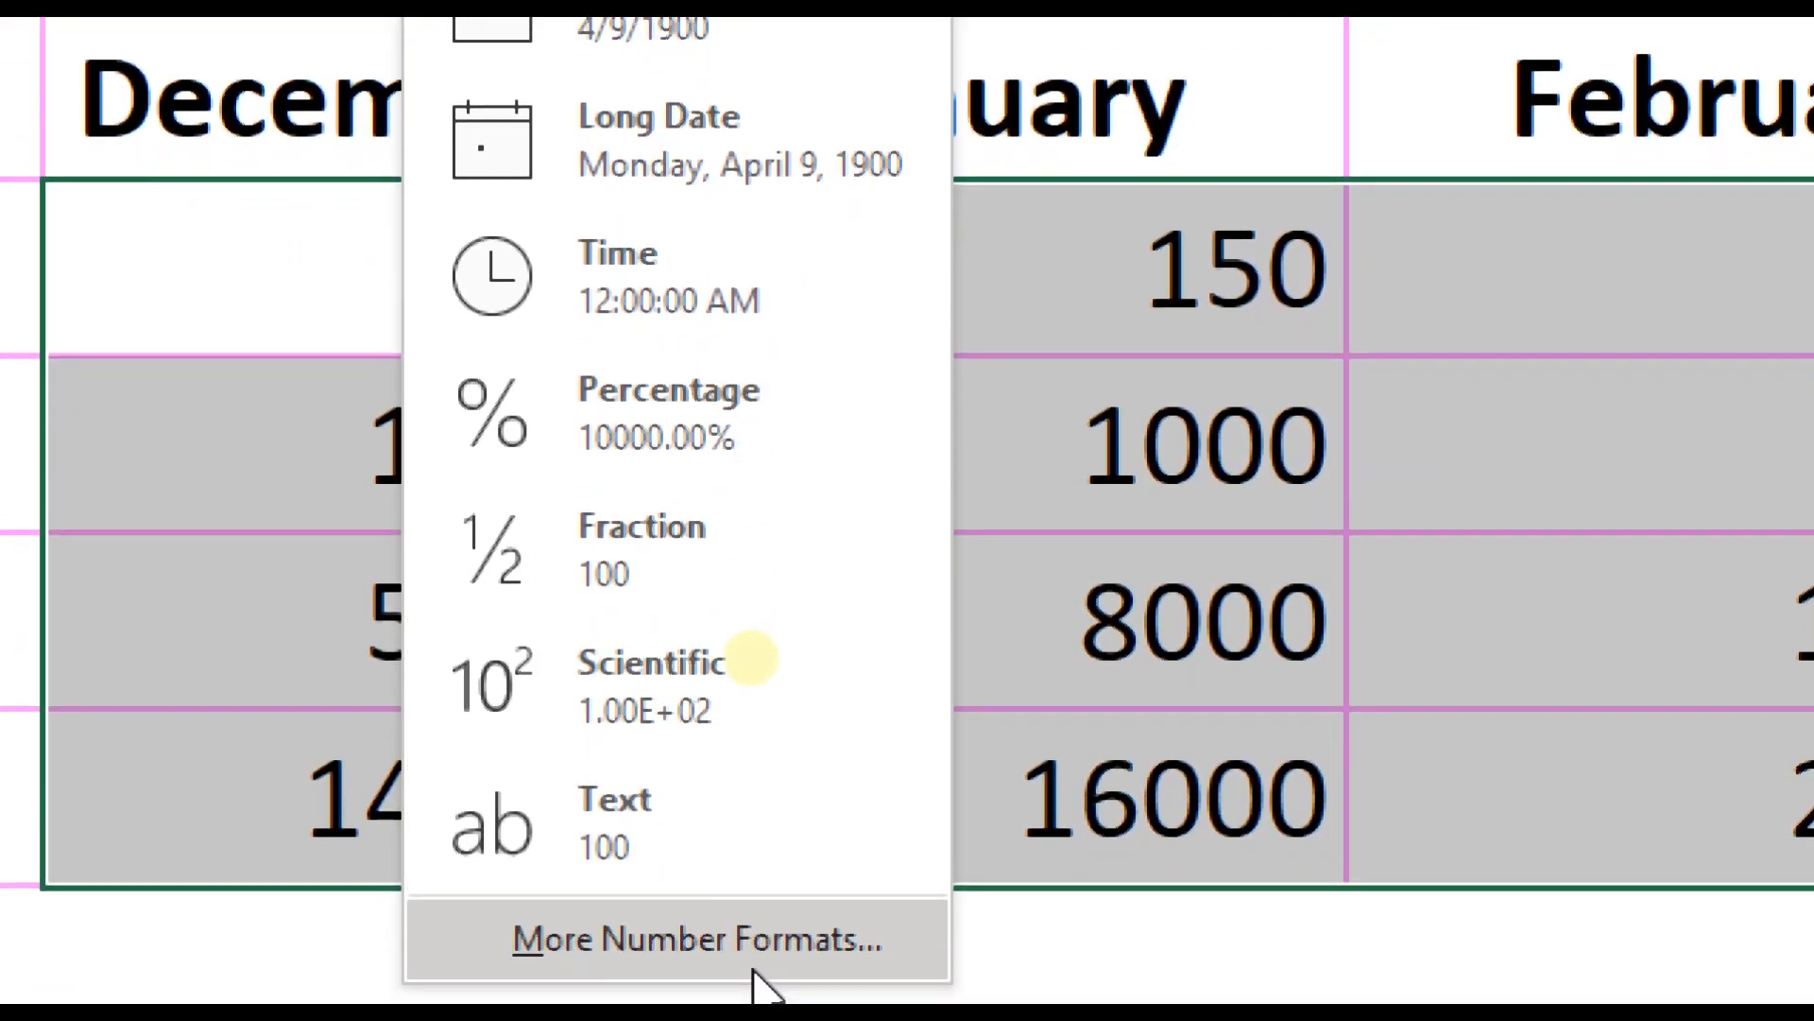
pyautogui.click(855, 905)
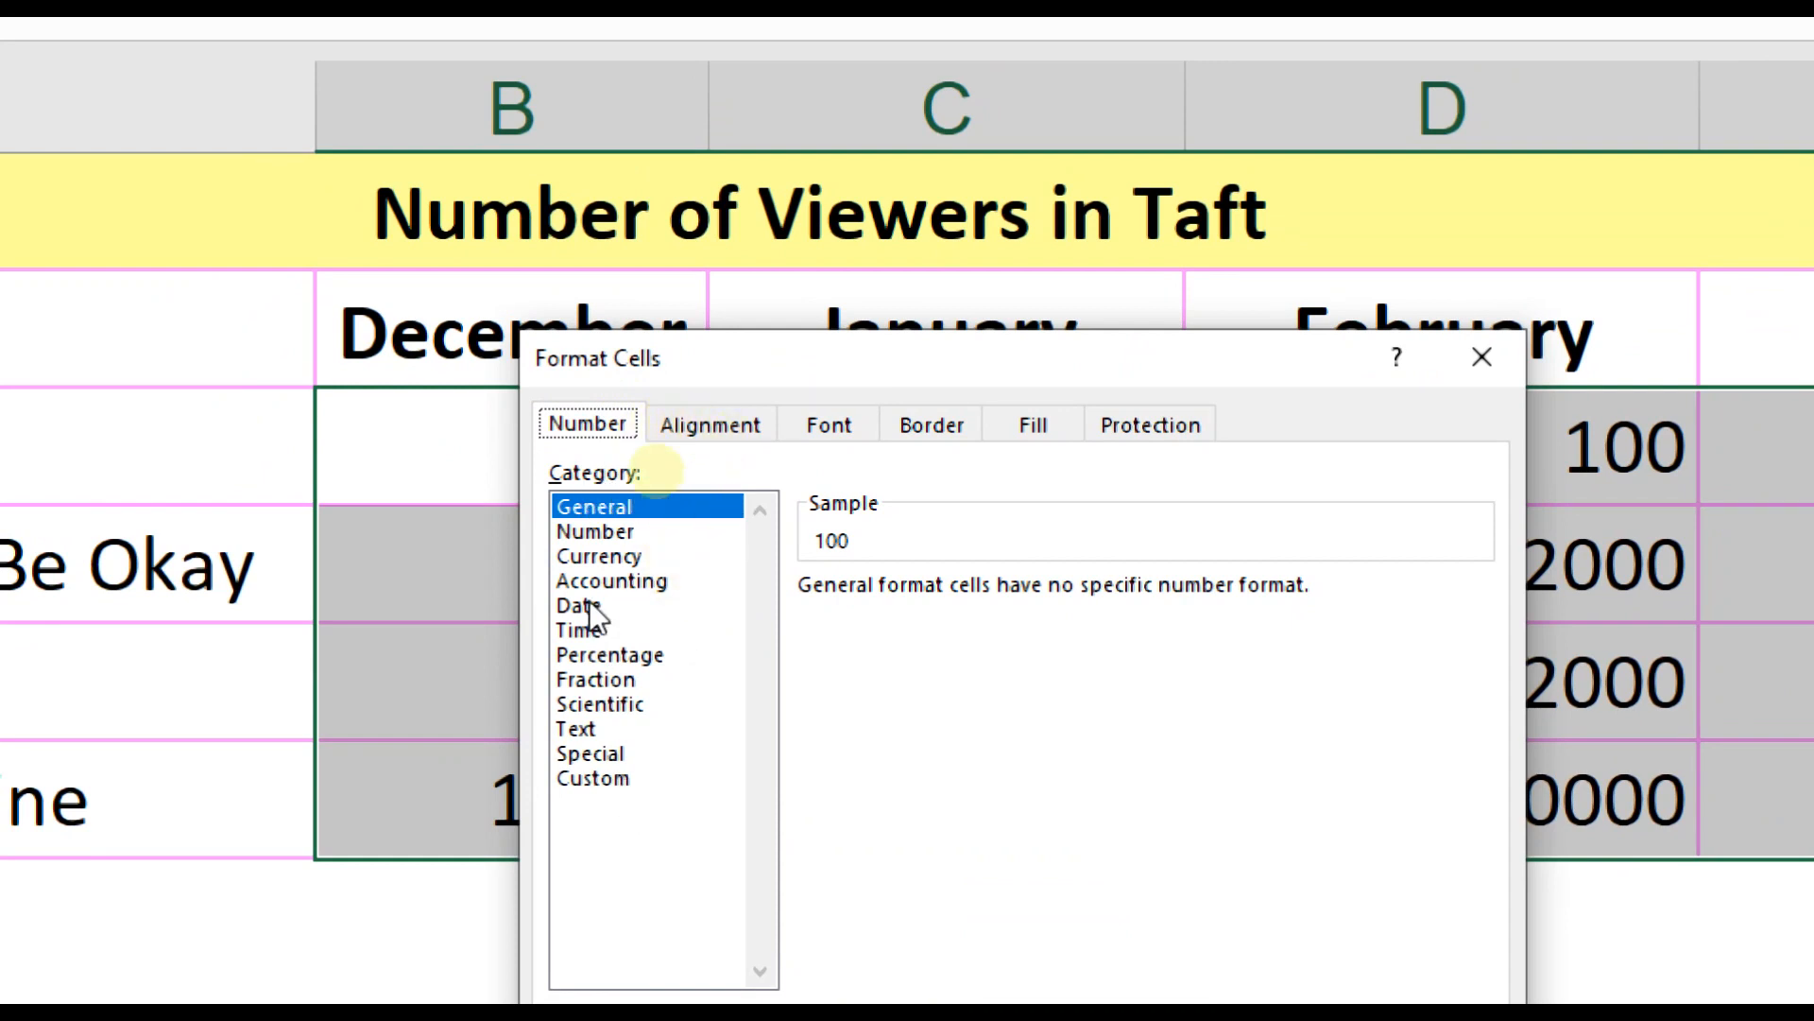
pyautogui.click(593, 557)
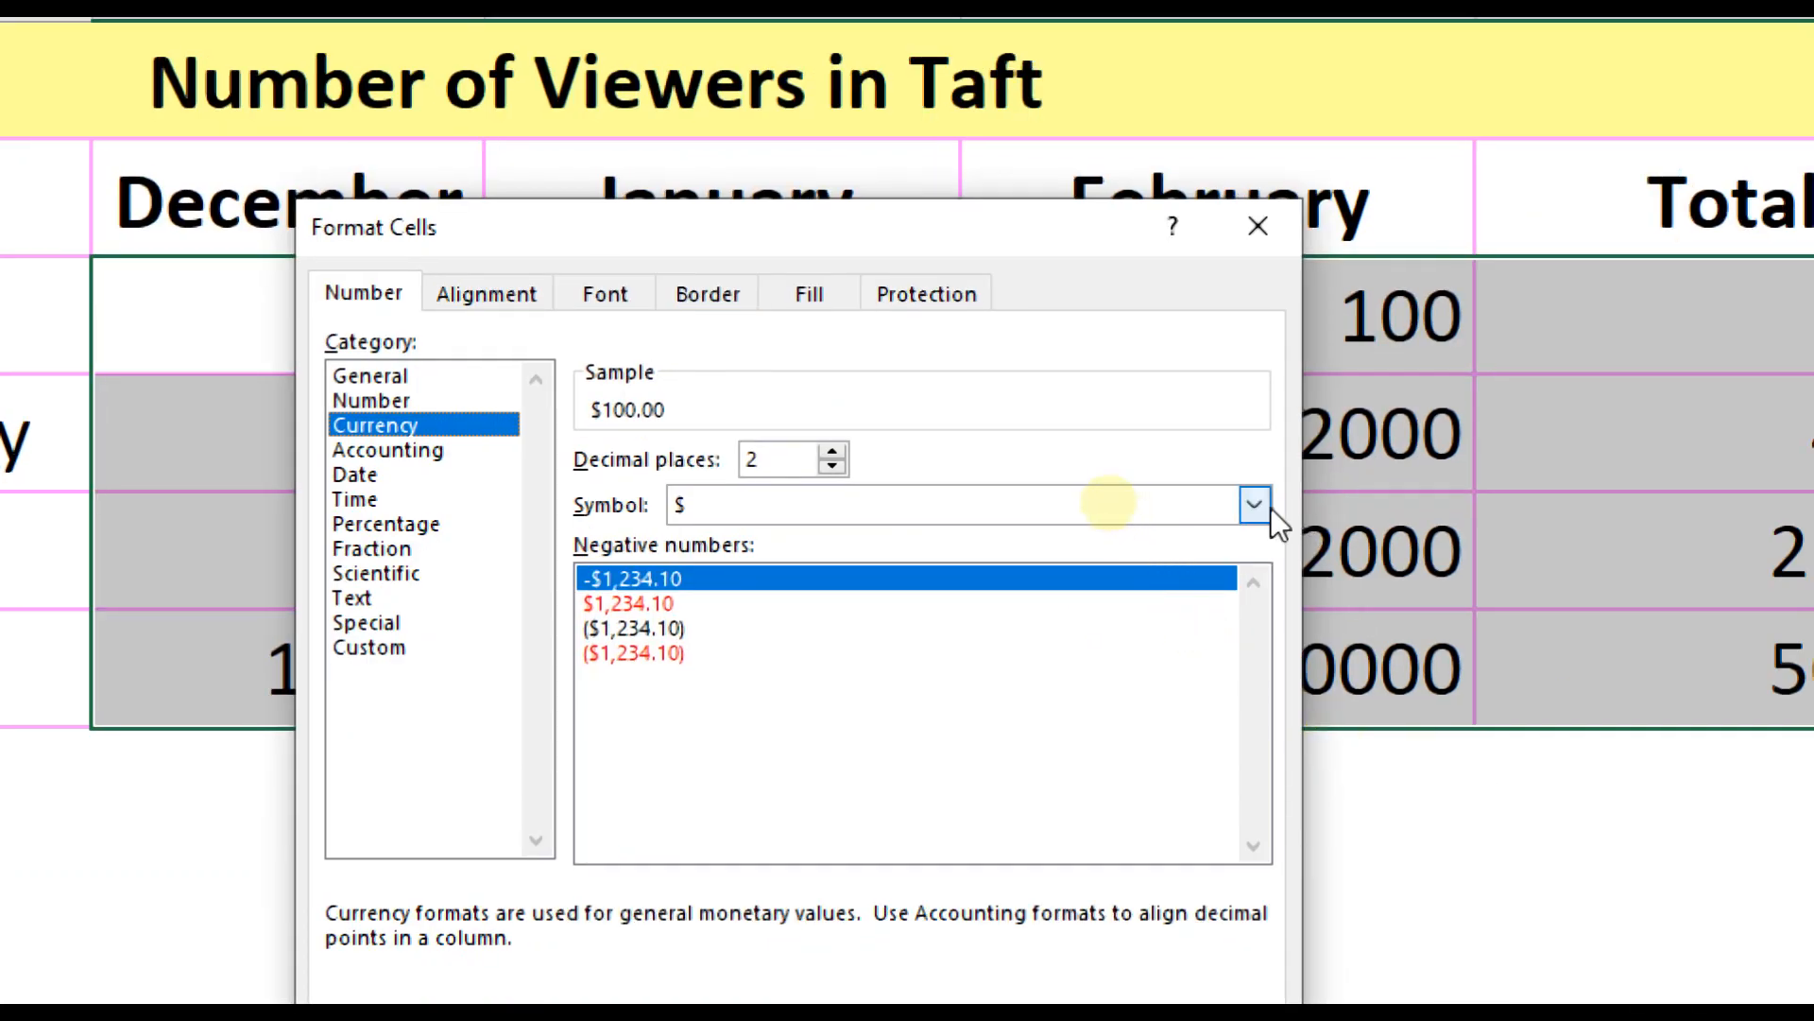
pyautogui.click(1254, 505)
pyautogui.moveTo(1259, 576); pyautogui.dragTo(1245, 618)
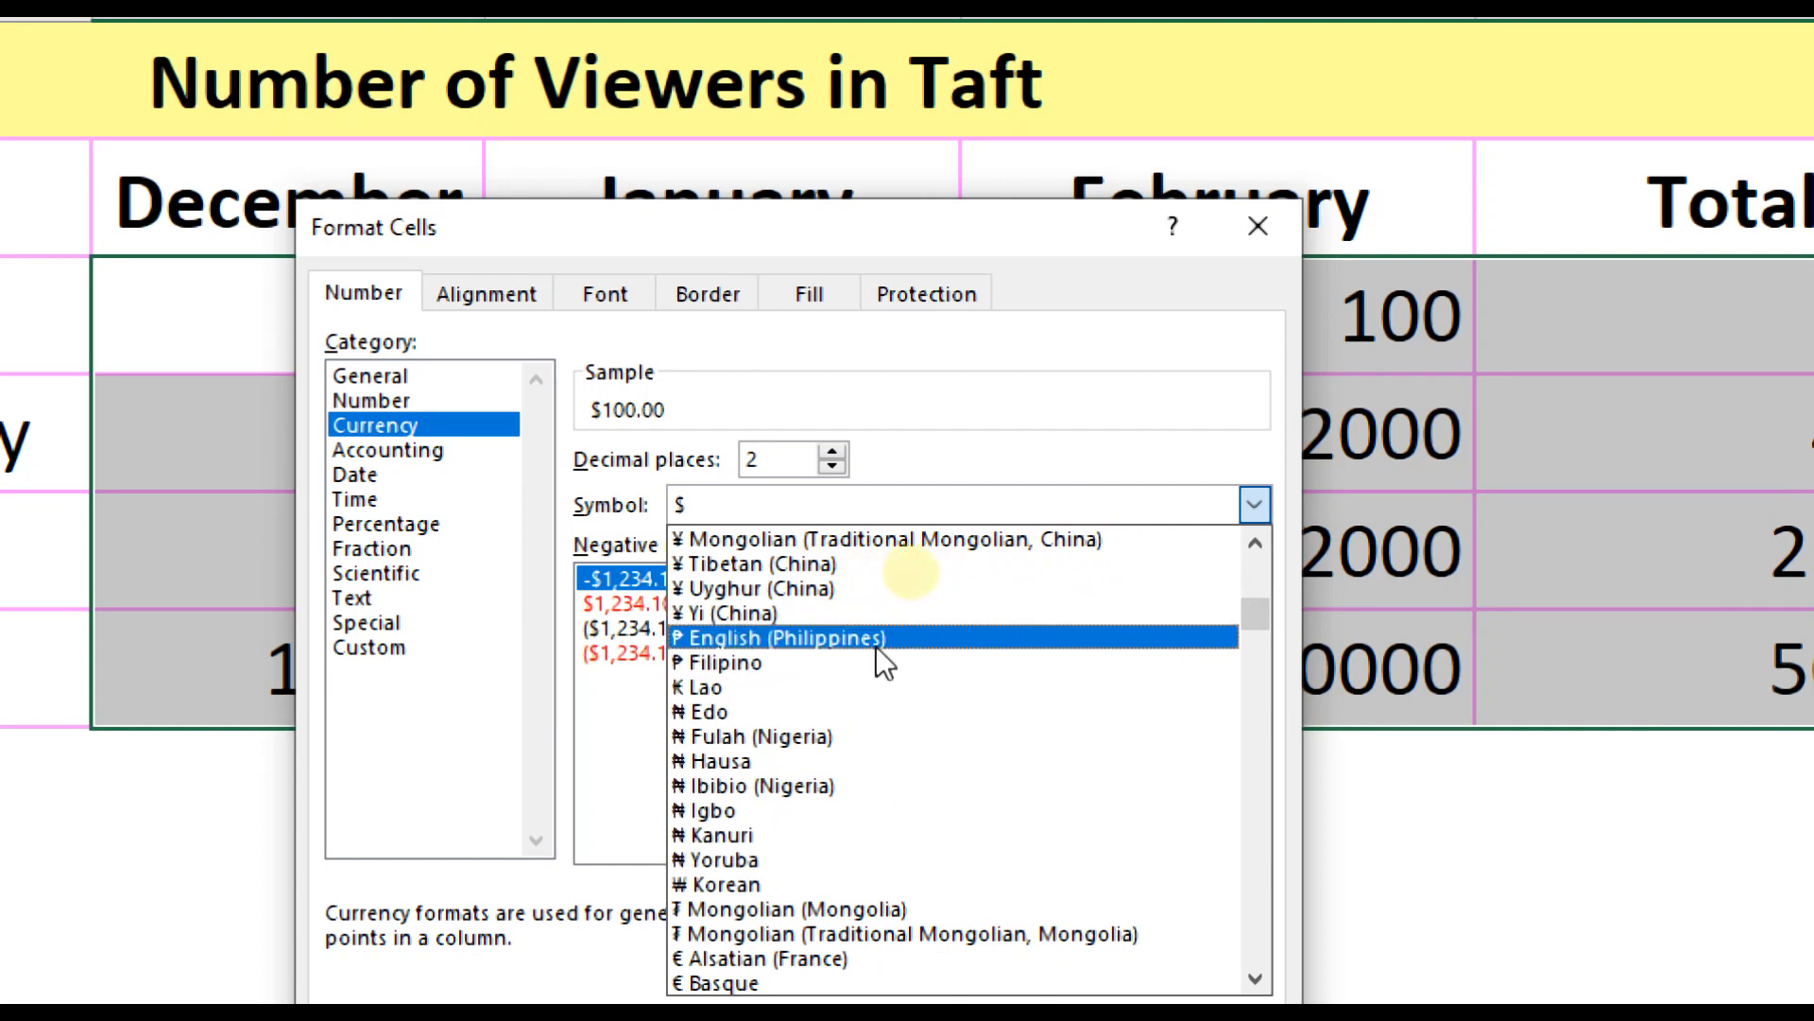
pyautogui.press('p')
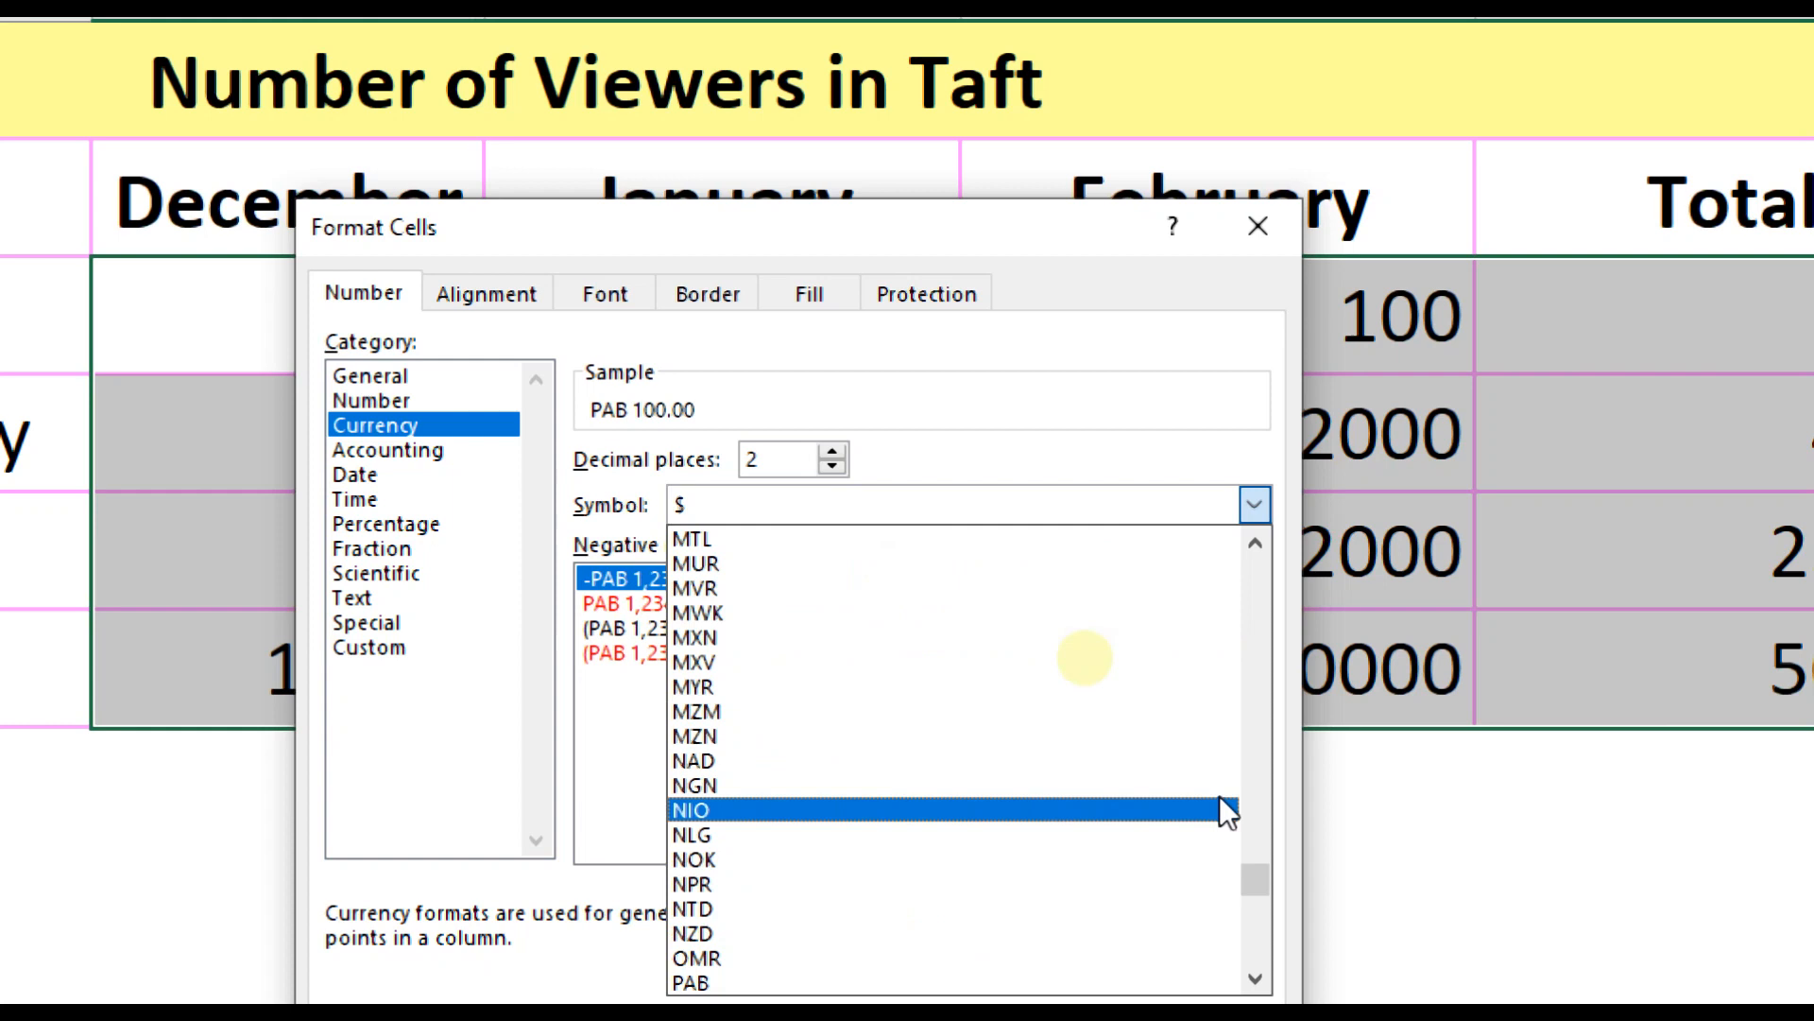
pyautogui.click(1255, 976)
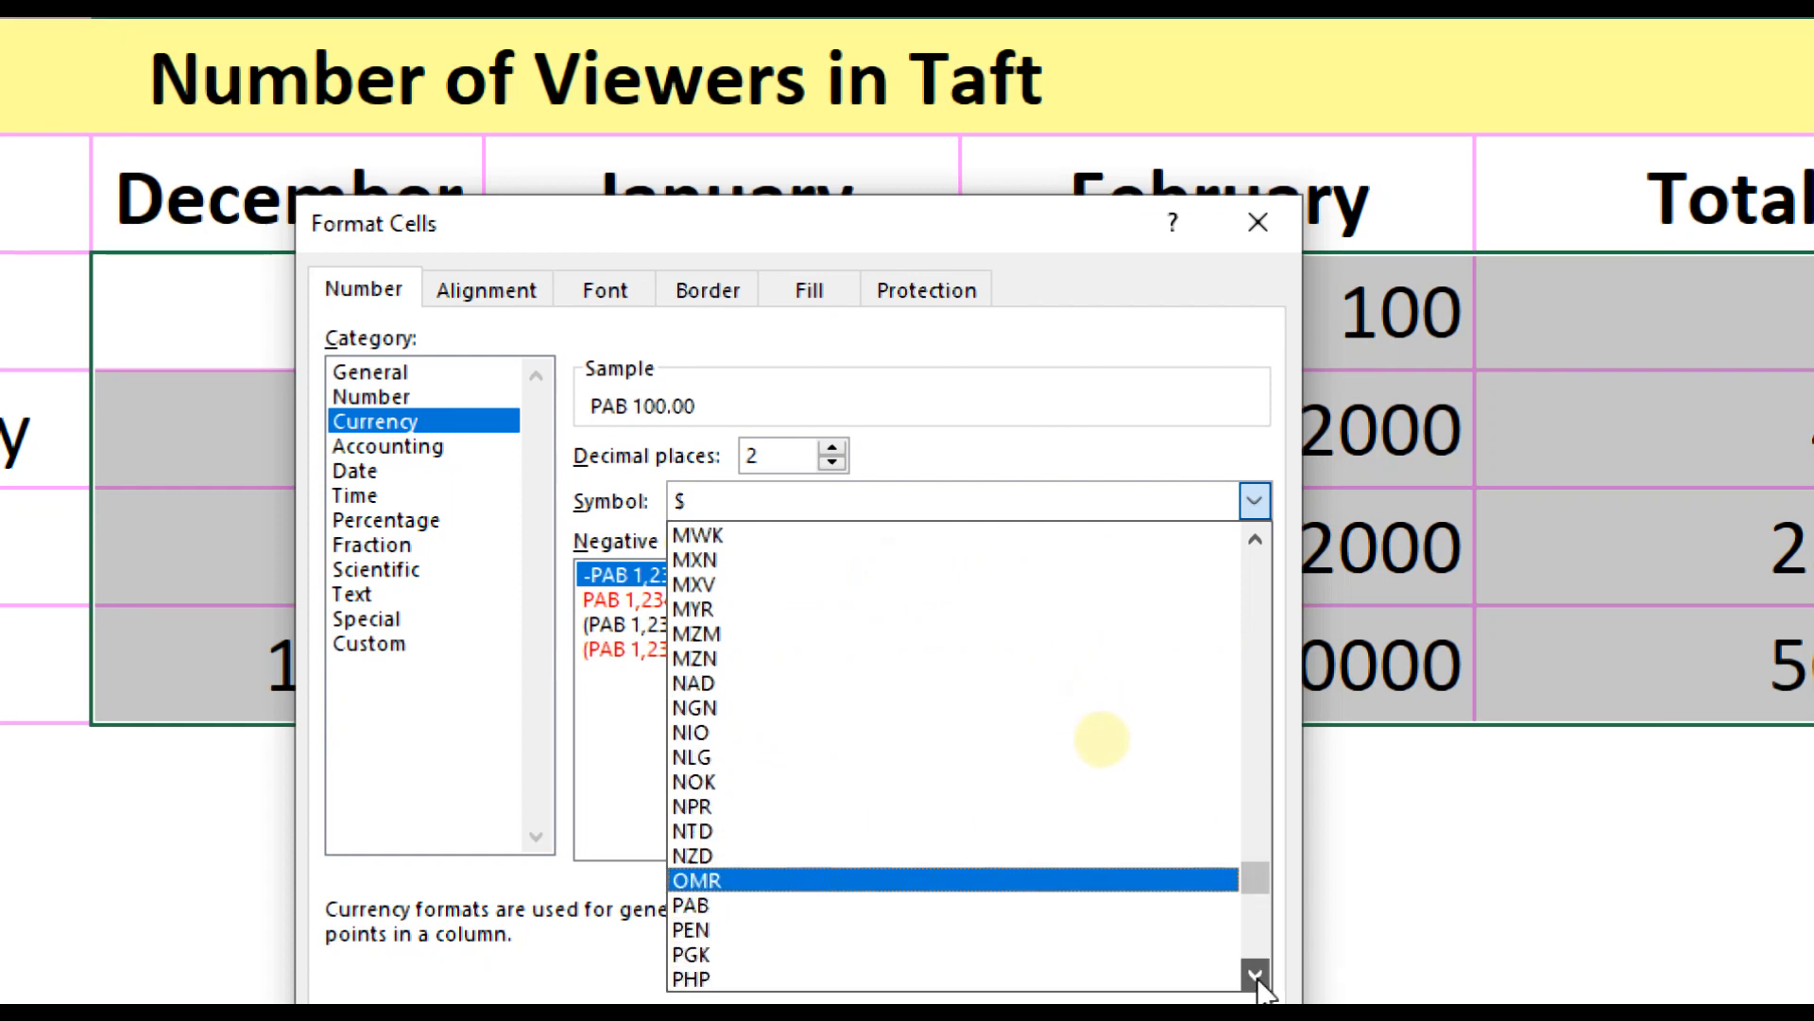
pyautogui.moveTo(1256, 880); pyautogui.dragTo(1314, 604)
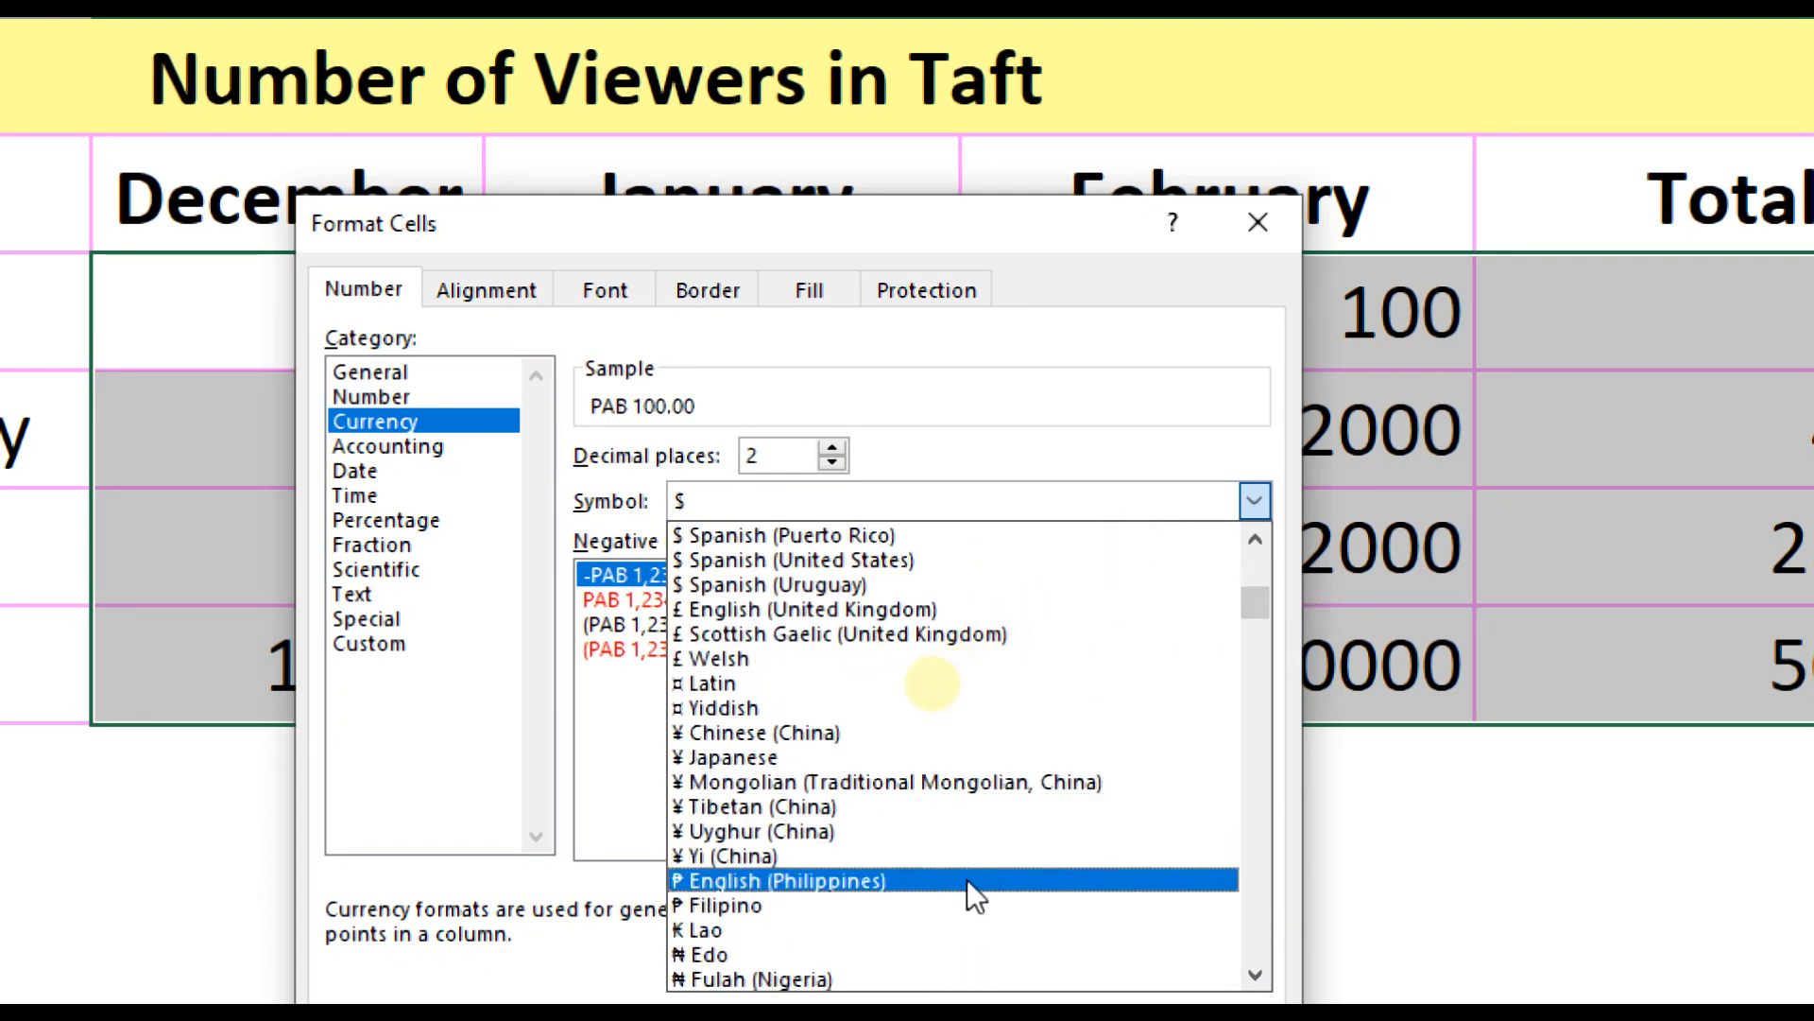
pyautogui.click(765, 884)
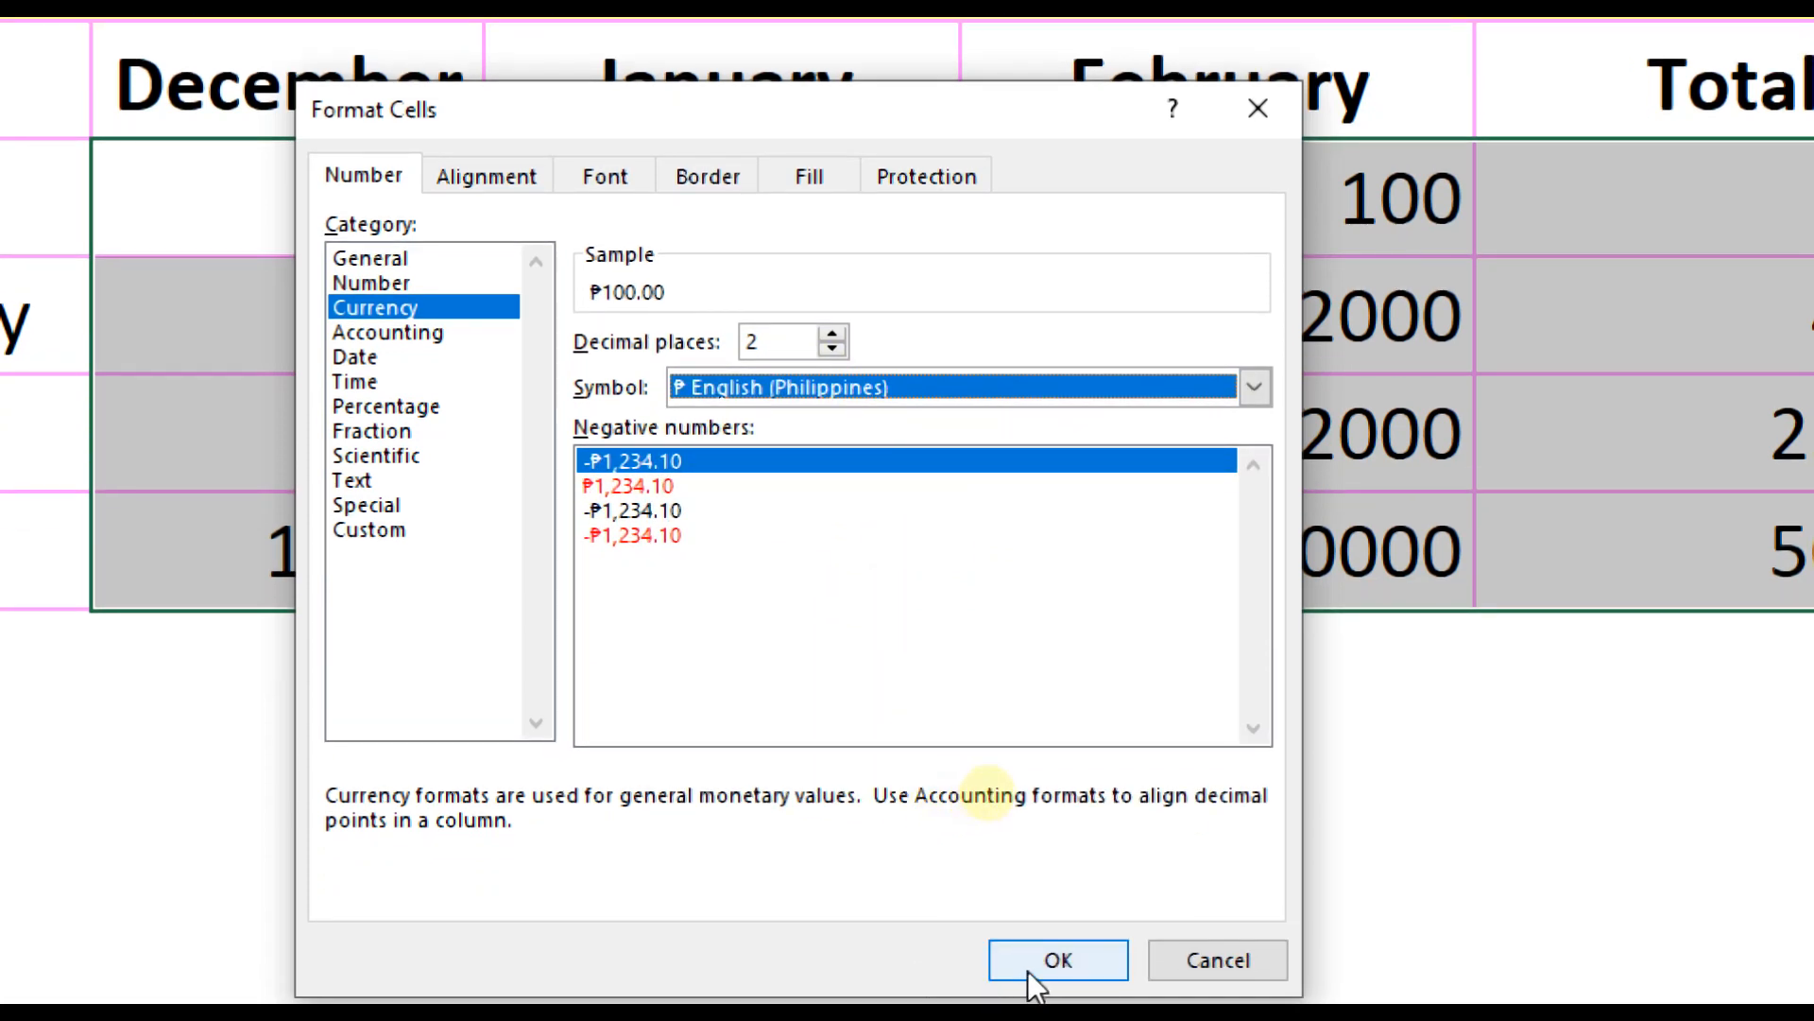
pyautogui.click(1030, 974)
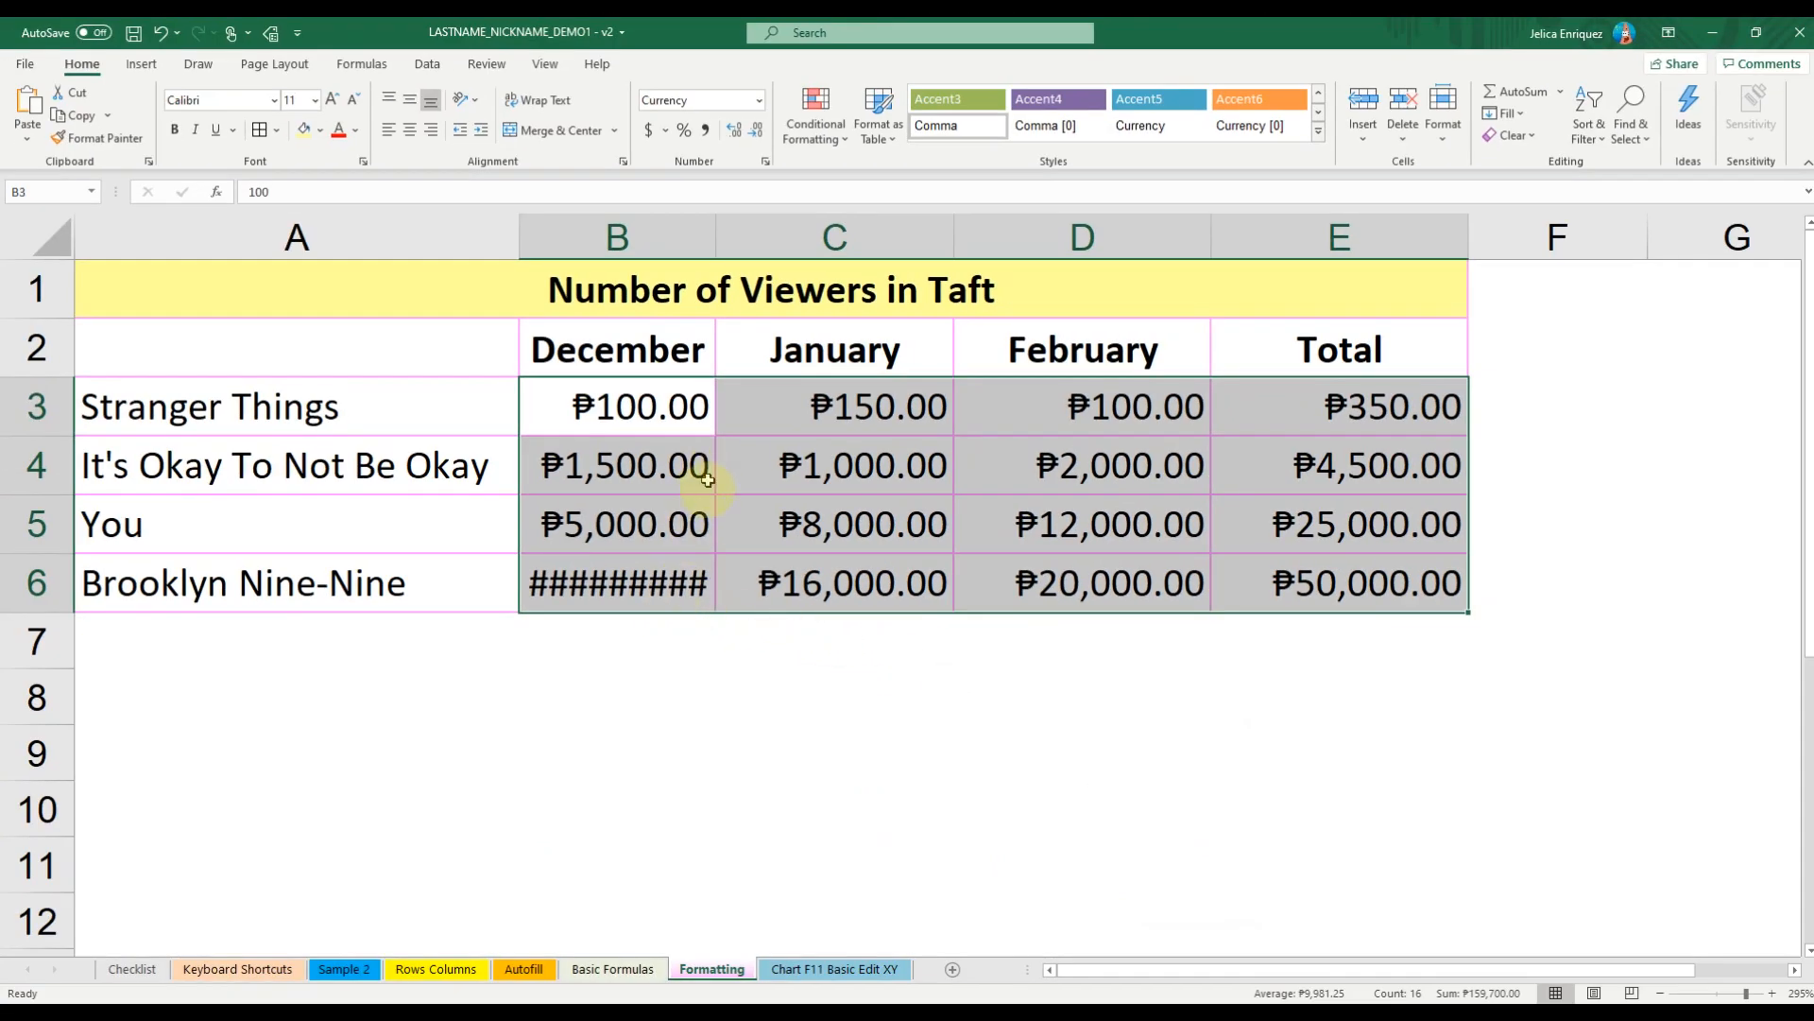
pyautogui.doubleClick(714, 229)
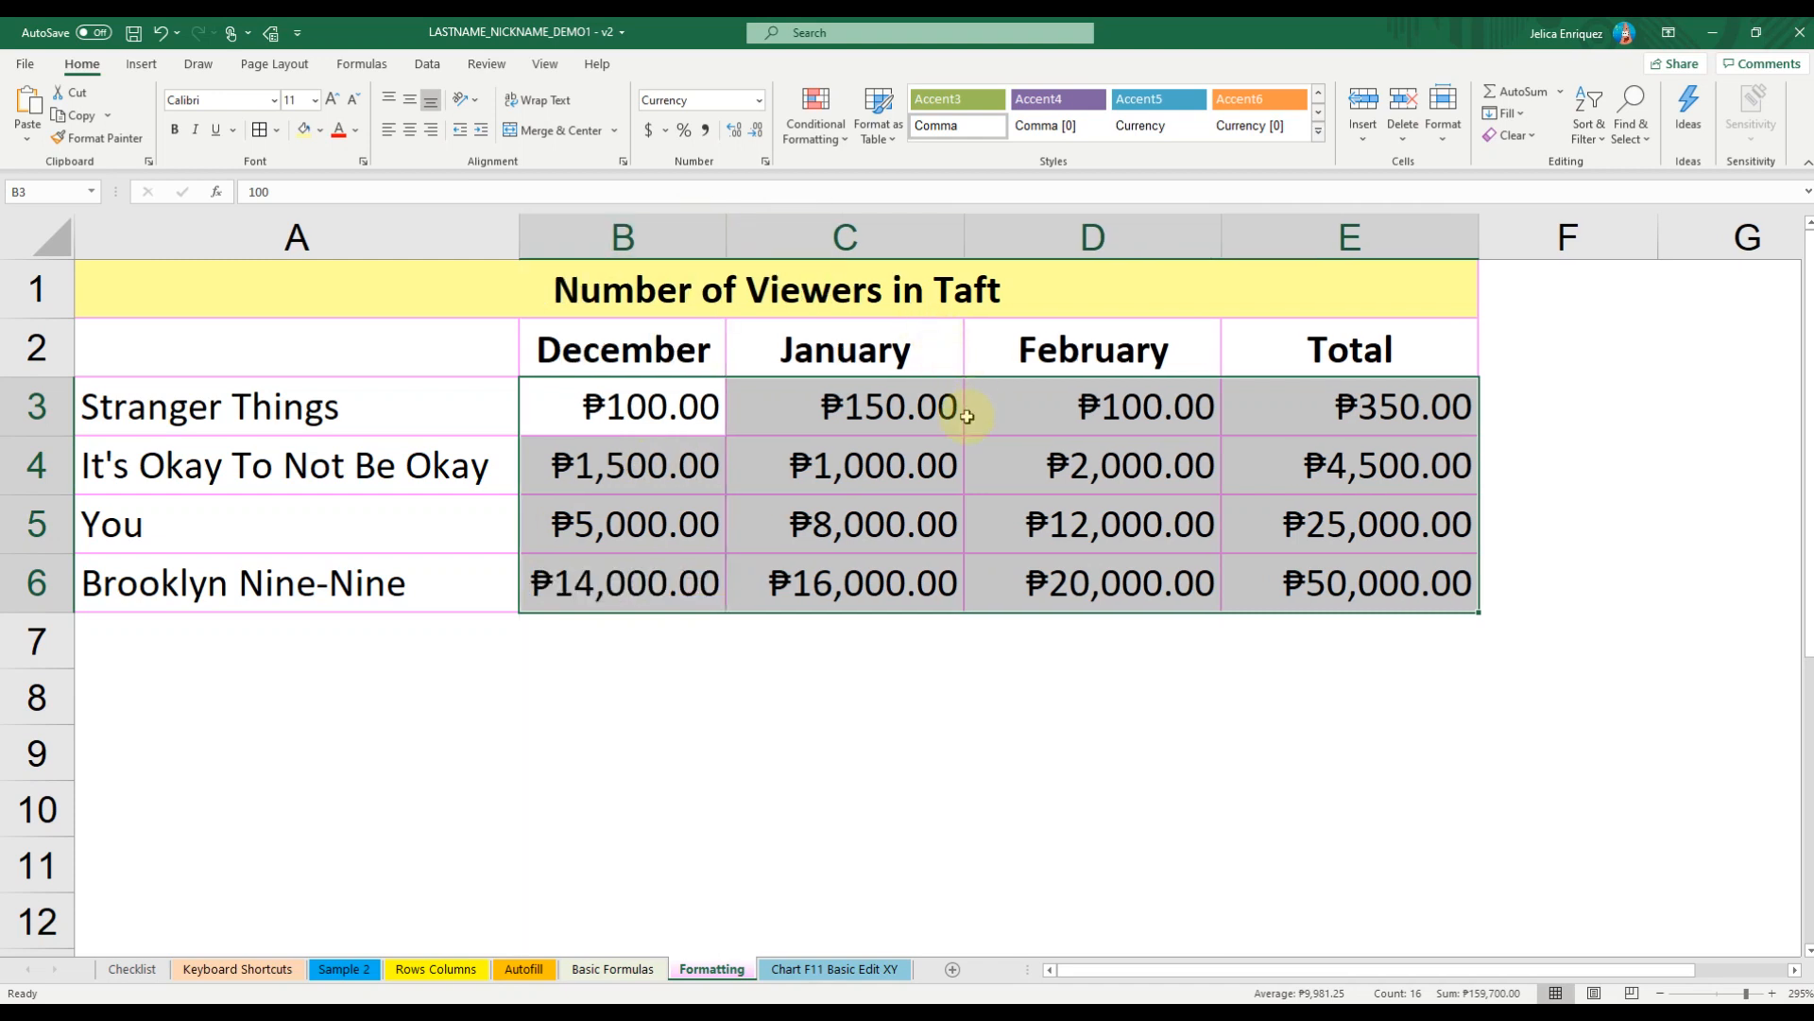
# Prefix the December figure for Stranger Things in cell B3 with the text Php, and undo that edit.
pyautogui.moveTo(648, 405); pyautogui.dragTo(1337, 579)
pyautogui.click(635, 407)
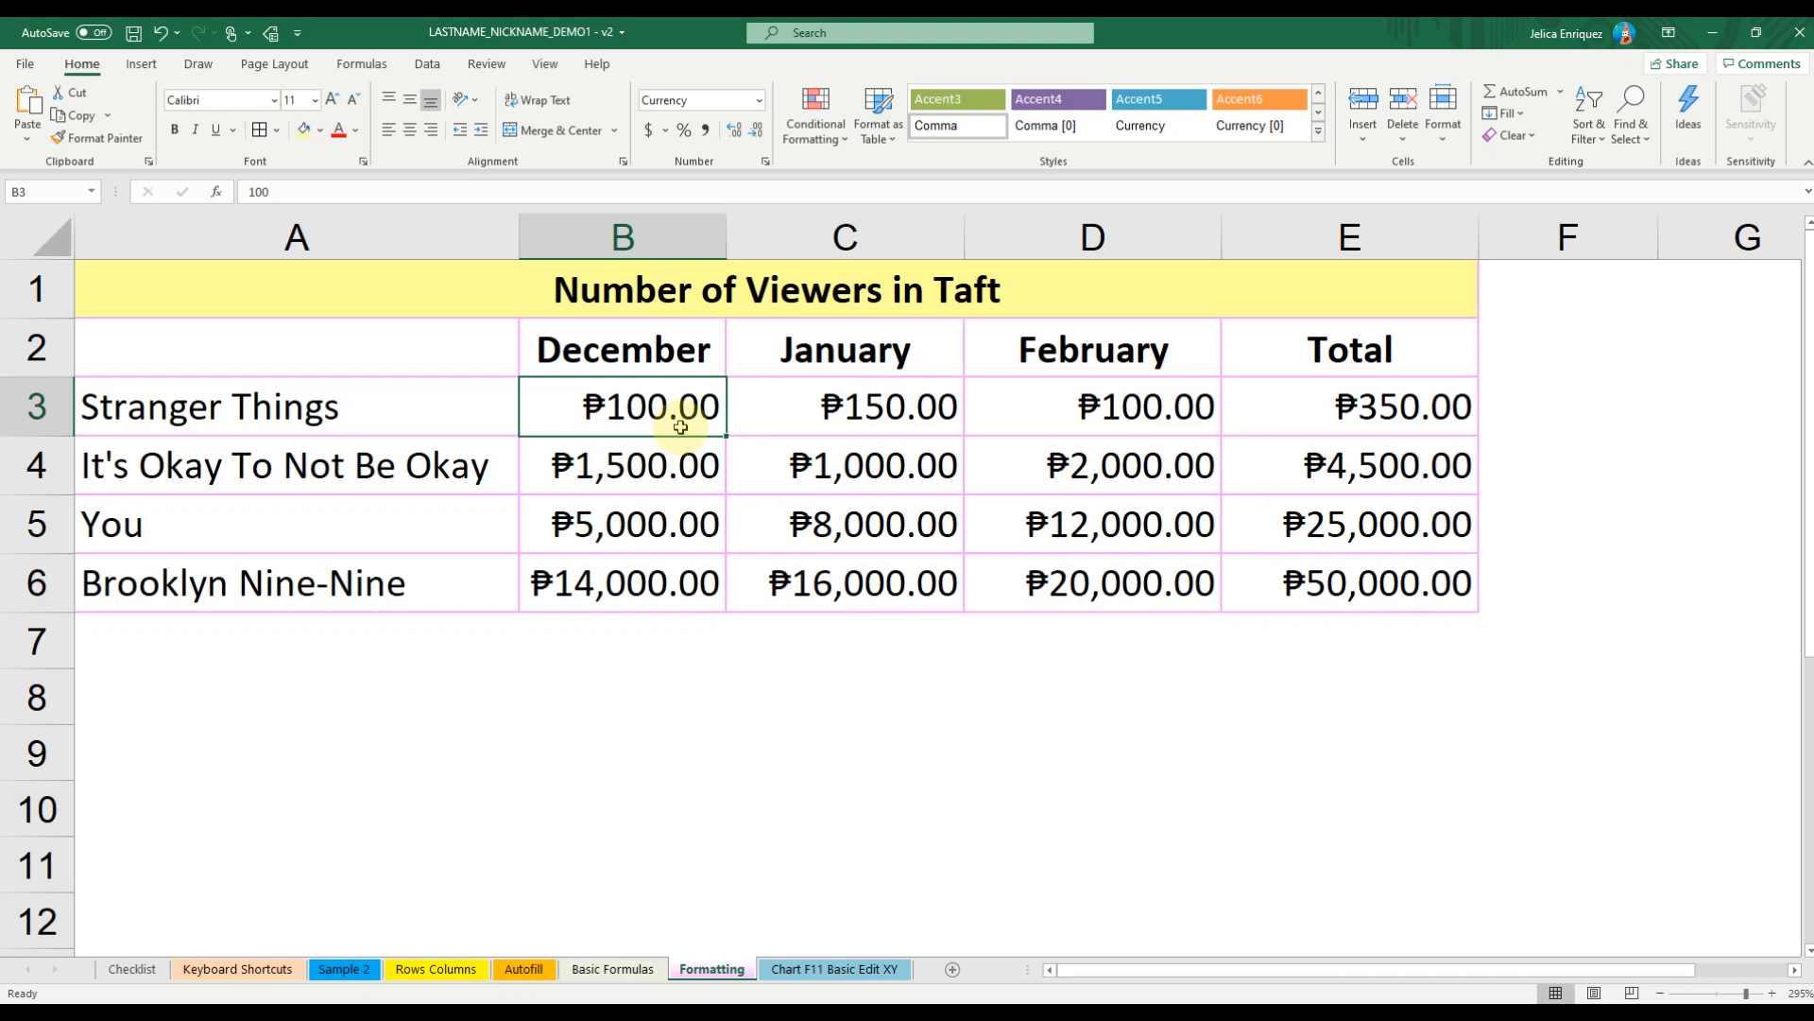
pyautogui.doubleClick(681, 427)
pyautogui.write('Php')
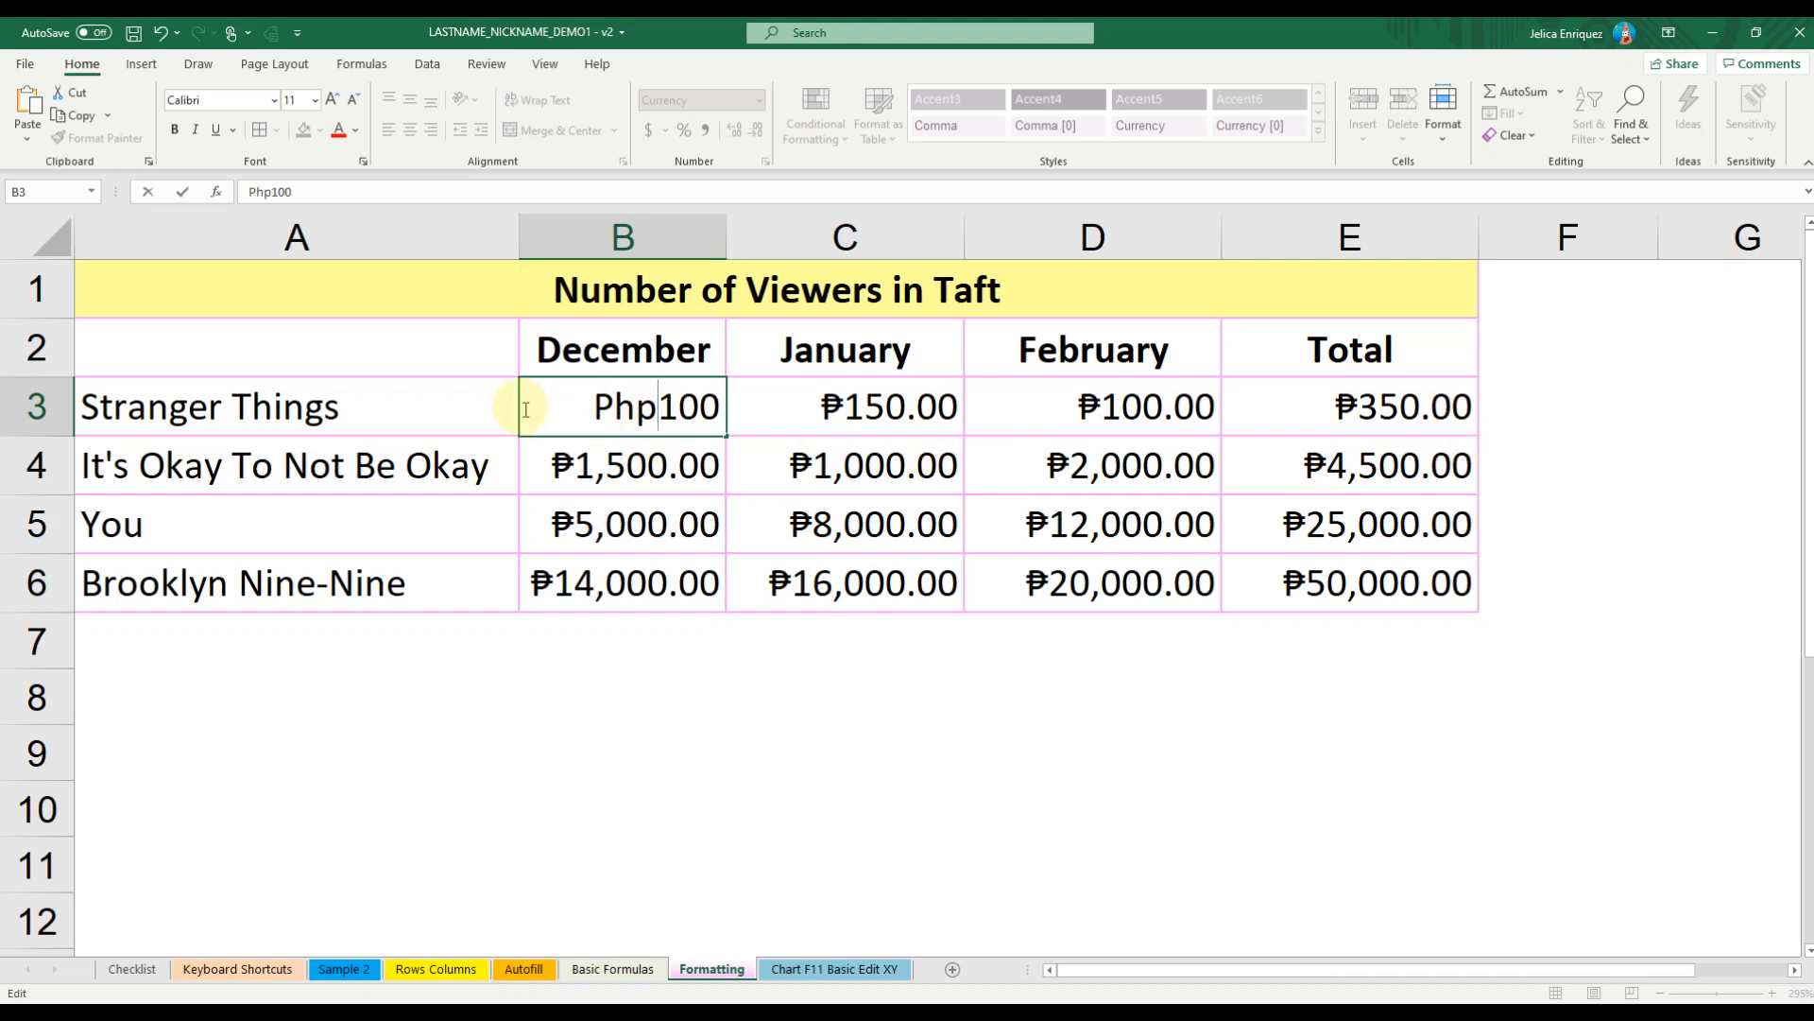
pyautogui.press('Return')
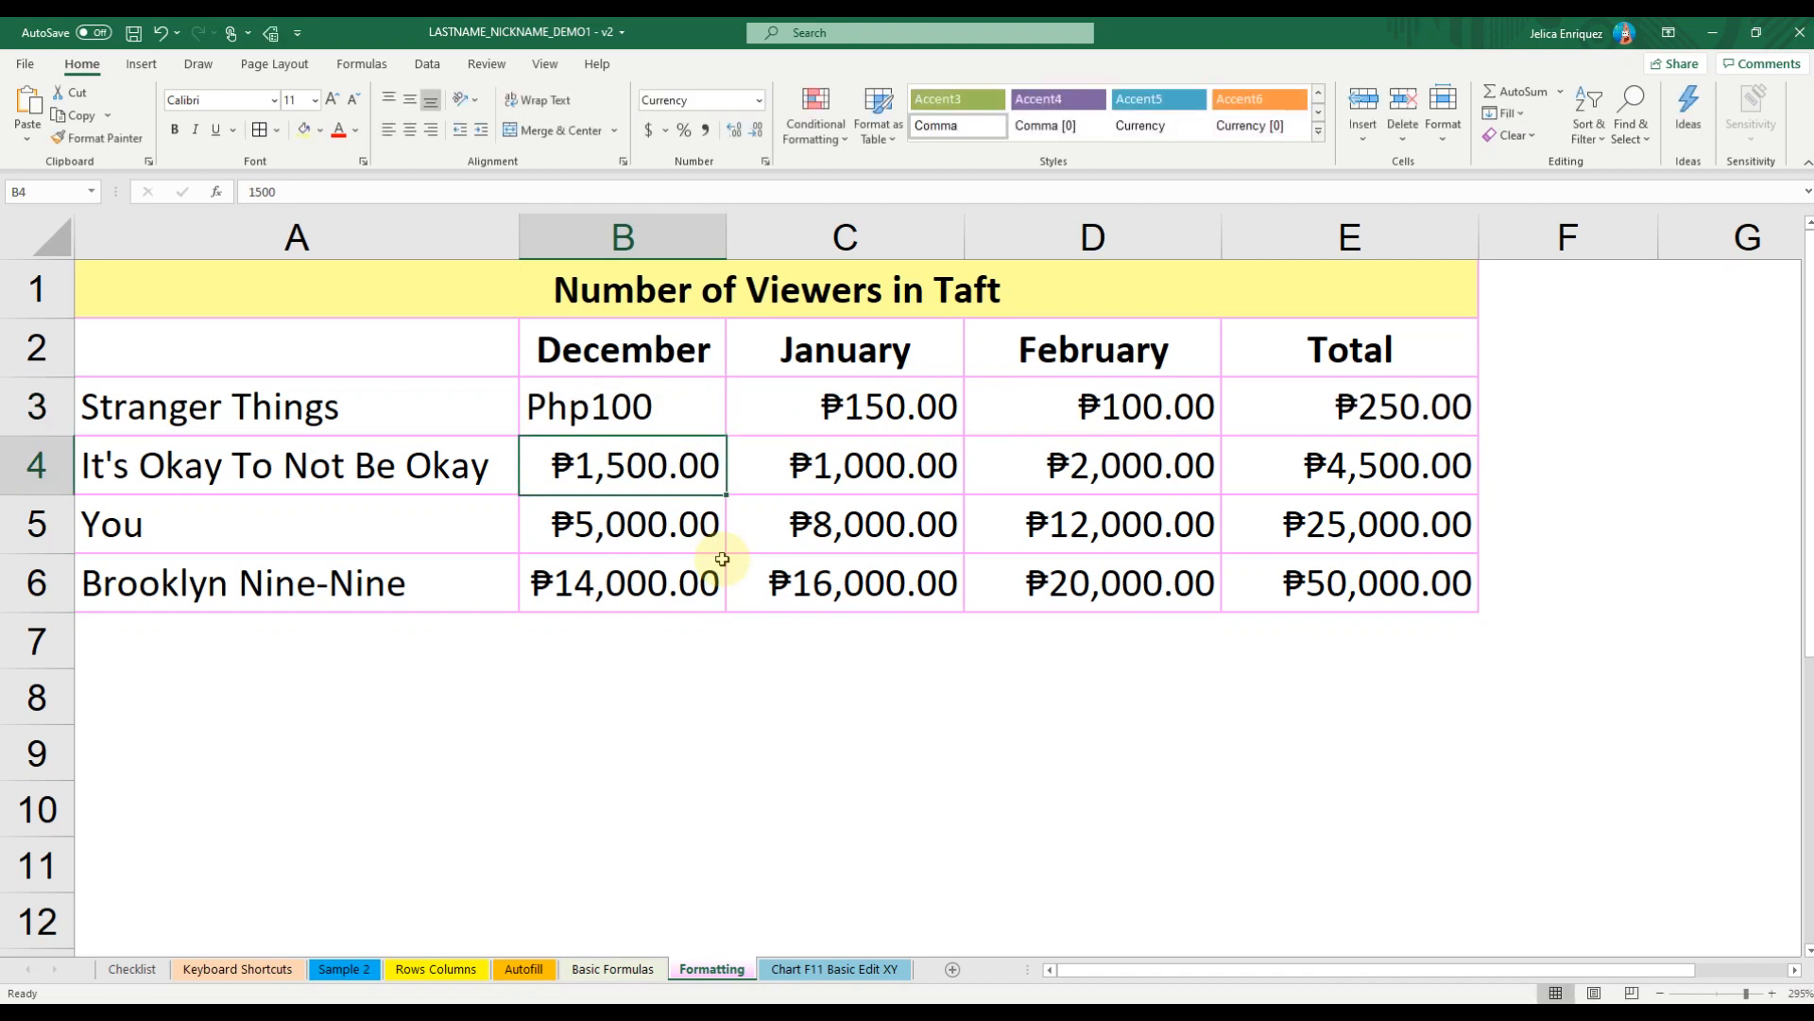
pyautogui.click(704, 411)
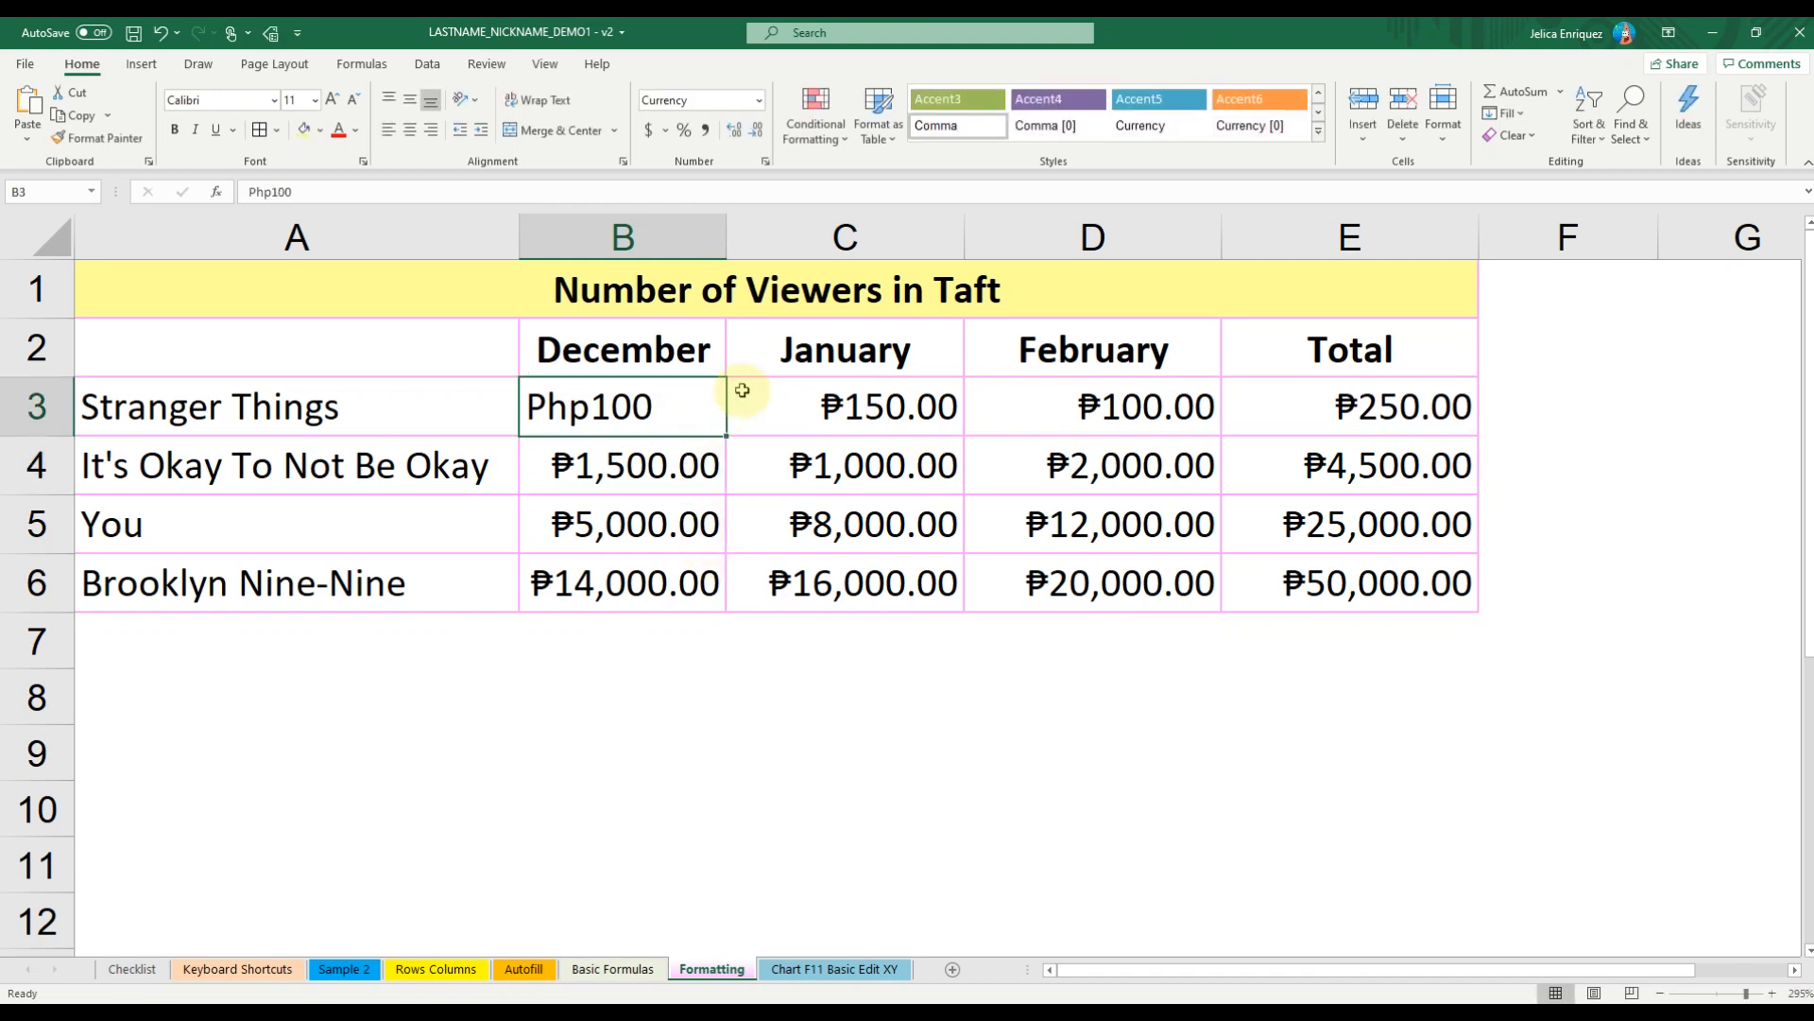
pyautogui.hotkey('ctrl', 'z')
pyautogui.press('Down')
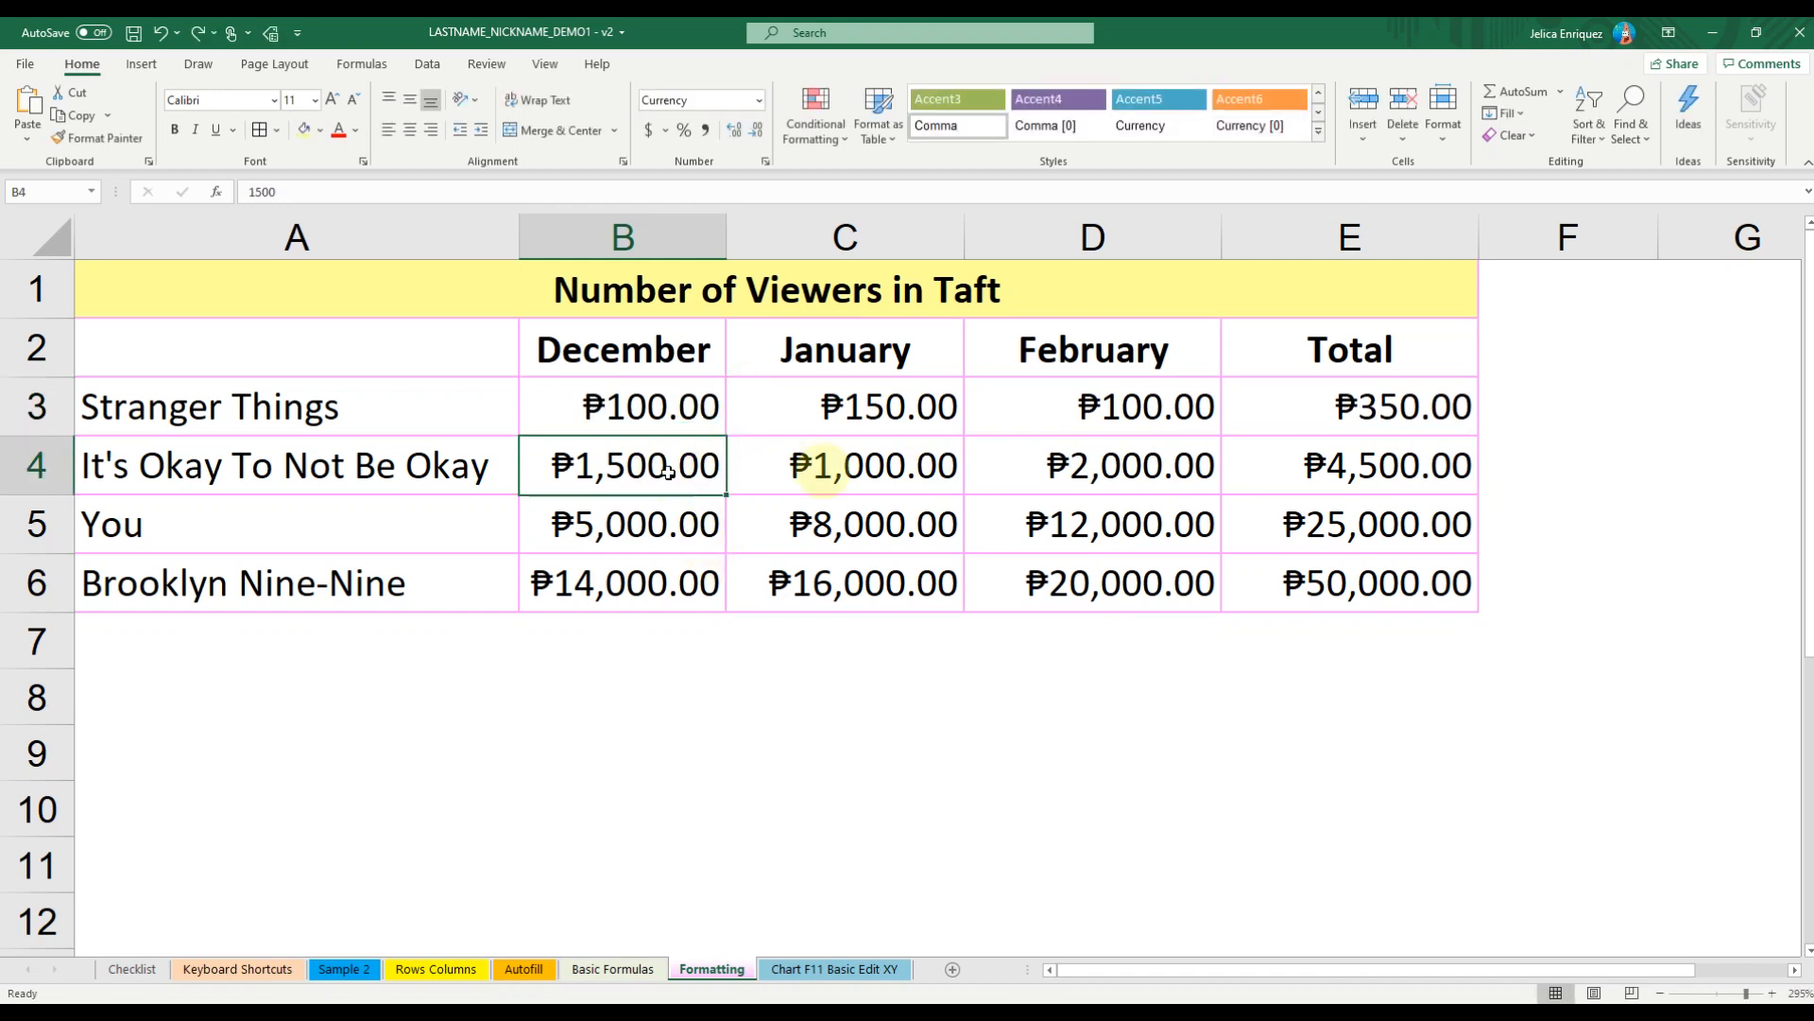
pyautogui.click(847, 448)
pyautogui.click(977, 418)
pyautogui.click(623, 419)
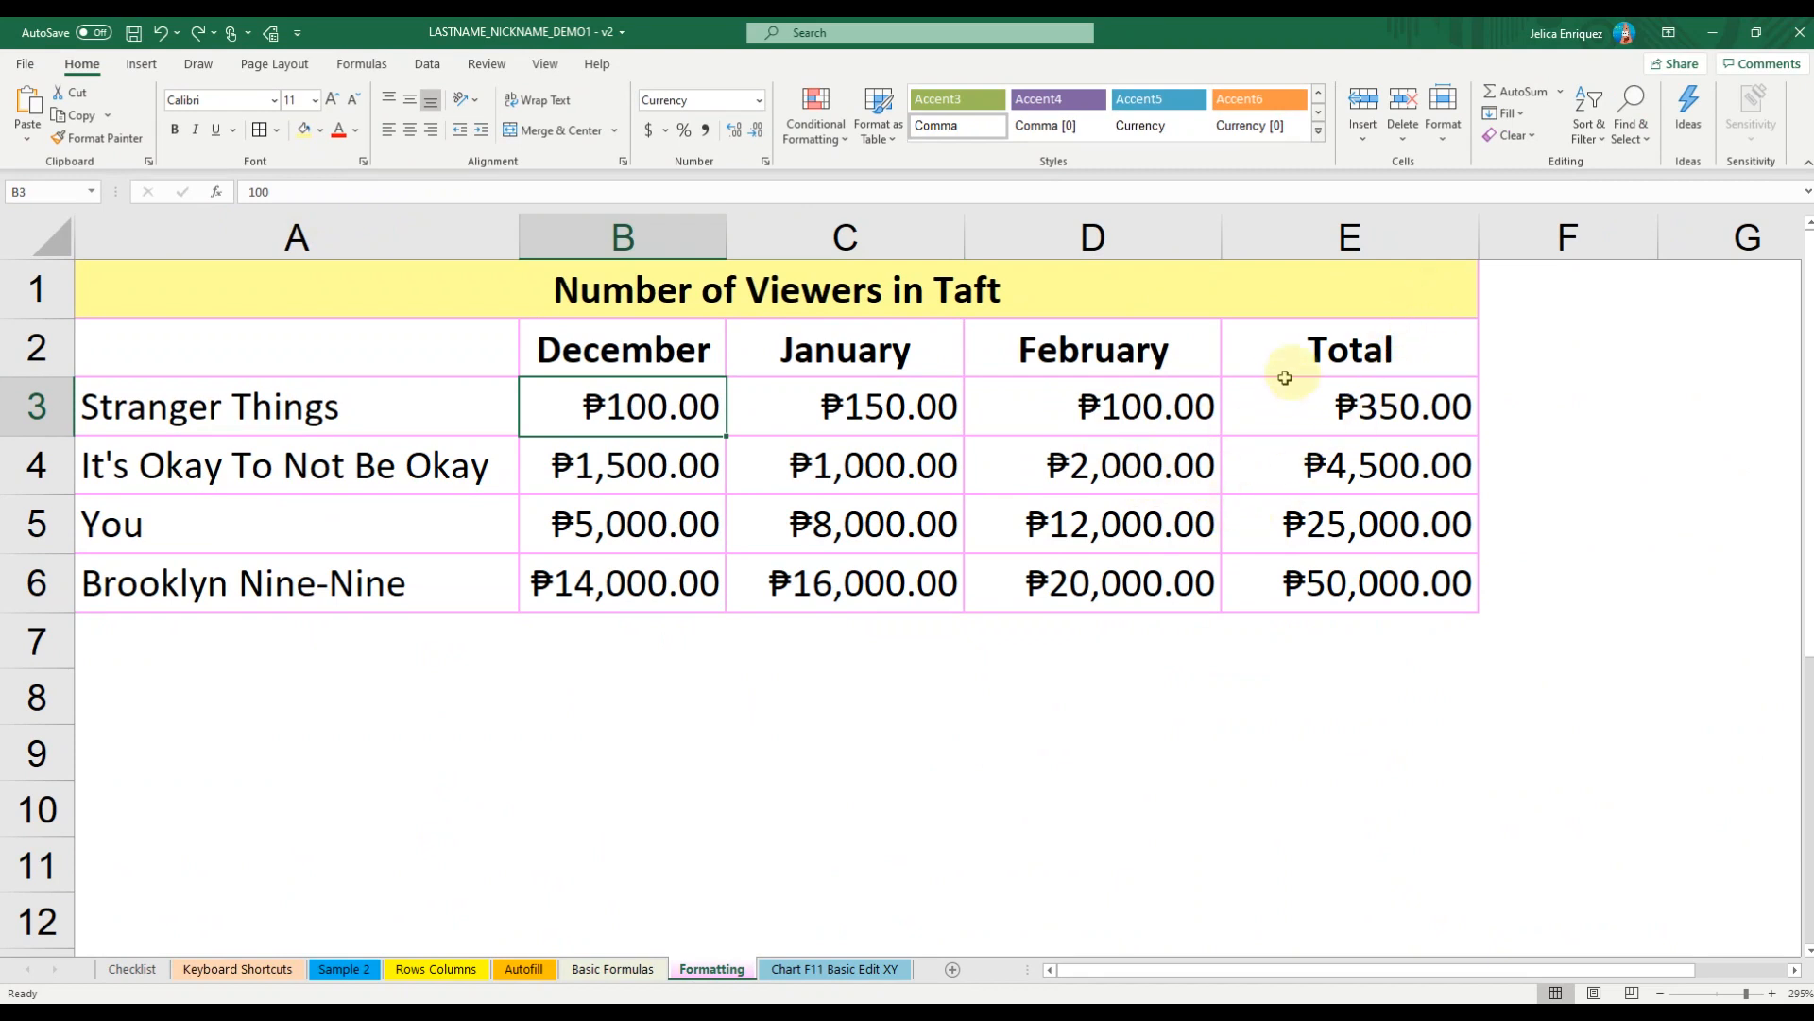
# Post the comment "Total Viewers for B99" on the Brooklyn Nine-Nine total in cell E6, and display it.
pyautogui.click(1367, 579)
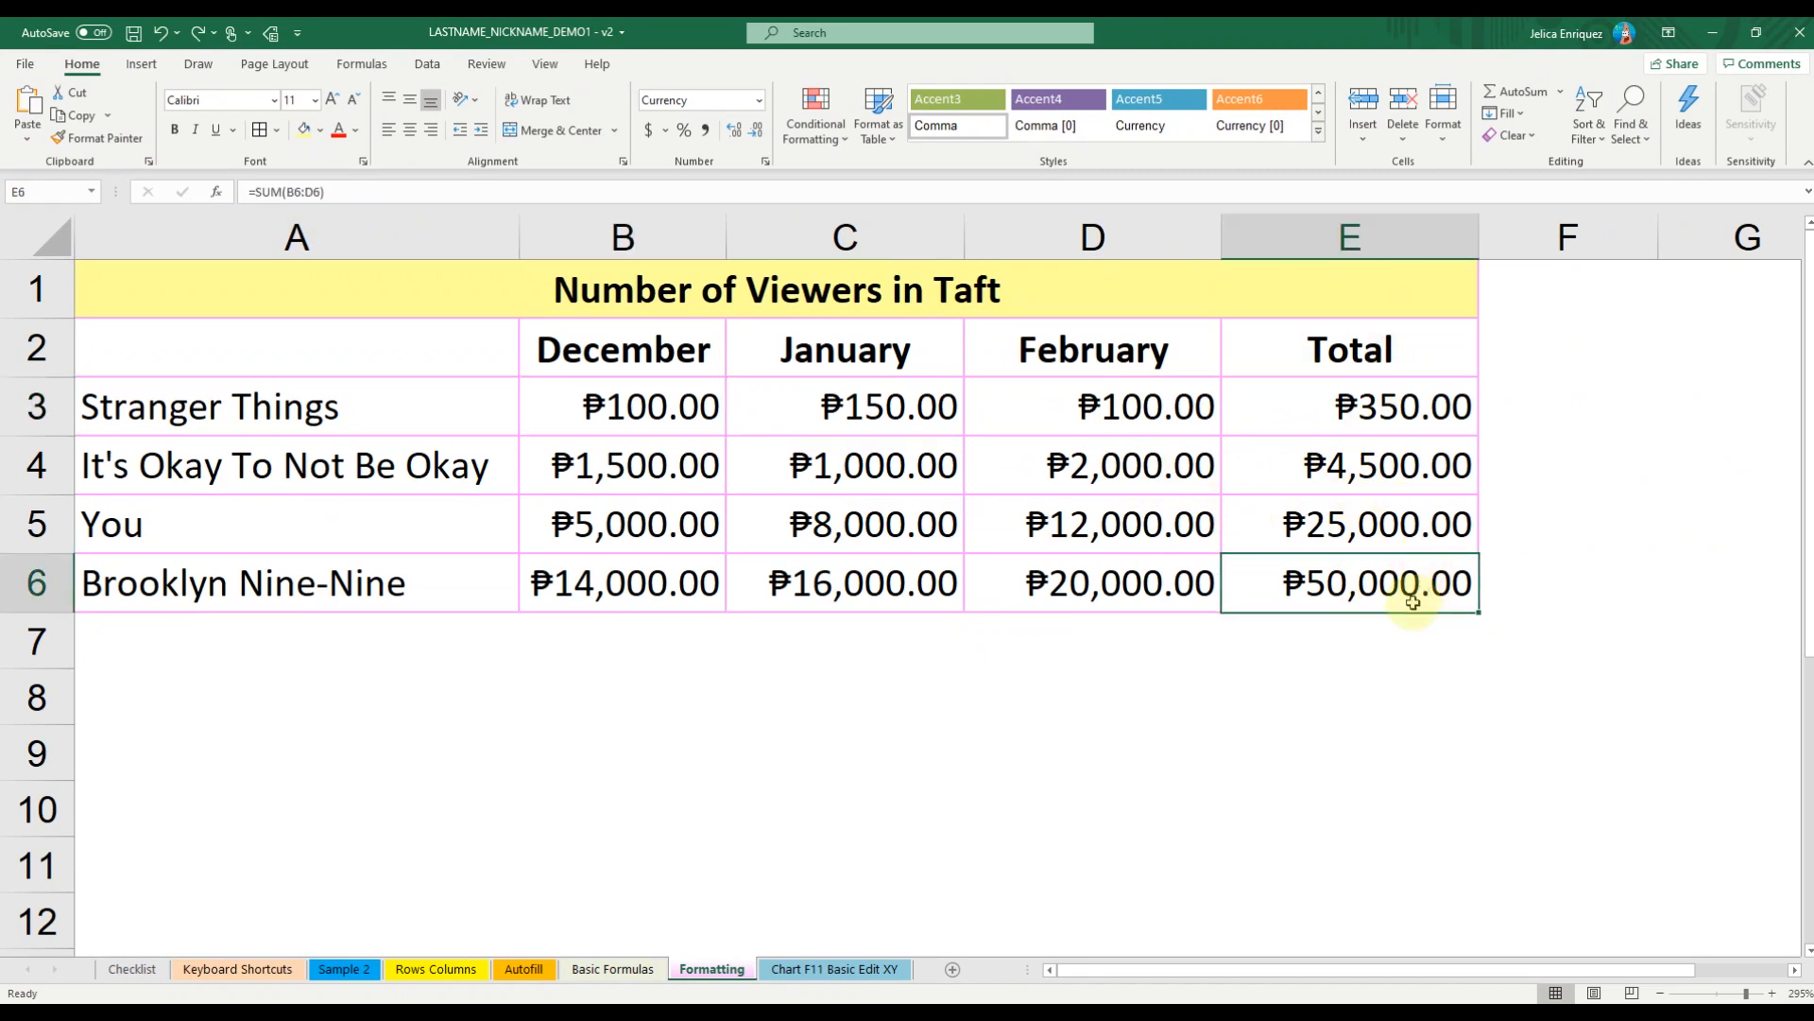
pyautogui.rightClick(1381, 588)
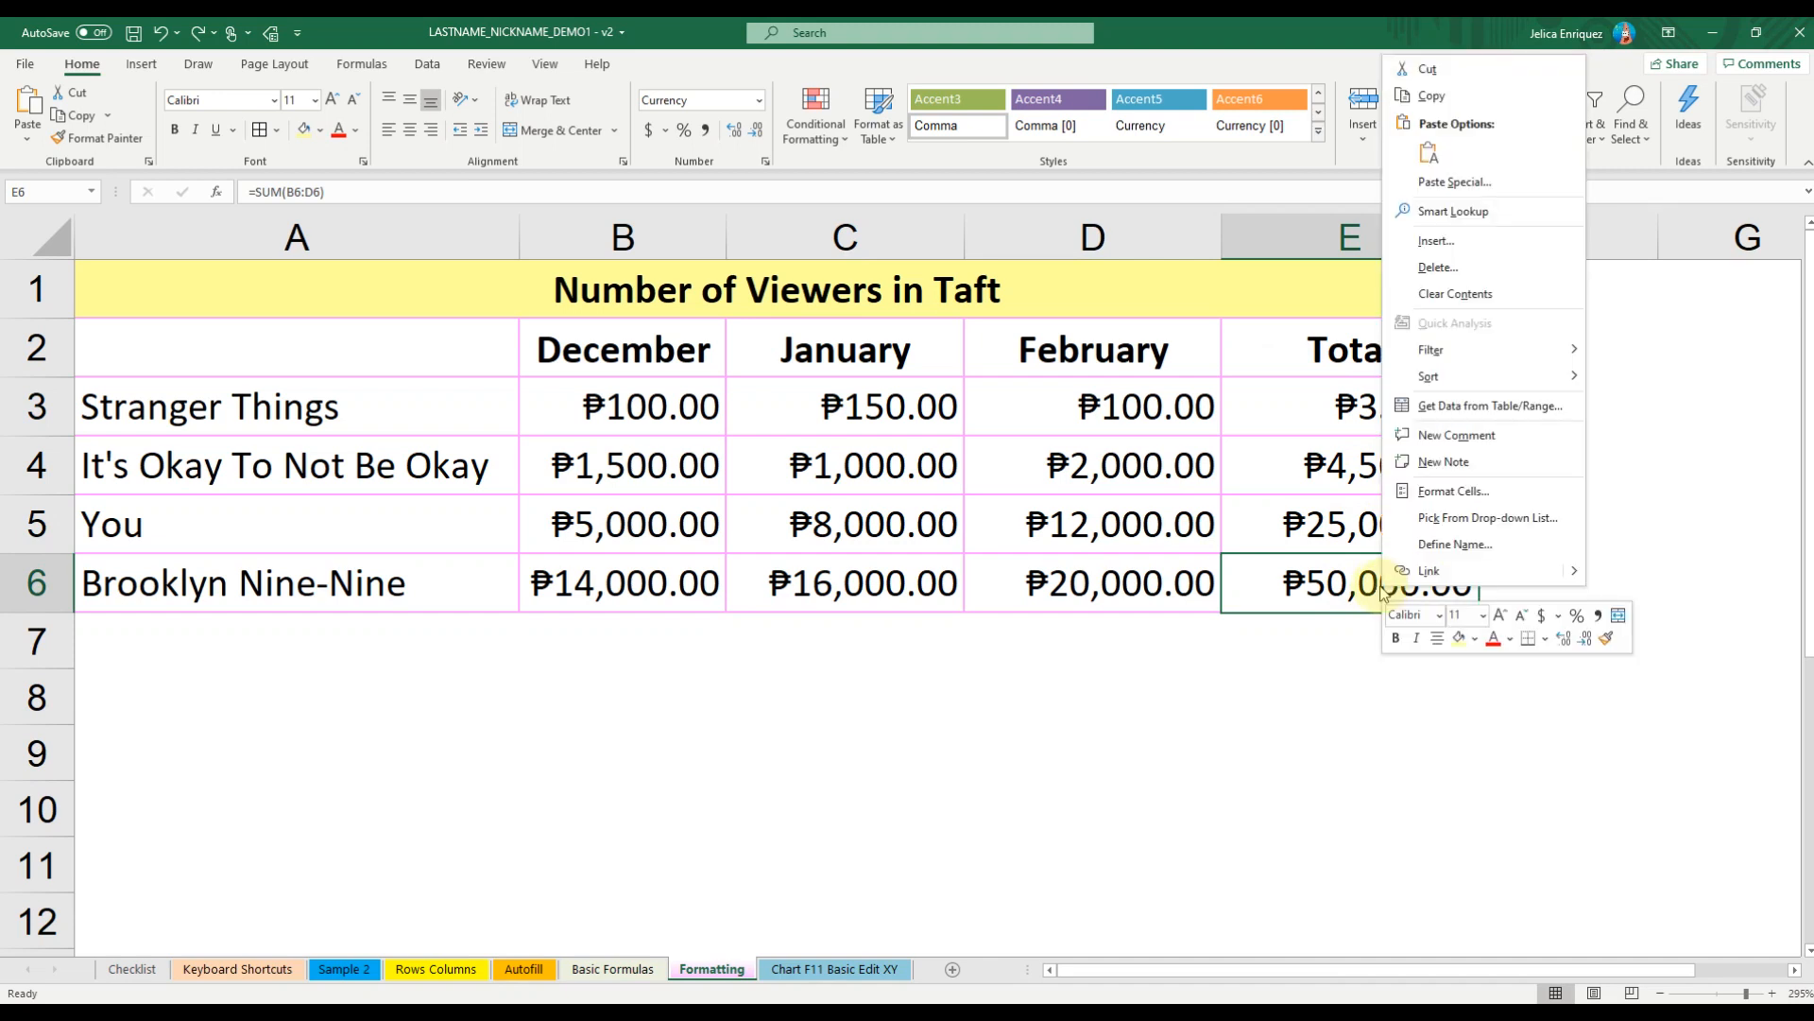
pyautogui.click(1527, 443)
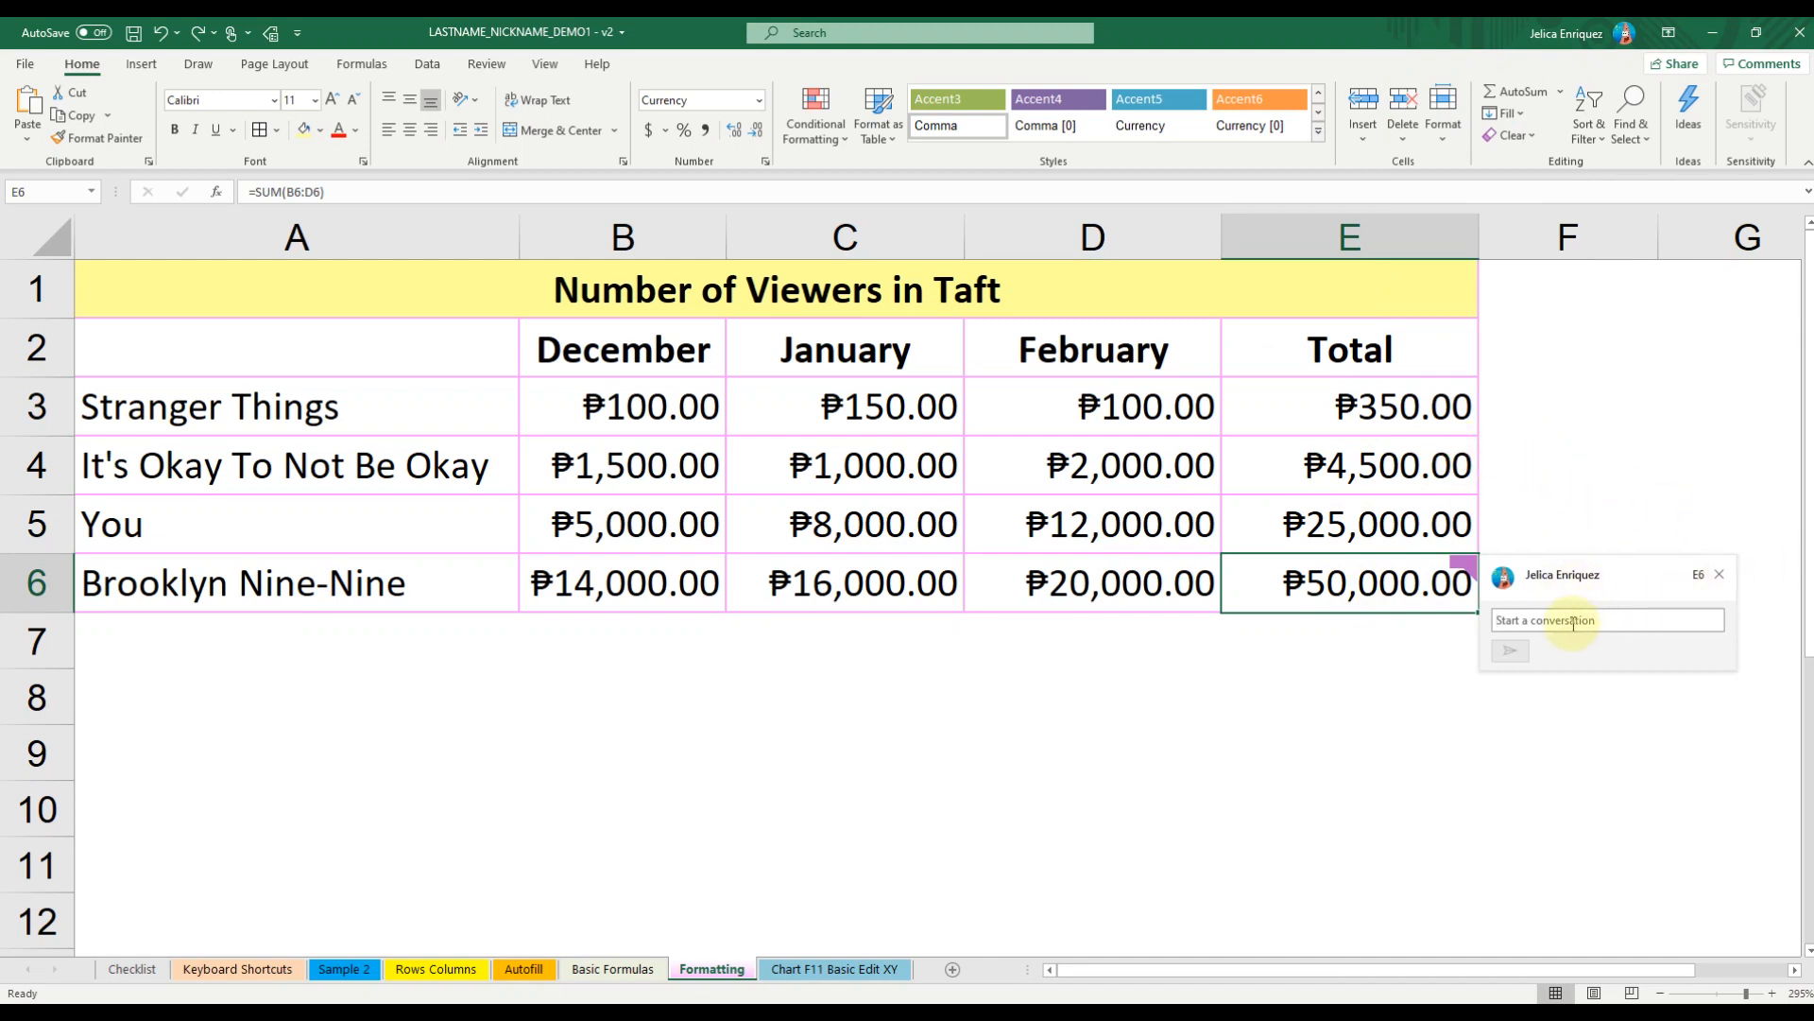
pyautogui.write('Total Viewers for B99')
pyautogui.click(1512, 651)
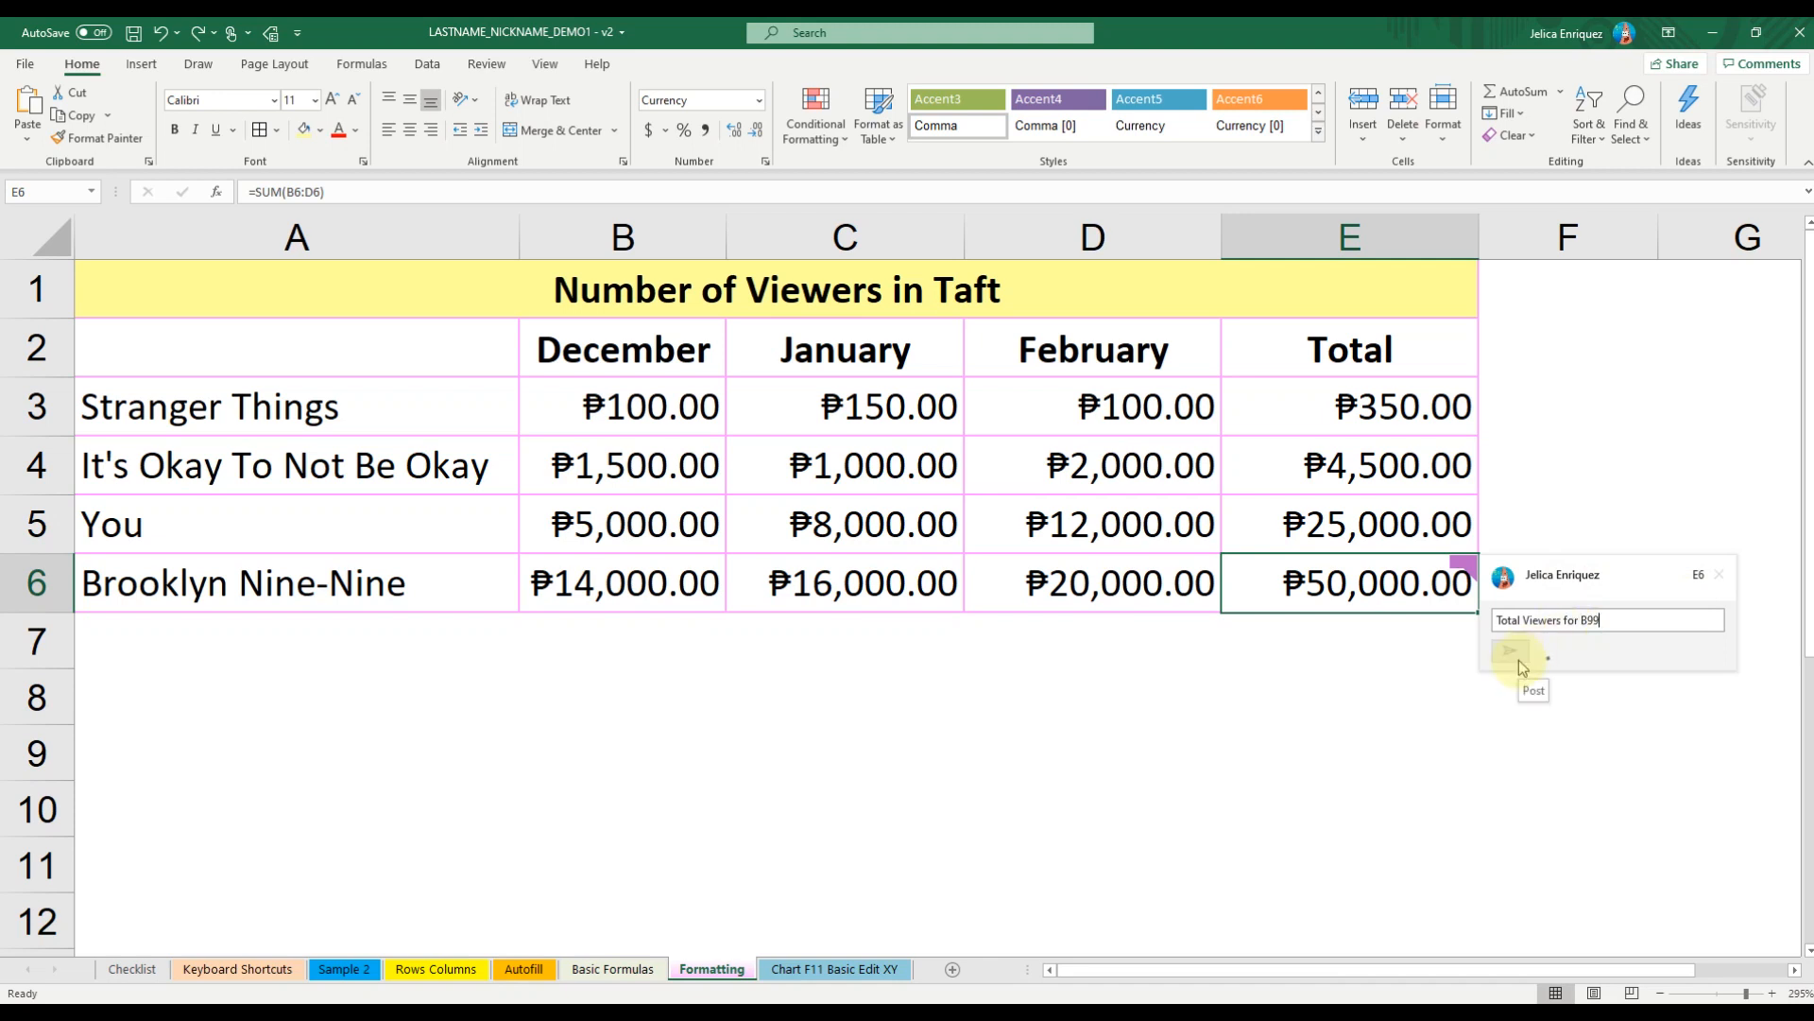
pyautogui.click(1371, 640)
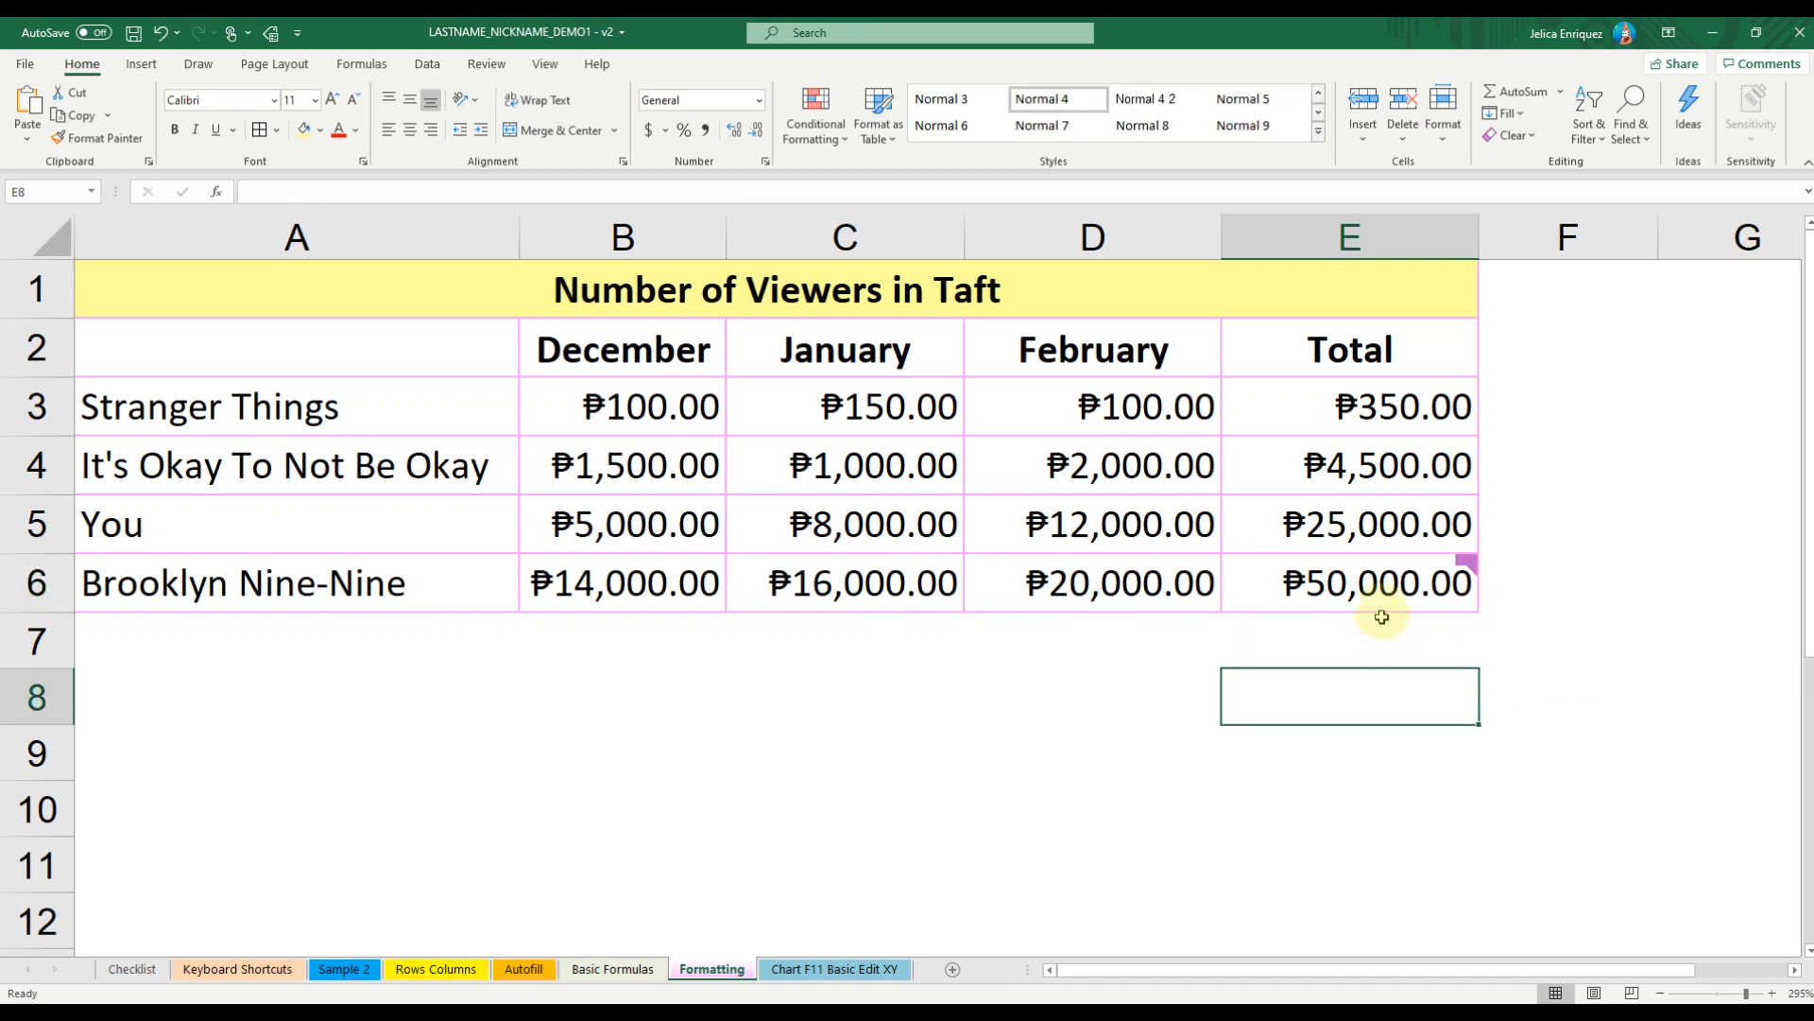
pyautogui.click(1390, 586)
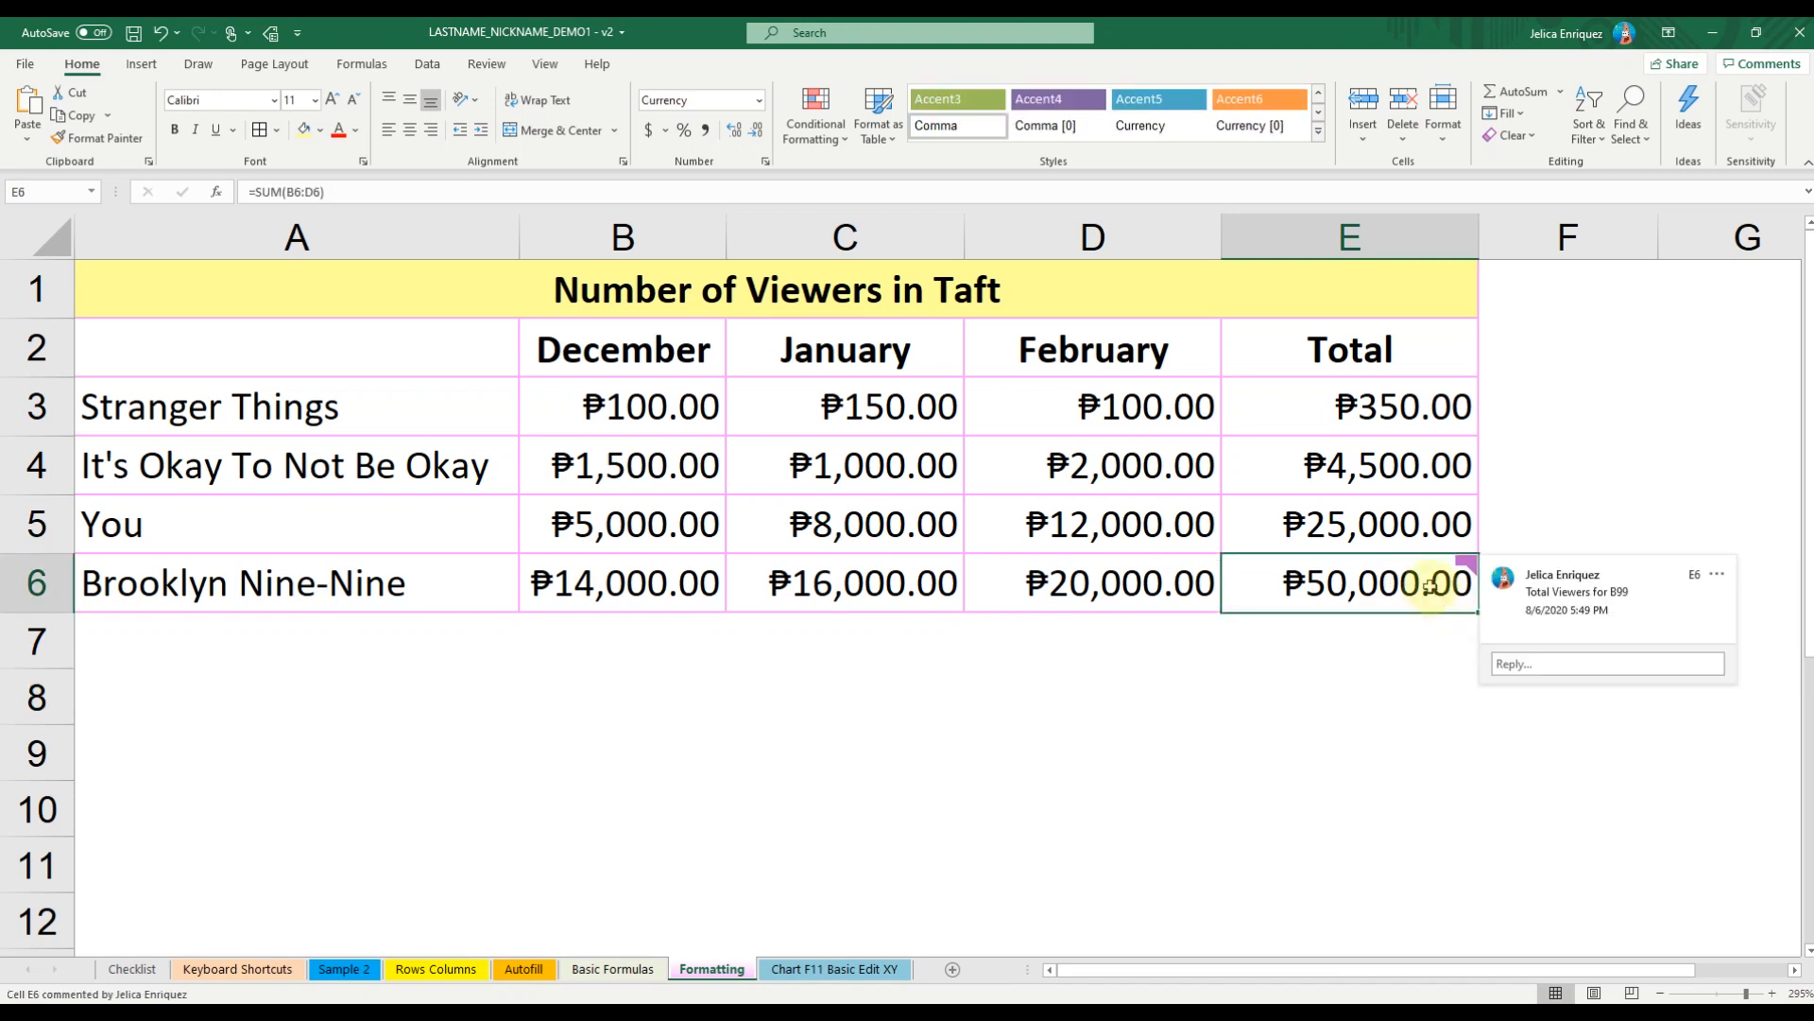